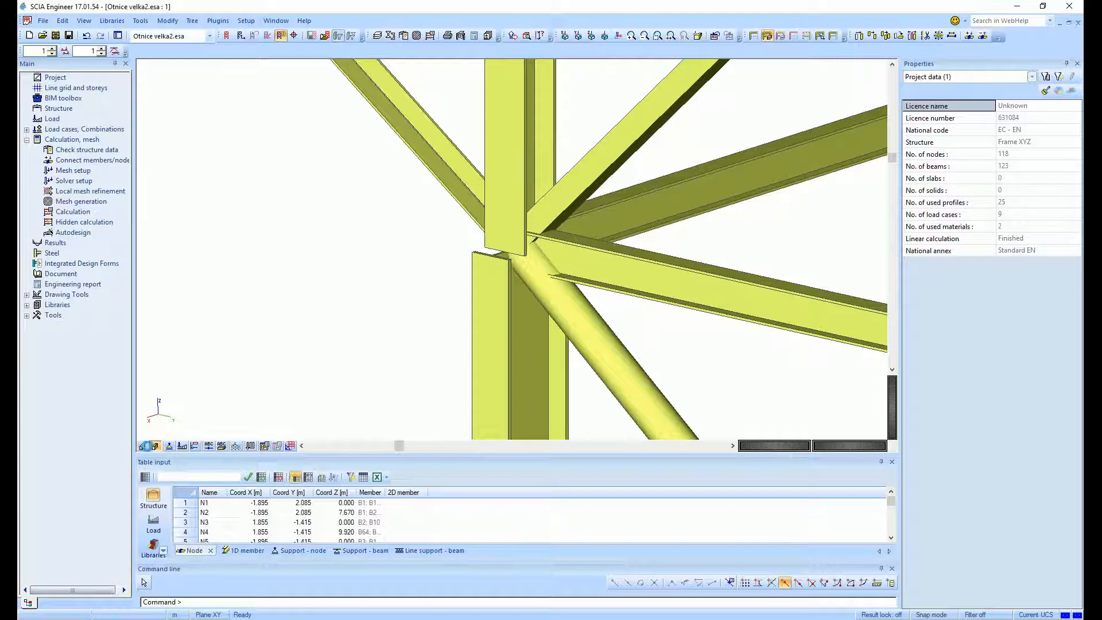
- Show the model as wireframe and create a new IDEA StatiCa Connection joint input named Joint 1
click(143, 446)
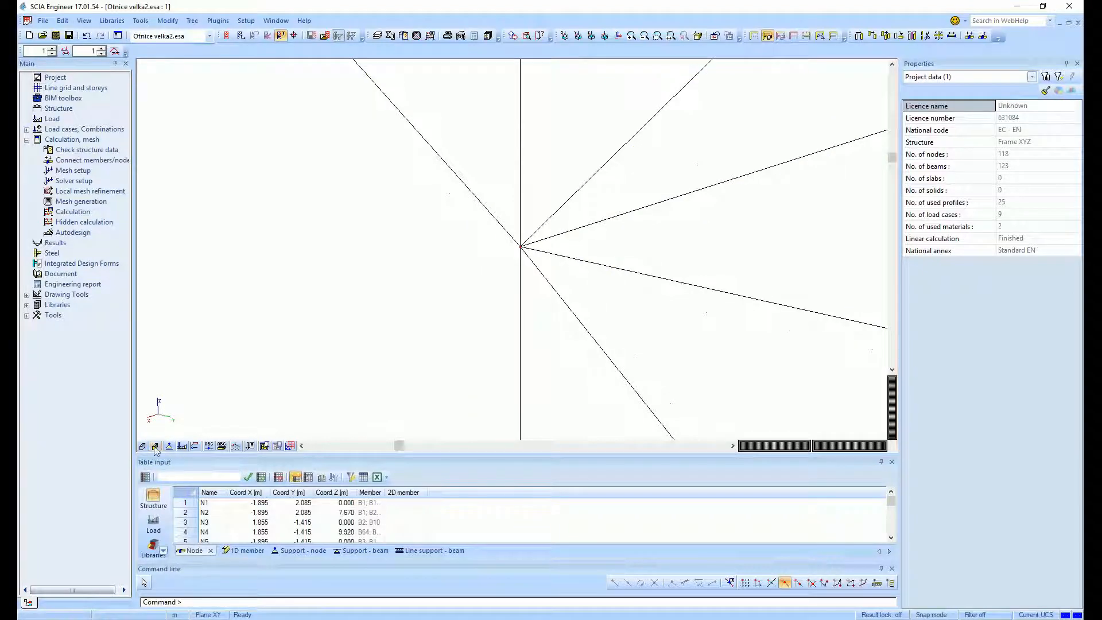
double_click(53, 253)
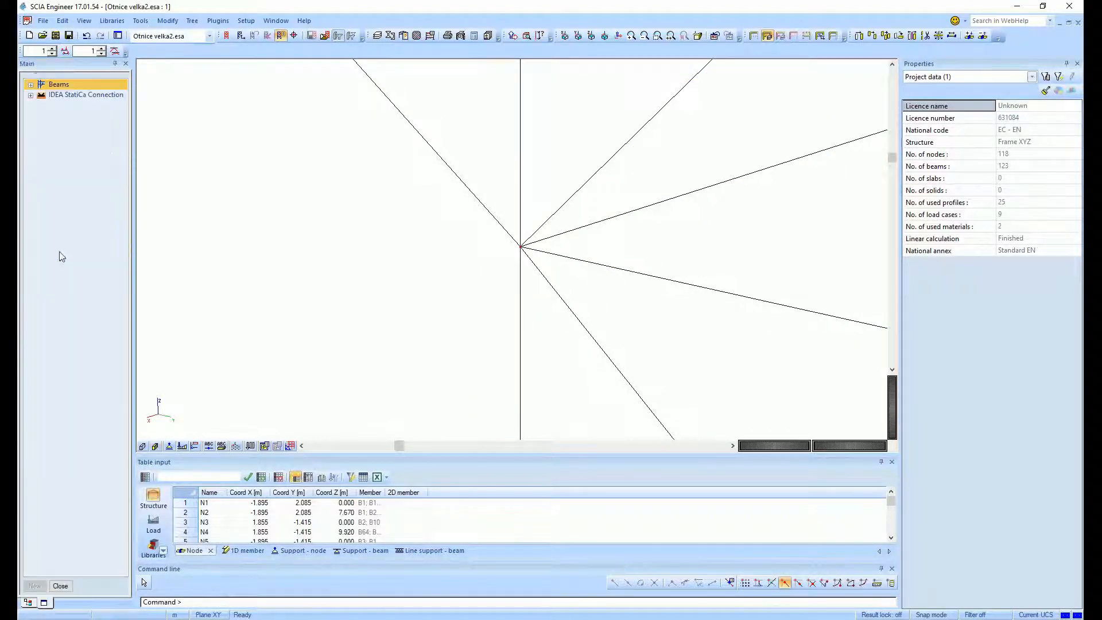
double_click(57, 96)
double_click(74, 105)
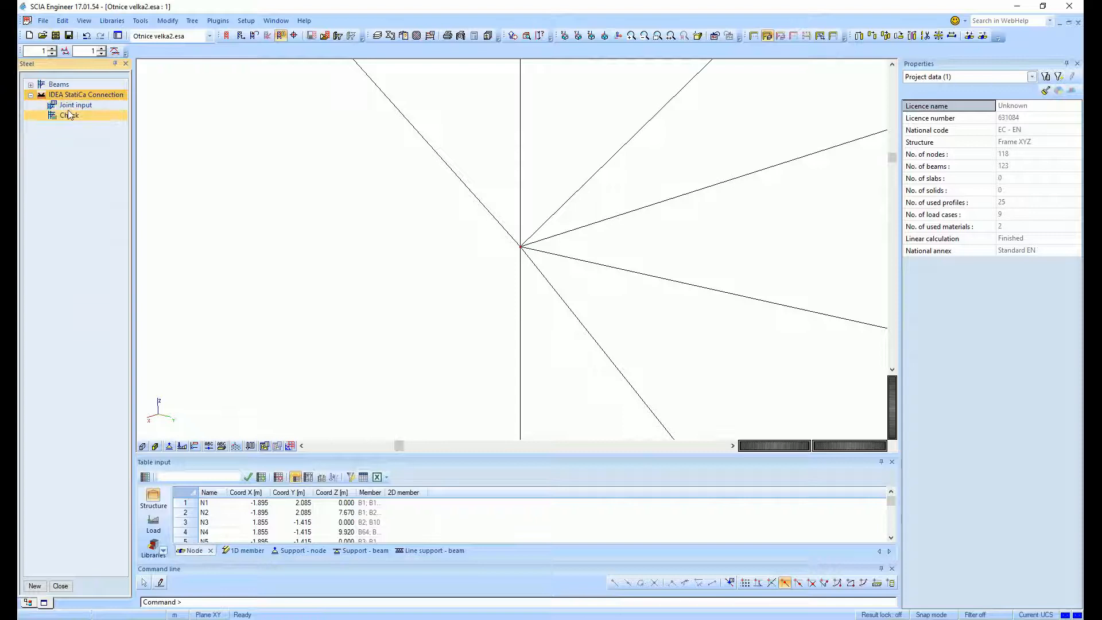
click(599, 225)
text(Joint 1)
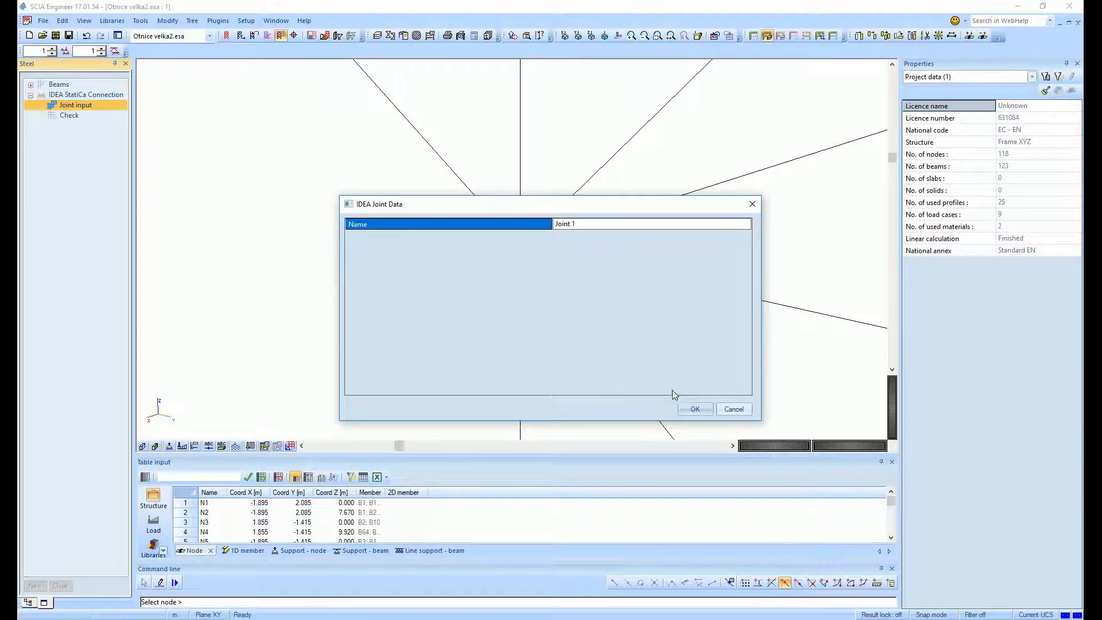
click(695, 408)
- Assign Joint 1 to the node where the column and braces meet, finish the input and review the joint's connected members
drag(531, 257, 462, 225)
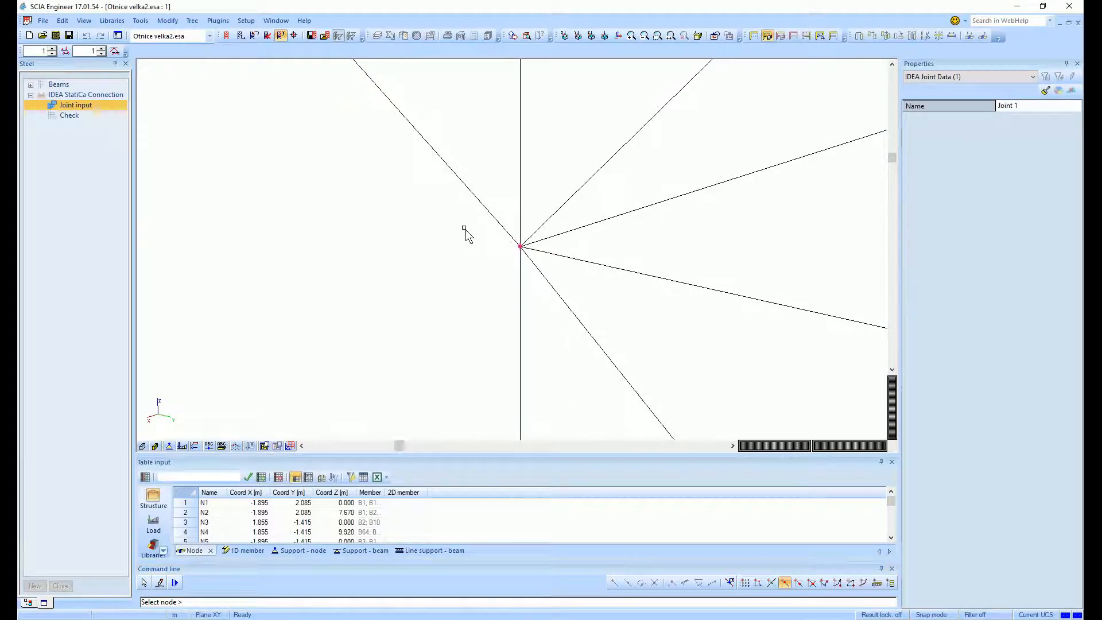
right_click(466, 229)
click(488, 246)
key(Escape)
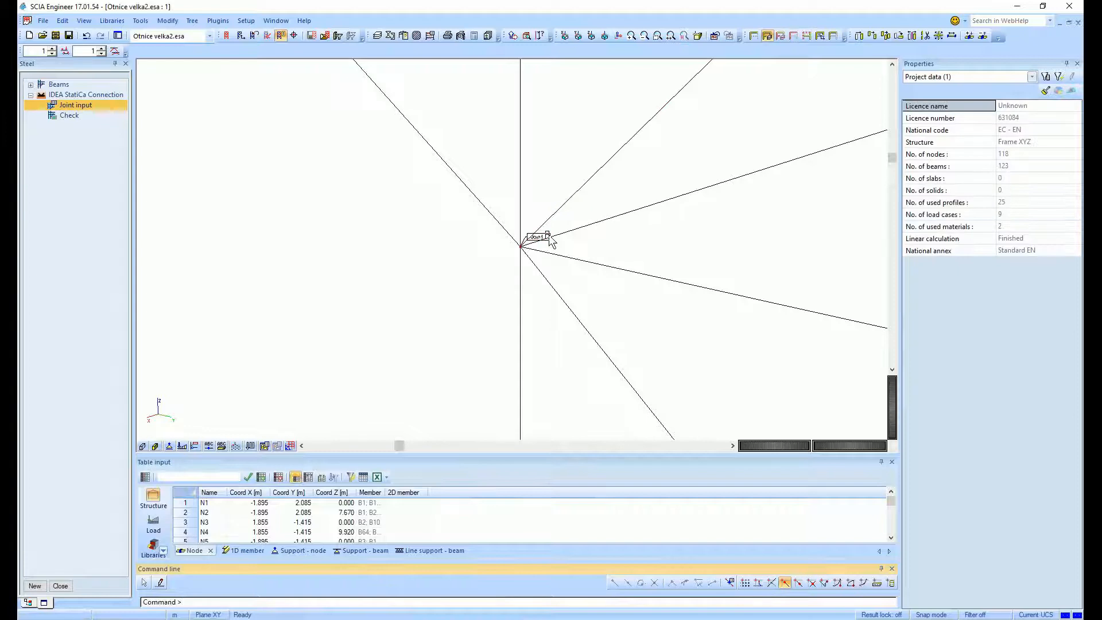
click(548, 238)
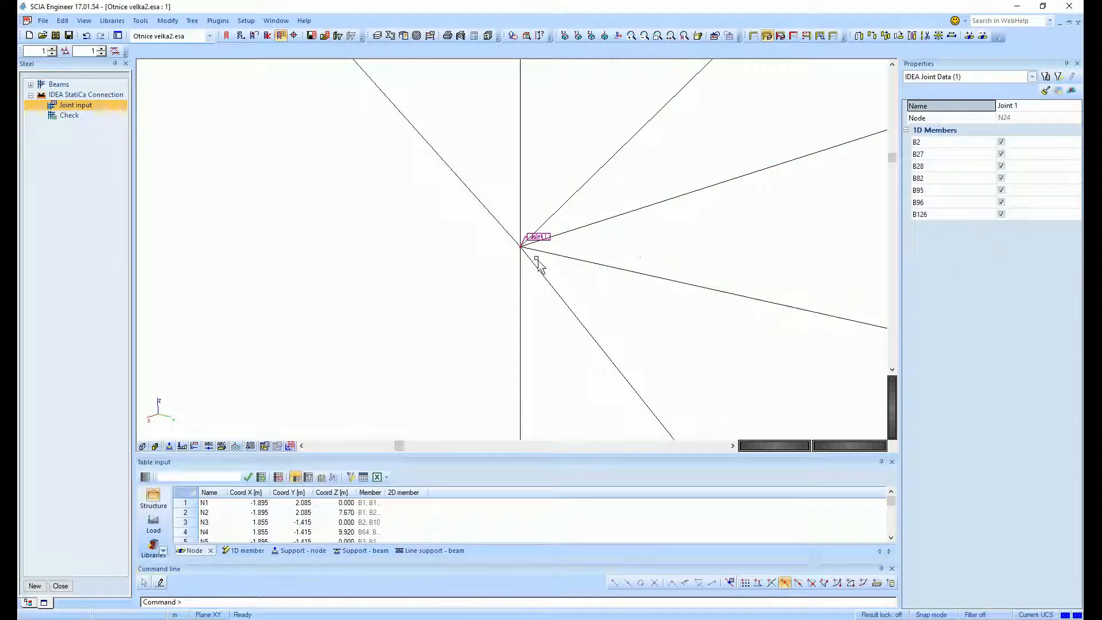
click(505, 257)
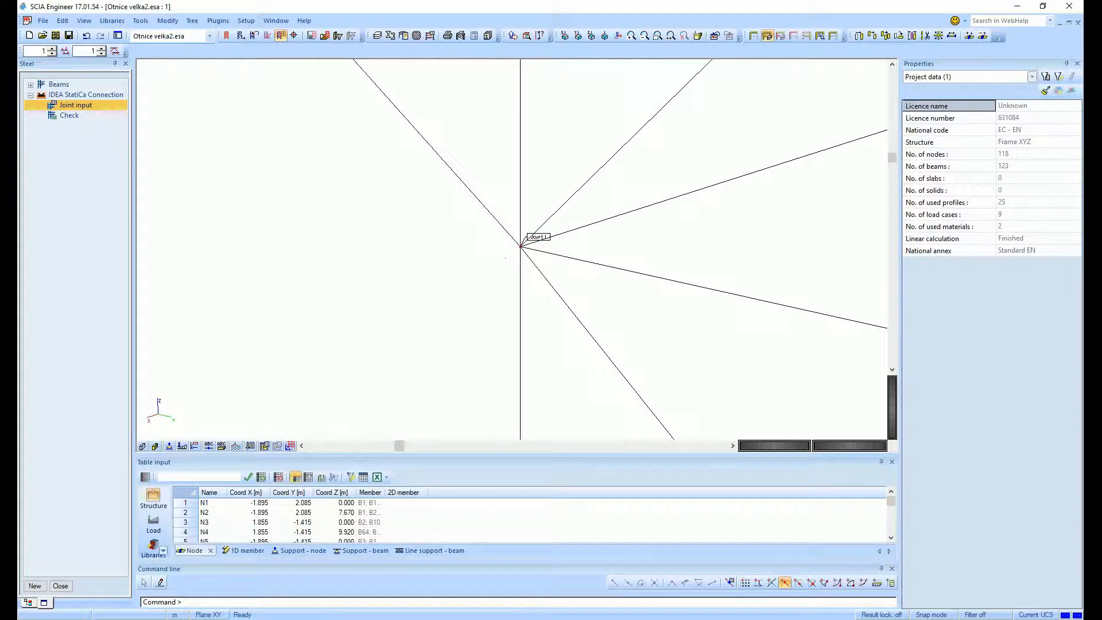
- Export Joint 1 from the connection check to IDEA StatiCa Connection with load combination CO1
click(68, 116)
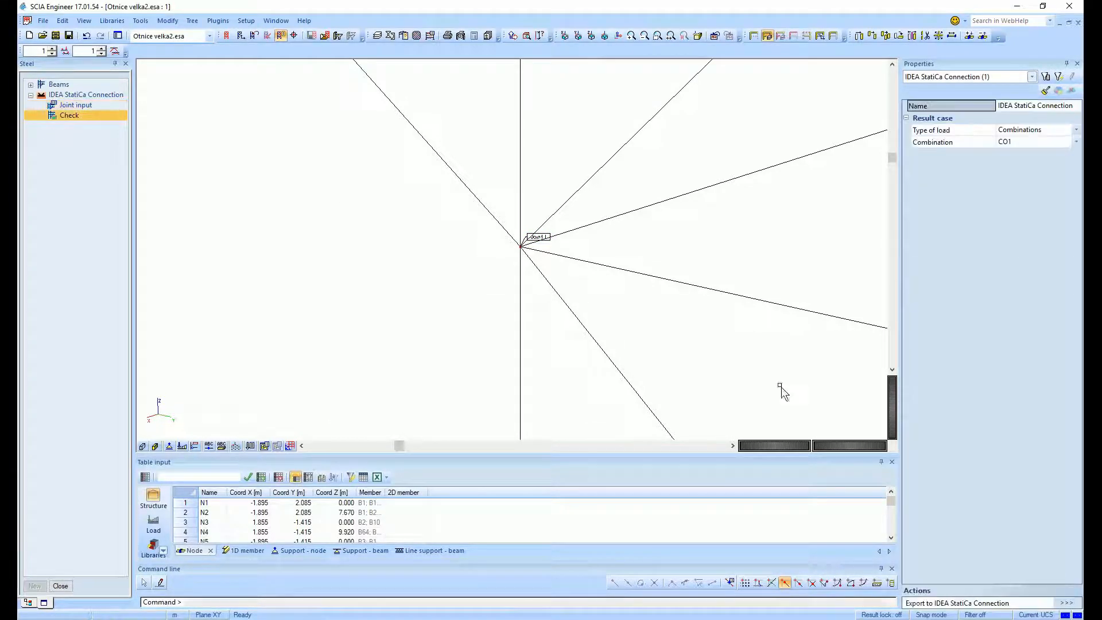
click(1065, 603)
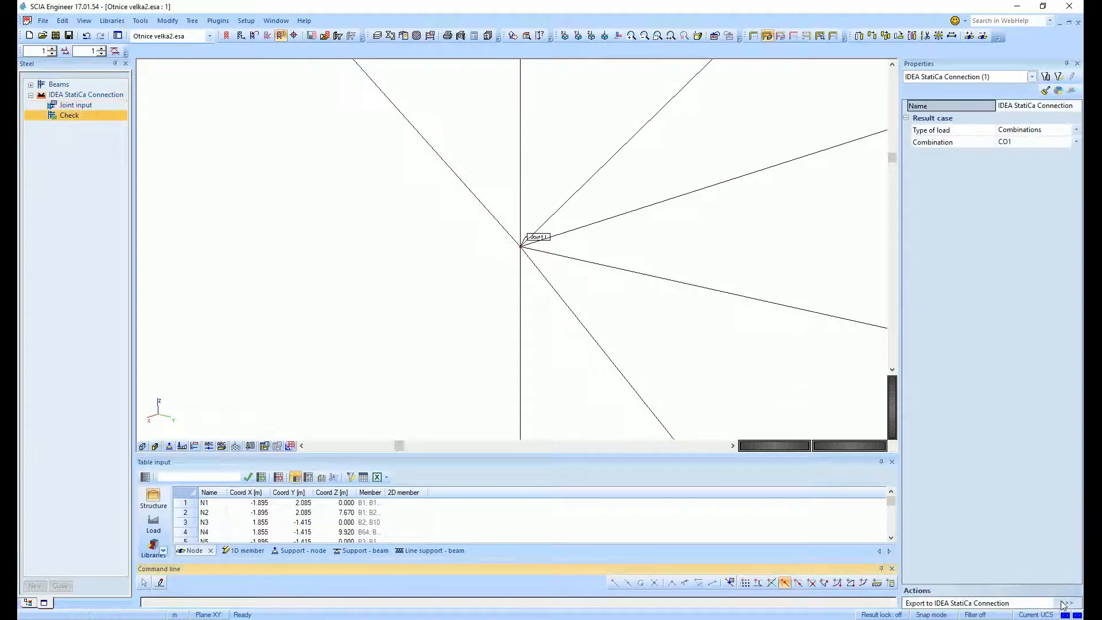
click(561, 224)
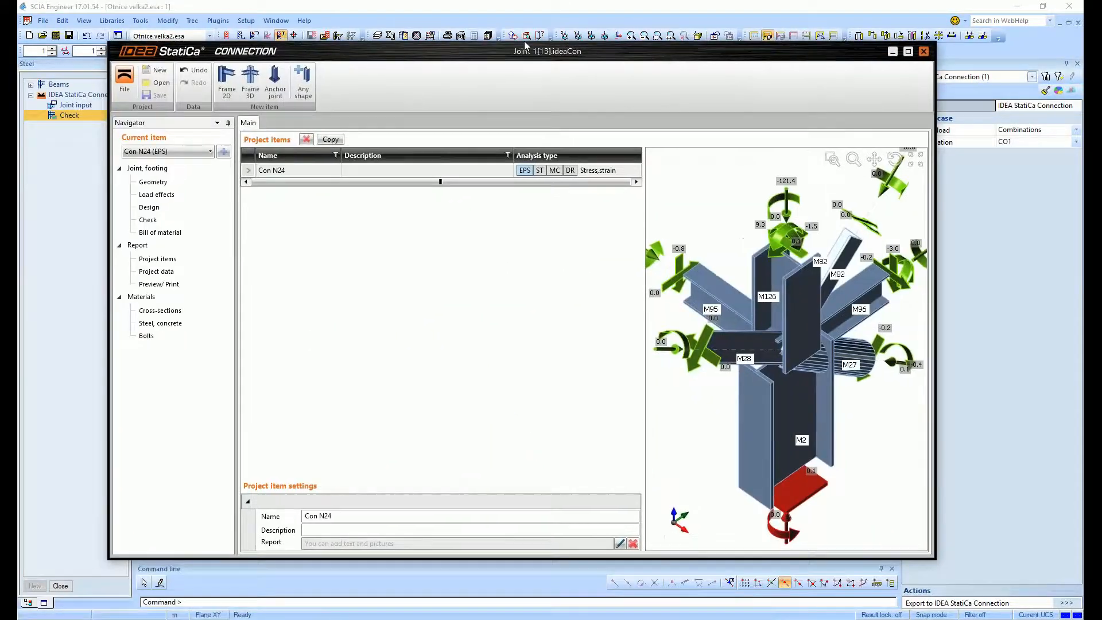
- Examine the exported joint in IDEA StatiCa in 3D, including its member geometry and the imported load effects such as CO1(5)(6)
double_click(525, 50)
right_drag(859, 473, 896, 351)
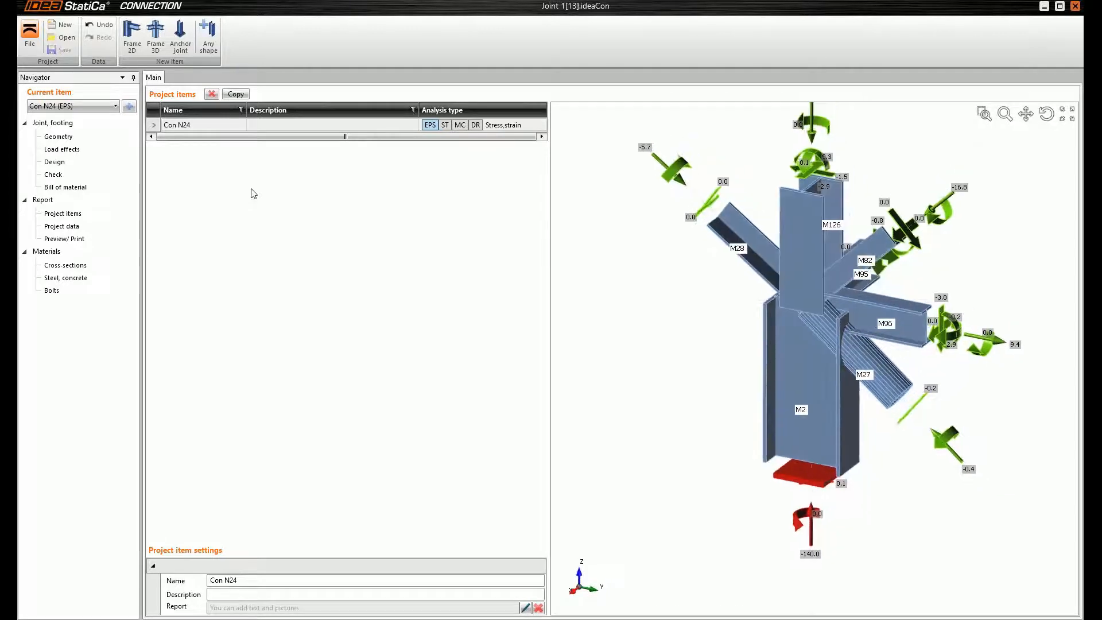
click(62, 138)
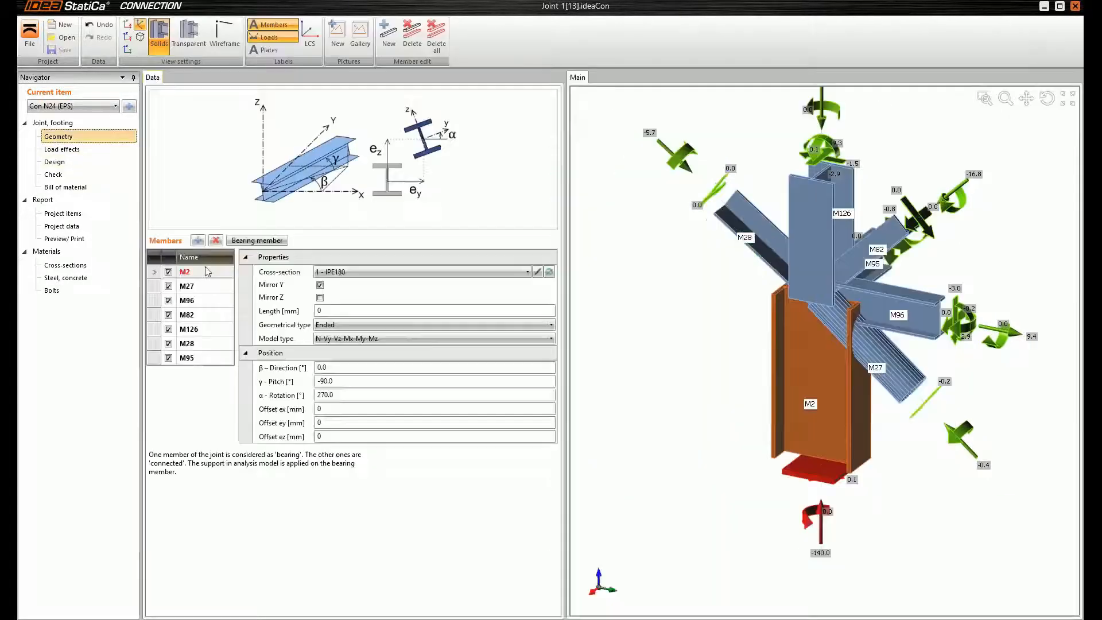
click(50, 153)
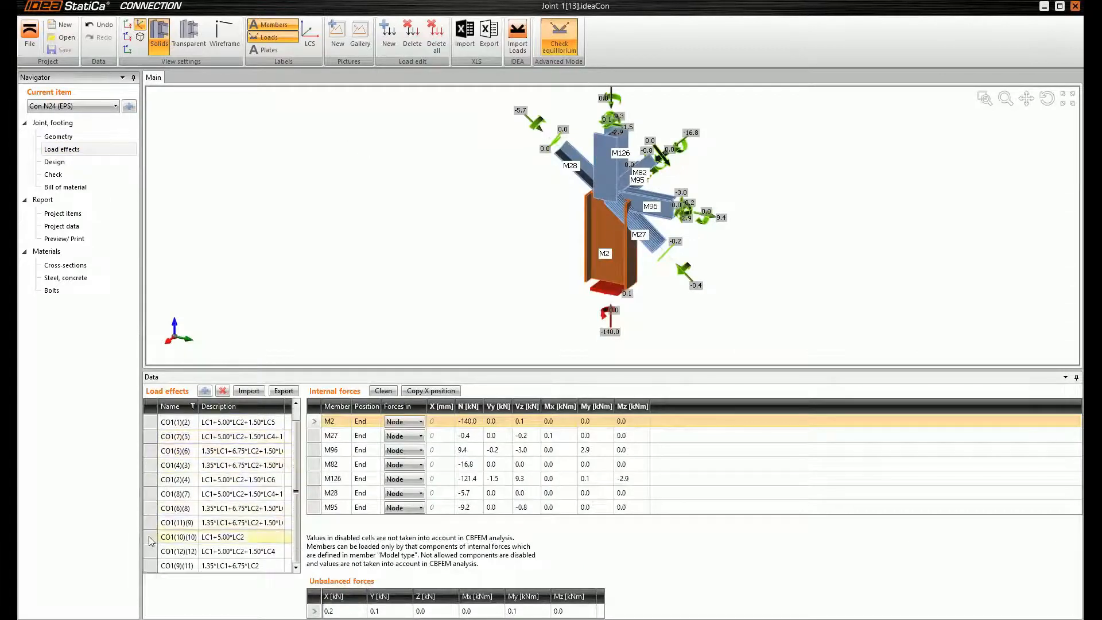
click(172, 464)
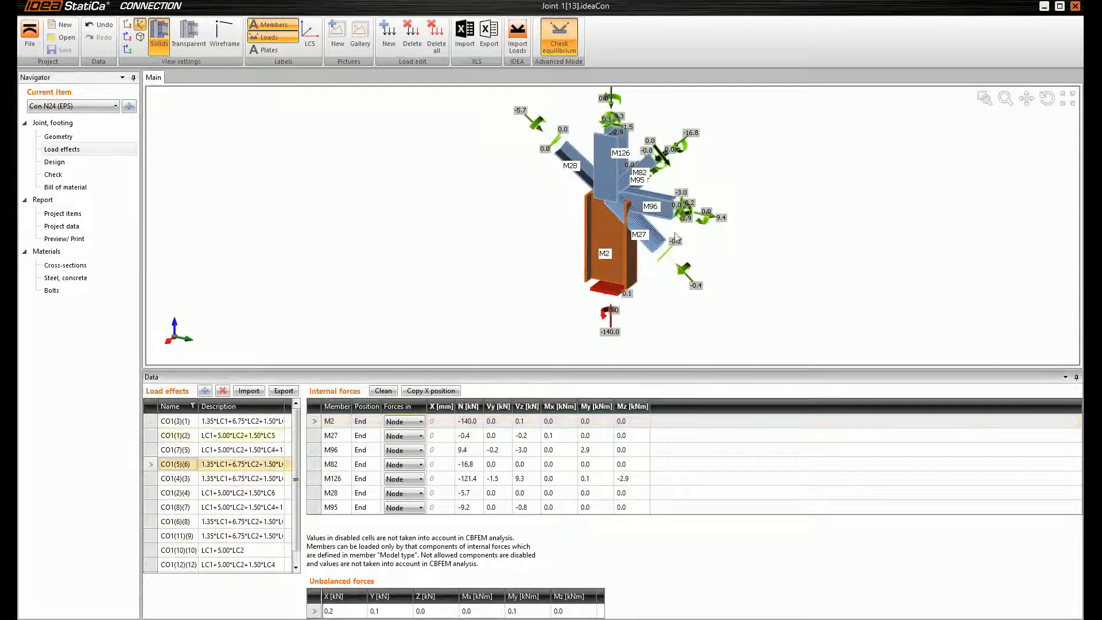
- Apply a saved connection template to the joint's design with M12 8.8 as the default bolt
click(56, 162)
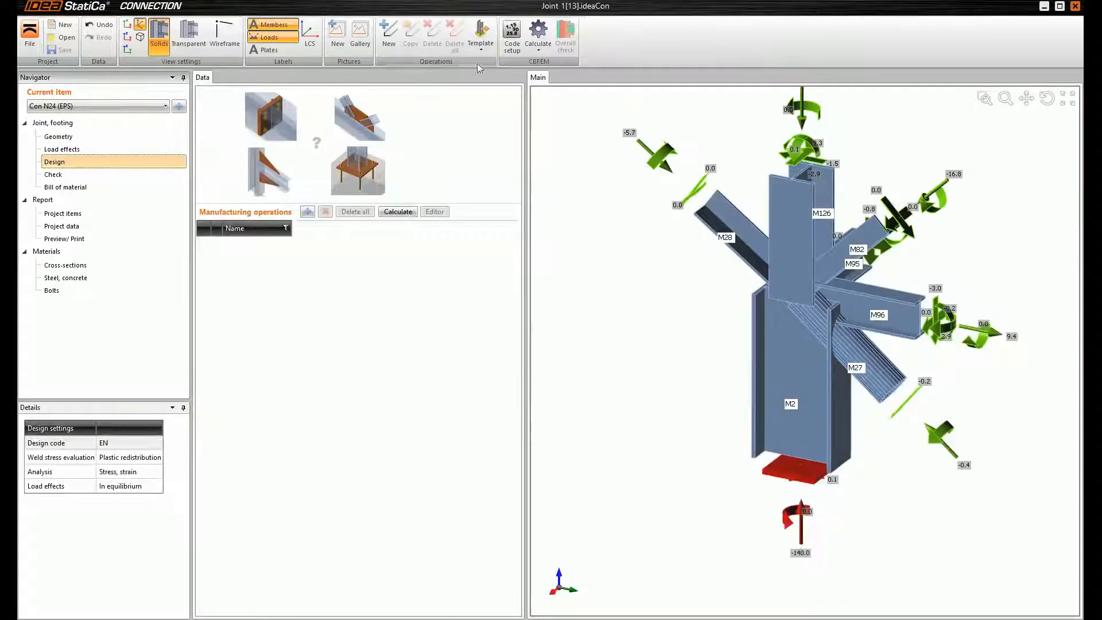
click(481, 44)
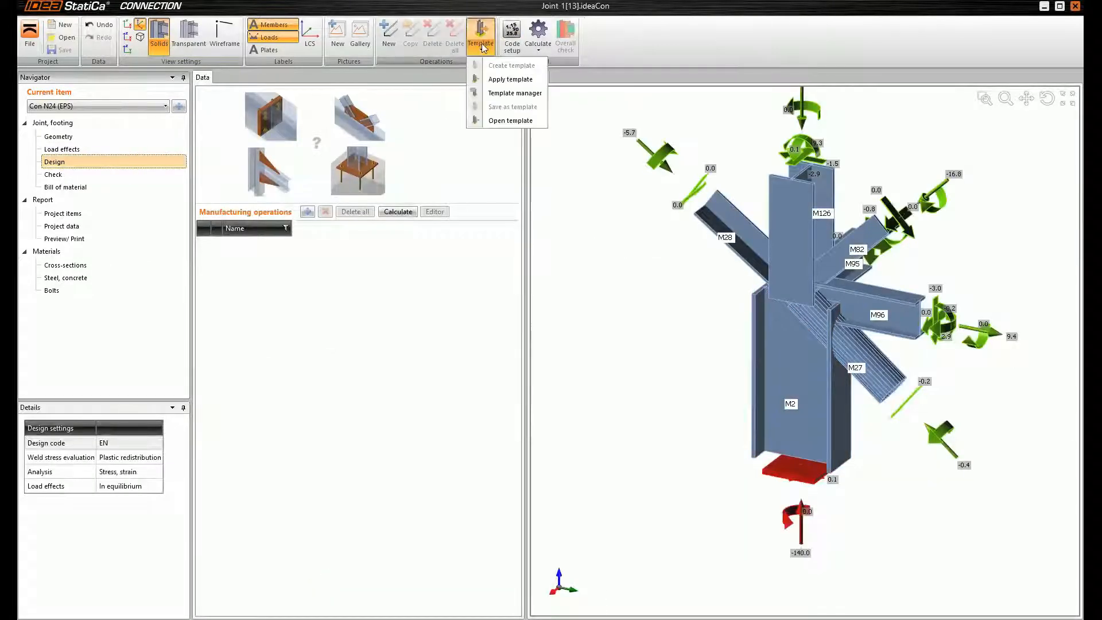
click(510, 81)
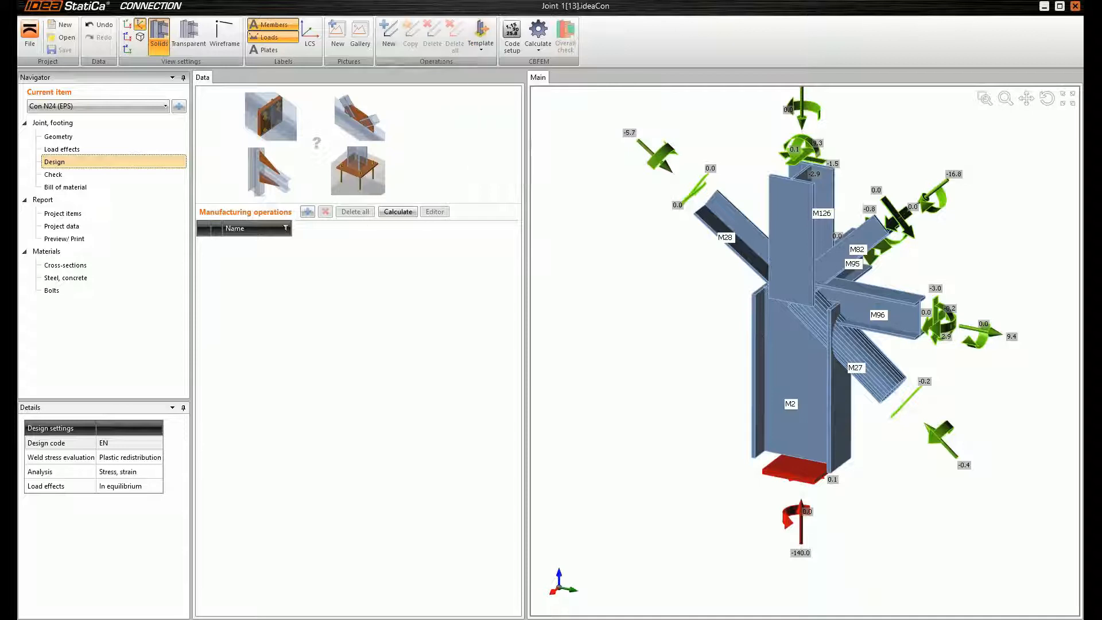
click(270, 230)
click(605, 511)
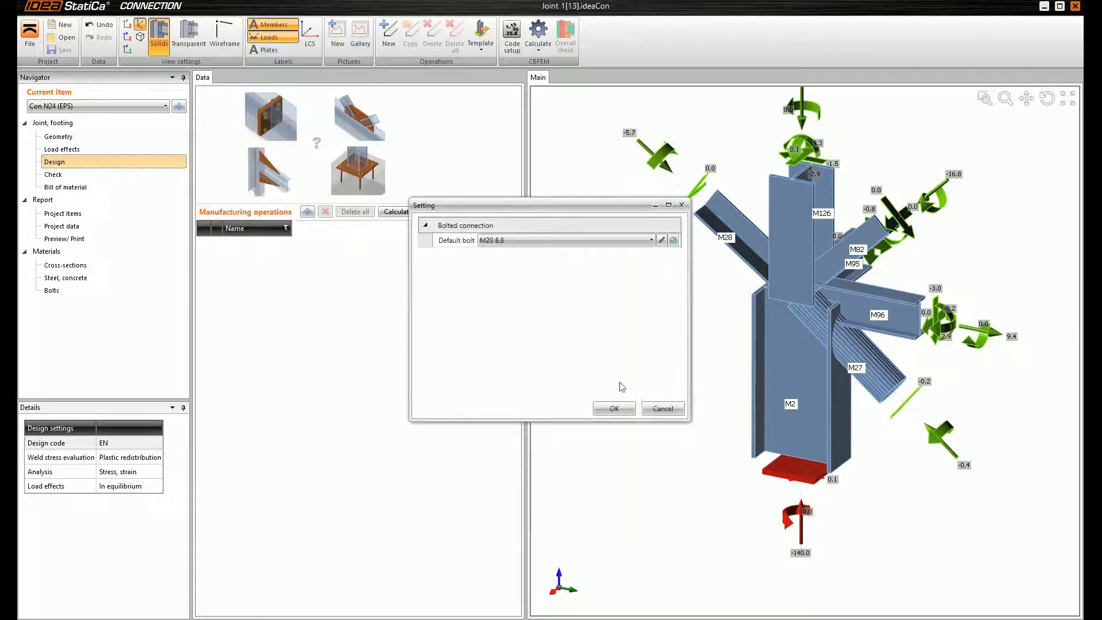
click(662, 240)
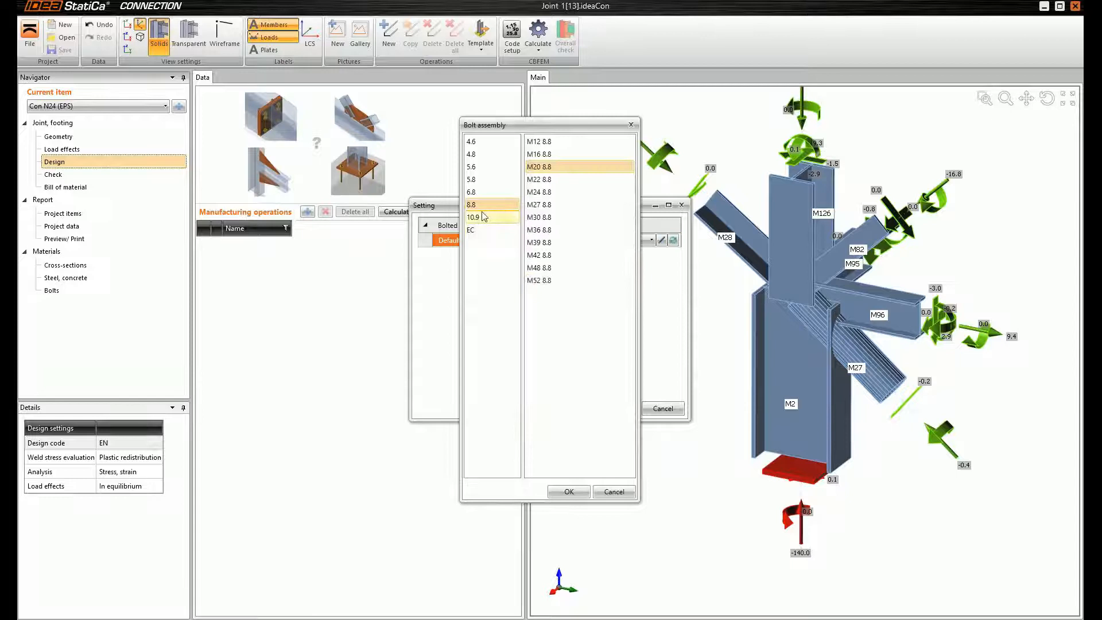
click(539, 141)
click(581, 488)
click(604, 408)
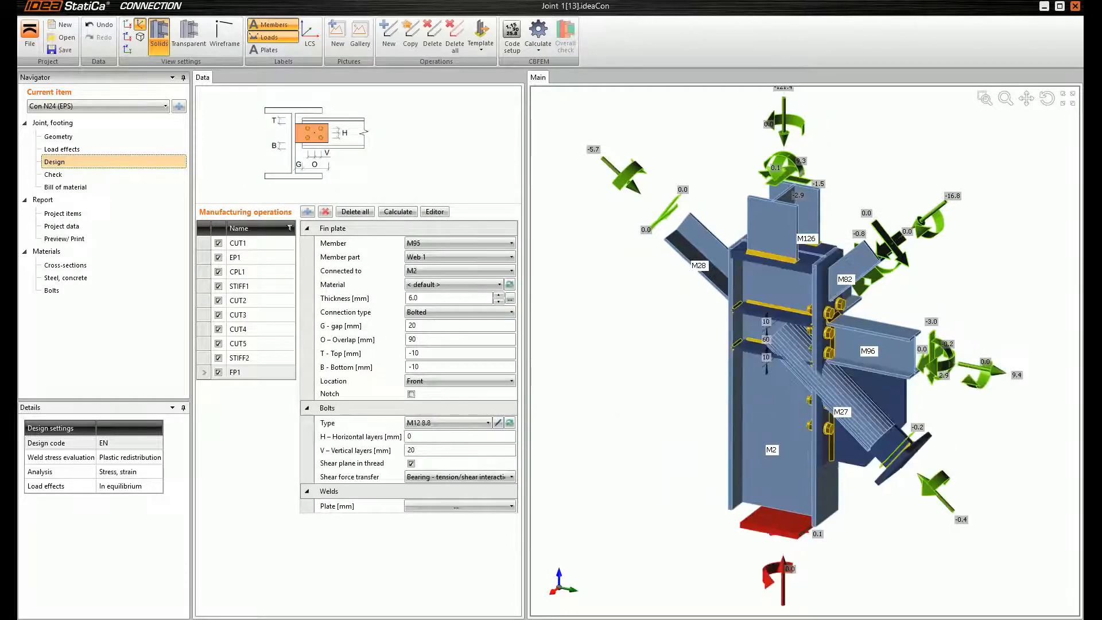
- Set the length of member M27 to 500 mm in the joint geometry
click(59, 136)
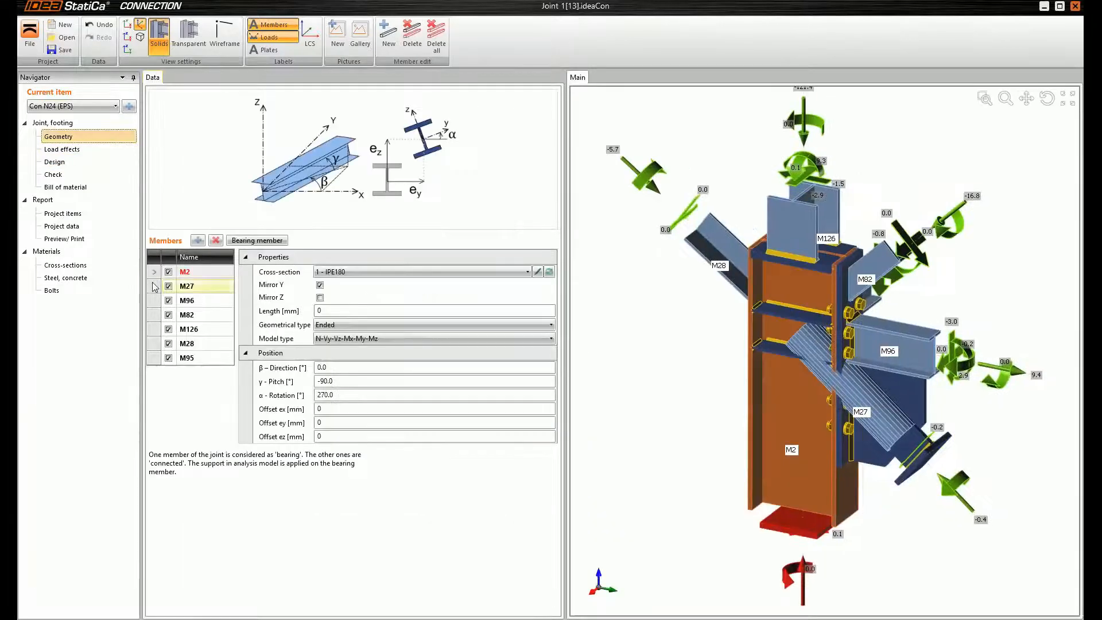
click(189, 285)
click(330, 310)
text(500)
key(Tab)
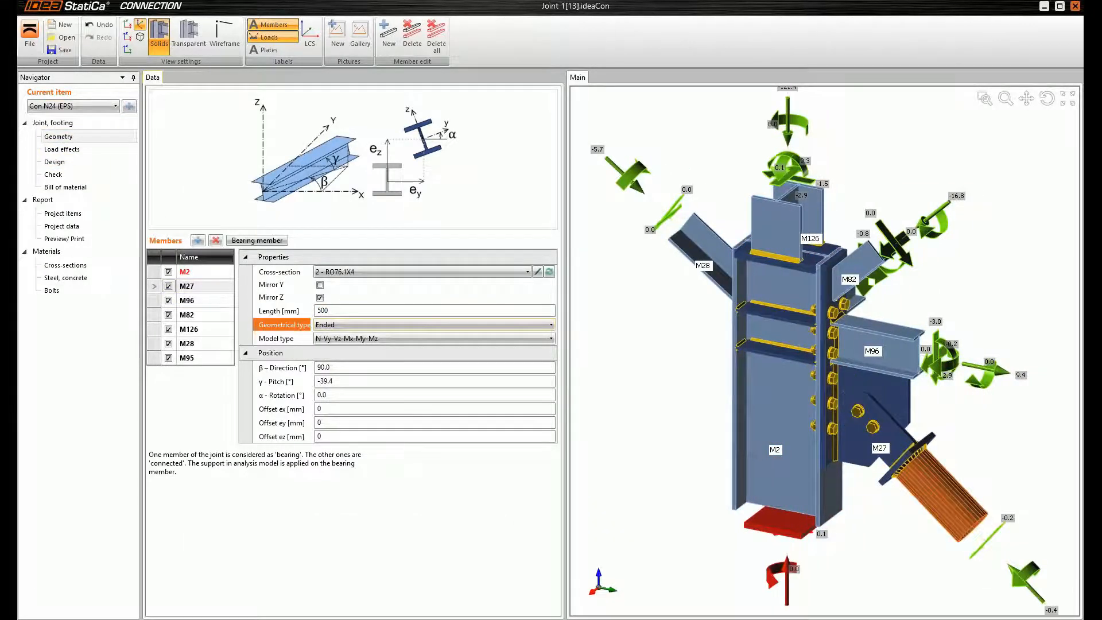
- Inspect the designed connection in 3D, save the project and close IDEA StatiCa to return to SCIA Engineer
click(54, 162)
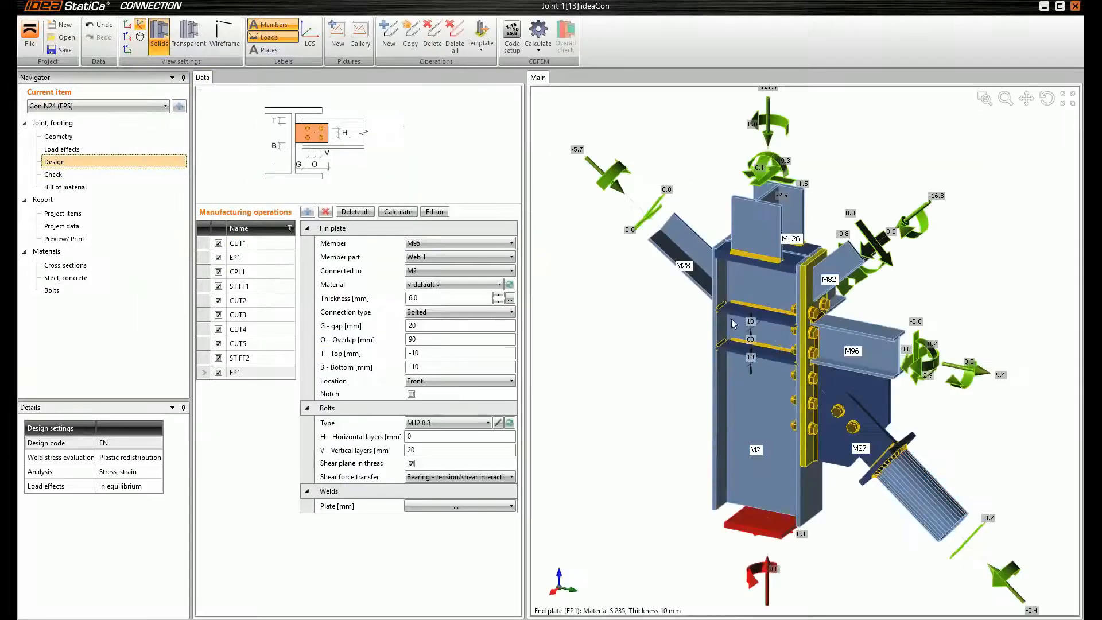
scroll(689, 337, down, 2)
ctrl+middle_drag(664, 363, 848, 351)
click(64, 50)
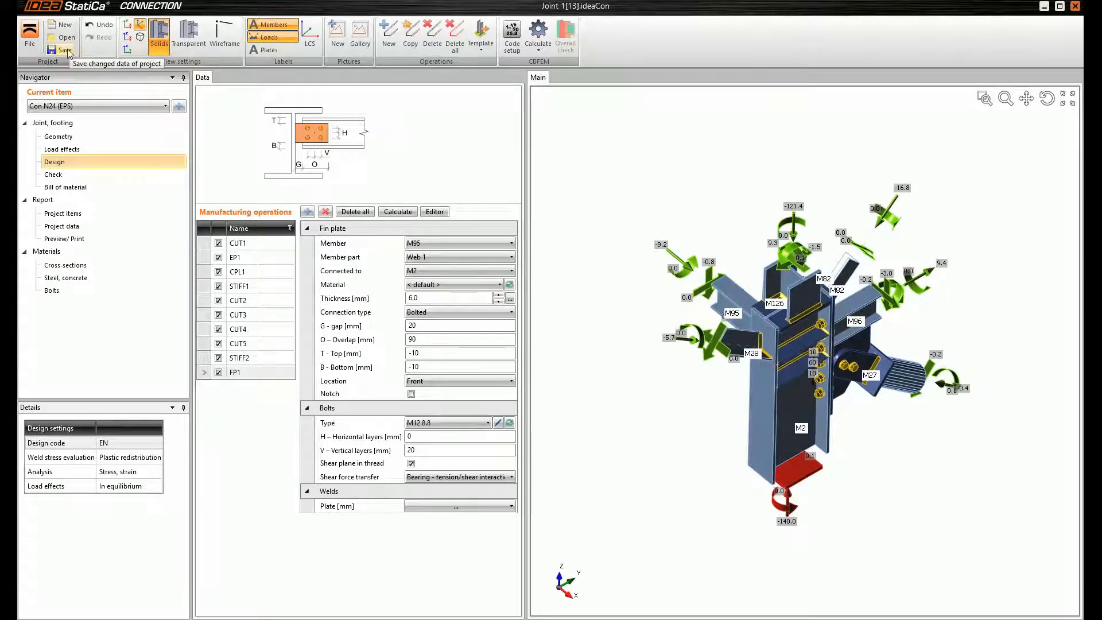
click(1075, 7)
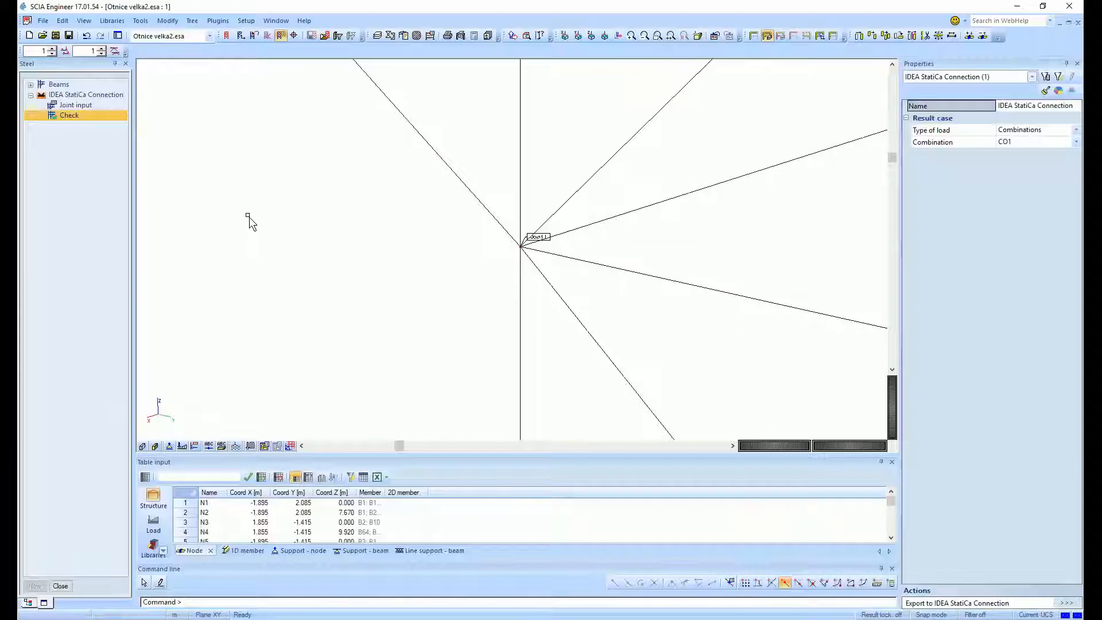
- Leave the steel check, render the members as solids and change diagonal member B28's cross-section to 3-ztuz horni - RO76.1X4
click(60, 586)
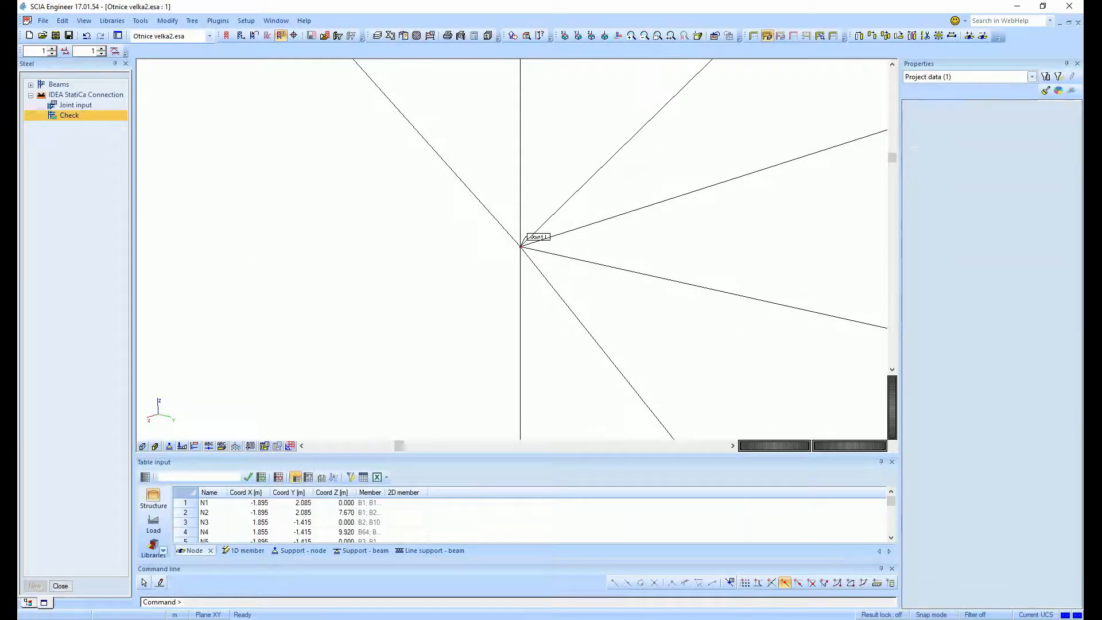
click(154, 446)
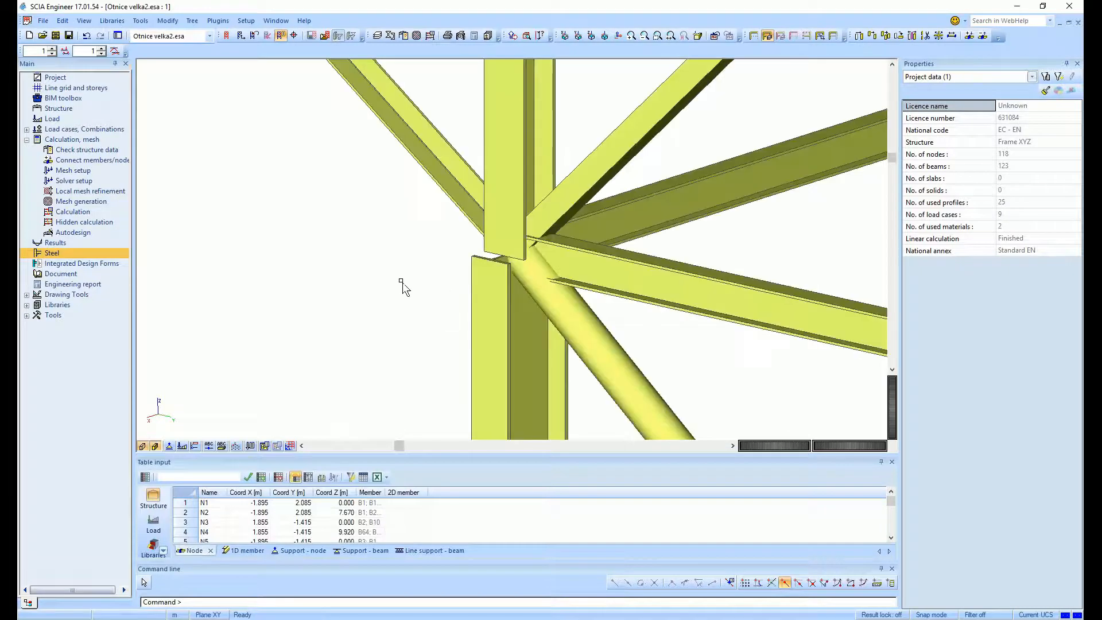
scroll(402, 283, down, 3)
middle_drag(365, 252, 412, 324)
scroll(381, 268, up, 1)
click(438, 279)
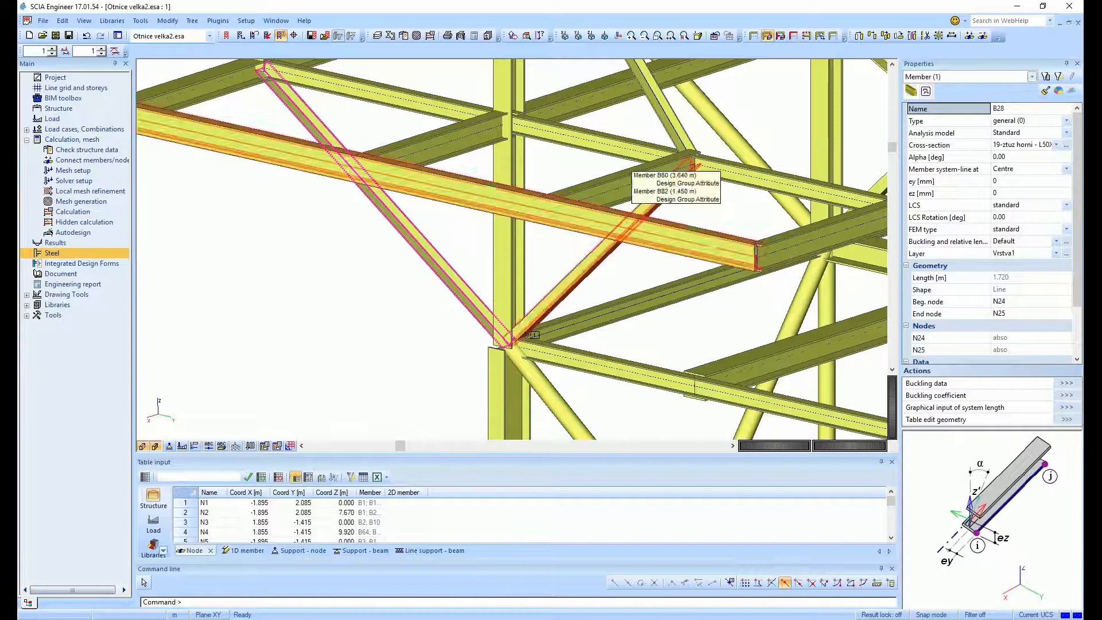
click(1057, 145)
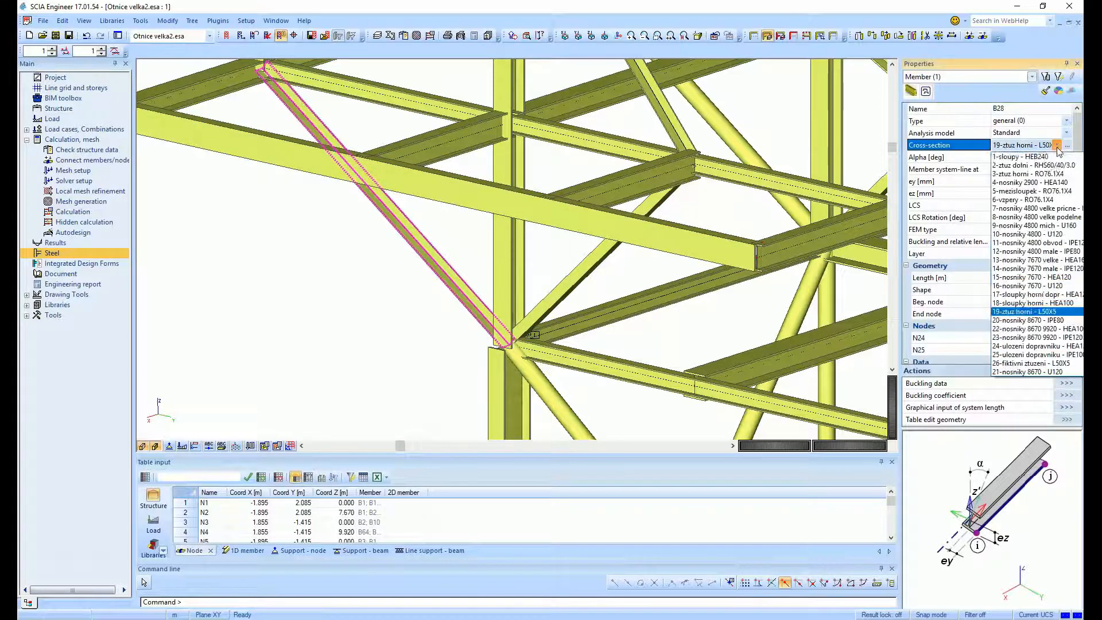
click(1017, 173)
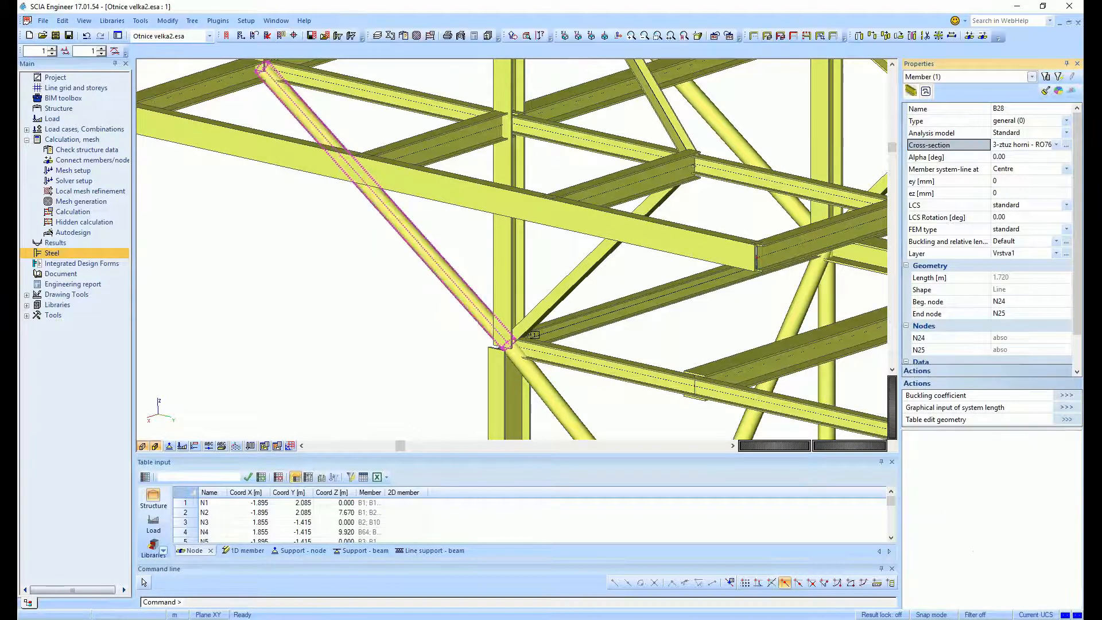
middle_drag(425, 311, 394, 283)
key(Escape)
scroll(475, 324, up, 4)
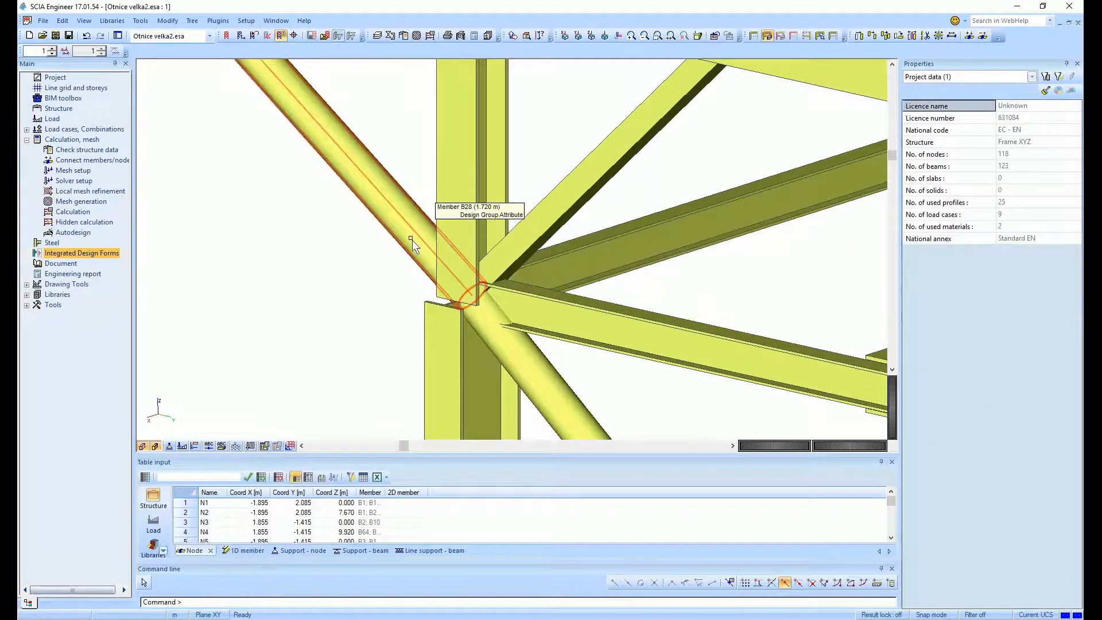
- Run the linear calculation of the modified structure and close the analysis summary
click(73, 214)
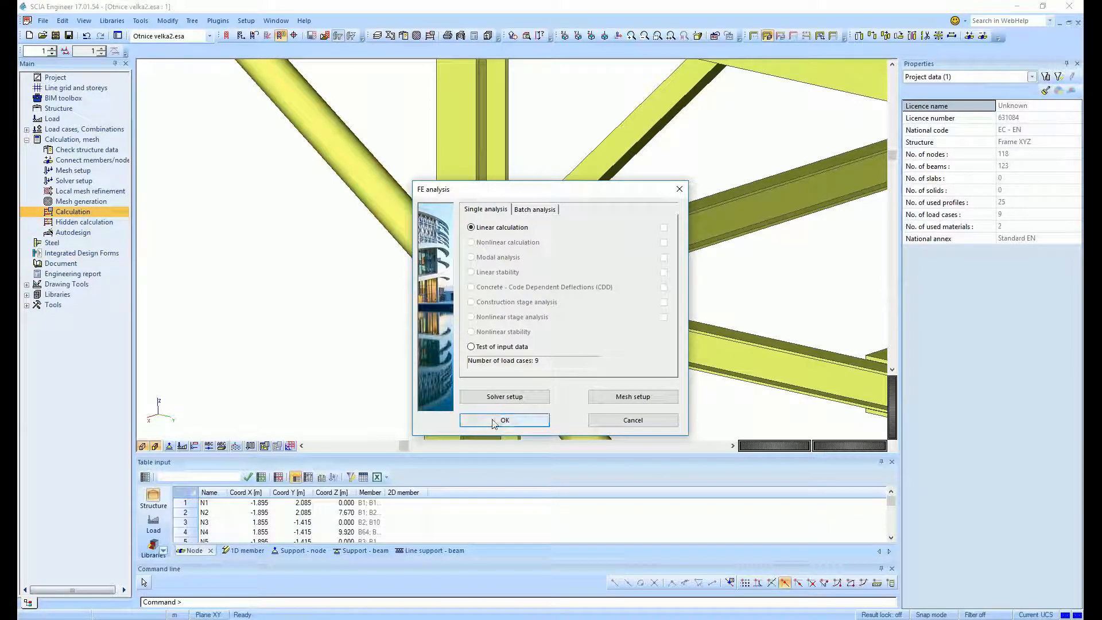
click(493, 422)
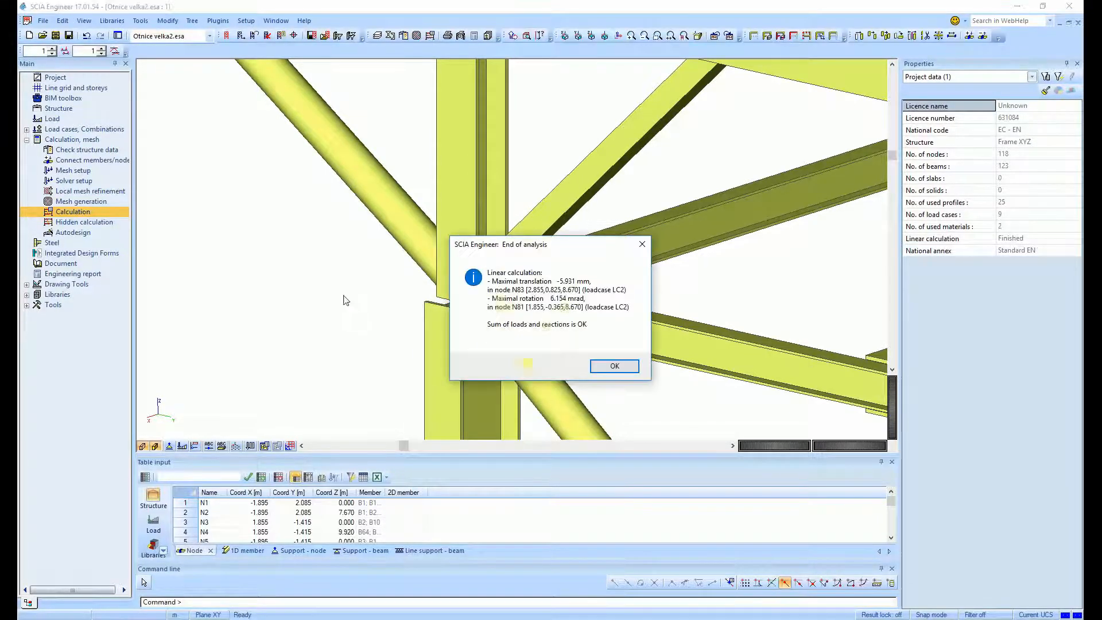
click(611, 366)
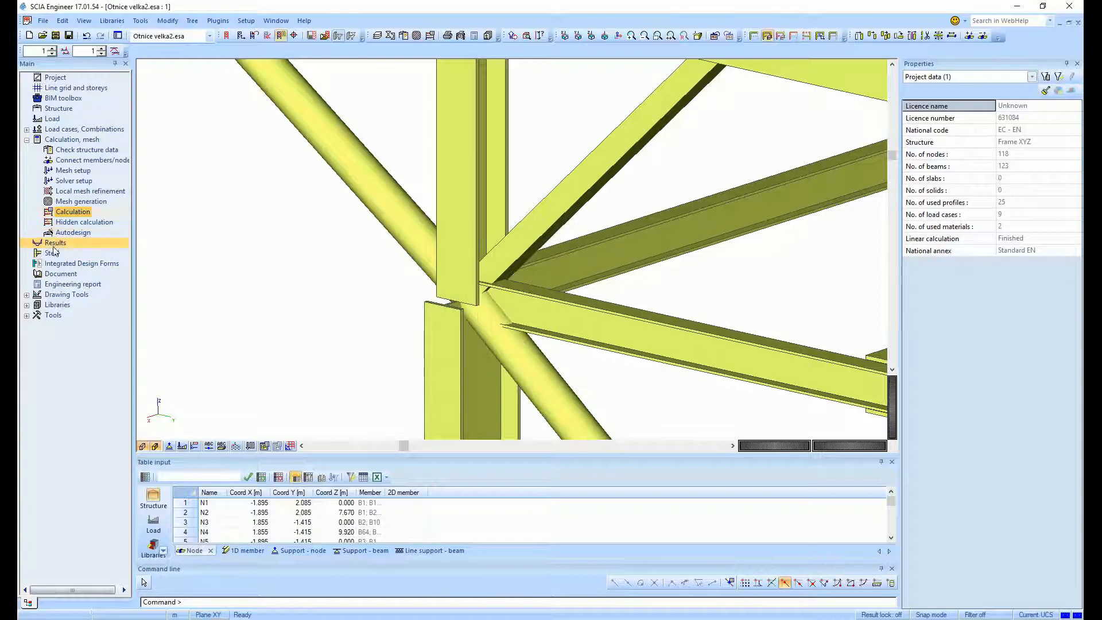
- Turn off the solid rendering of members and export Joint 1 from the steel check for combination CO1 to IDEA StatiCa Connection
click(53, 254)
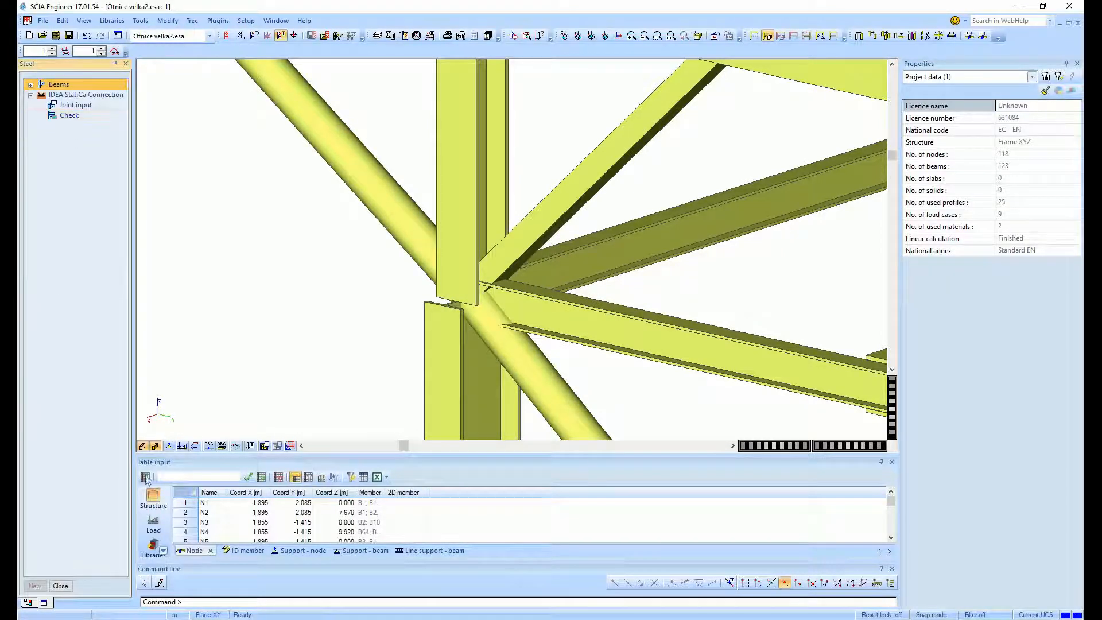
click(142, 446)
click(64, 116)
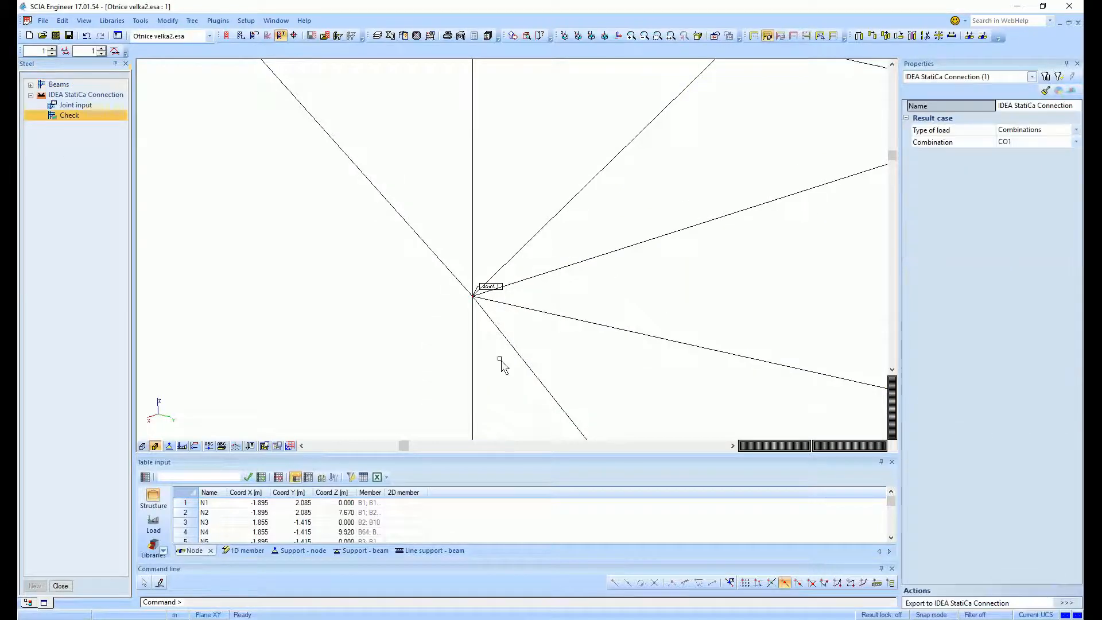
click(1067, 604)
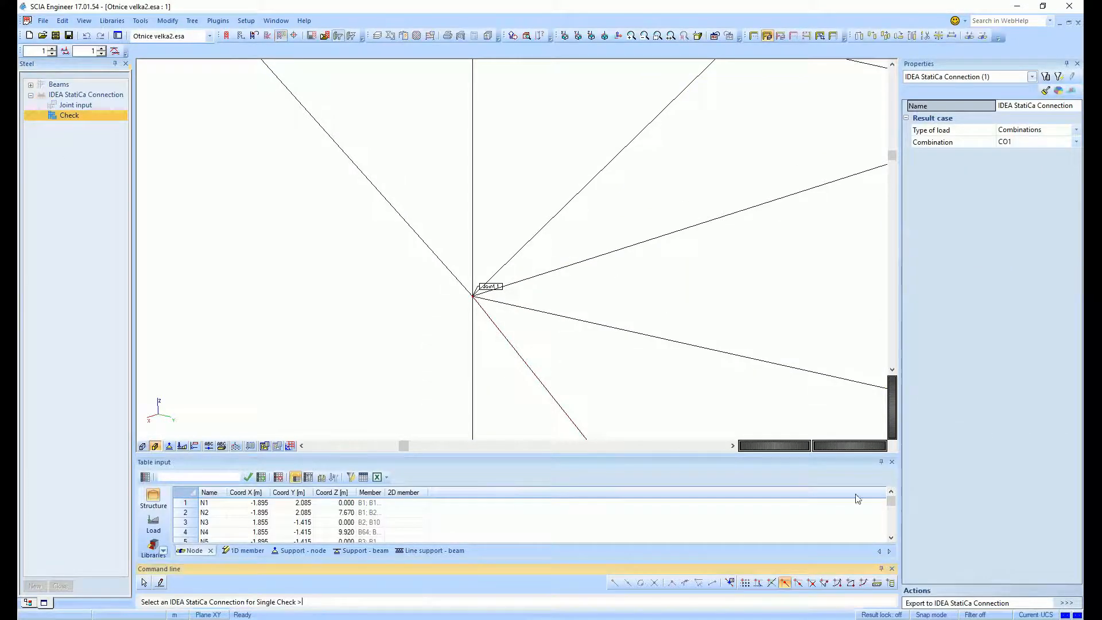
click(511, 278)
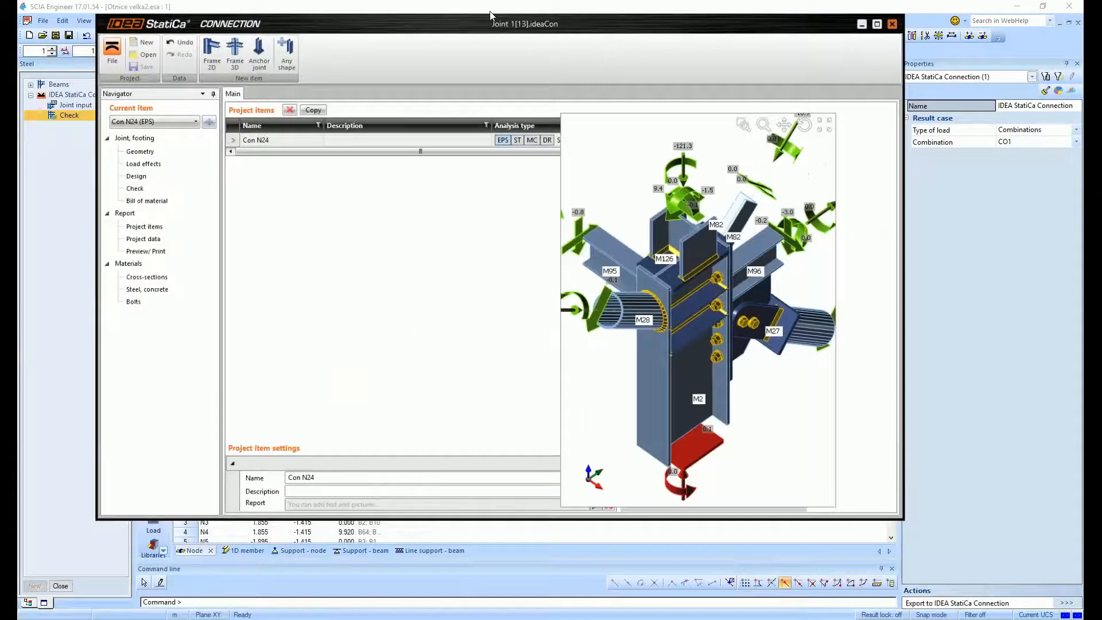
double_click(490, 16)
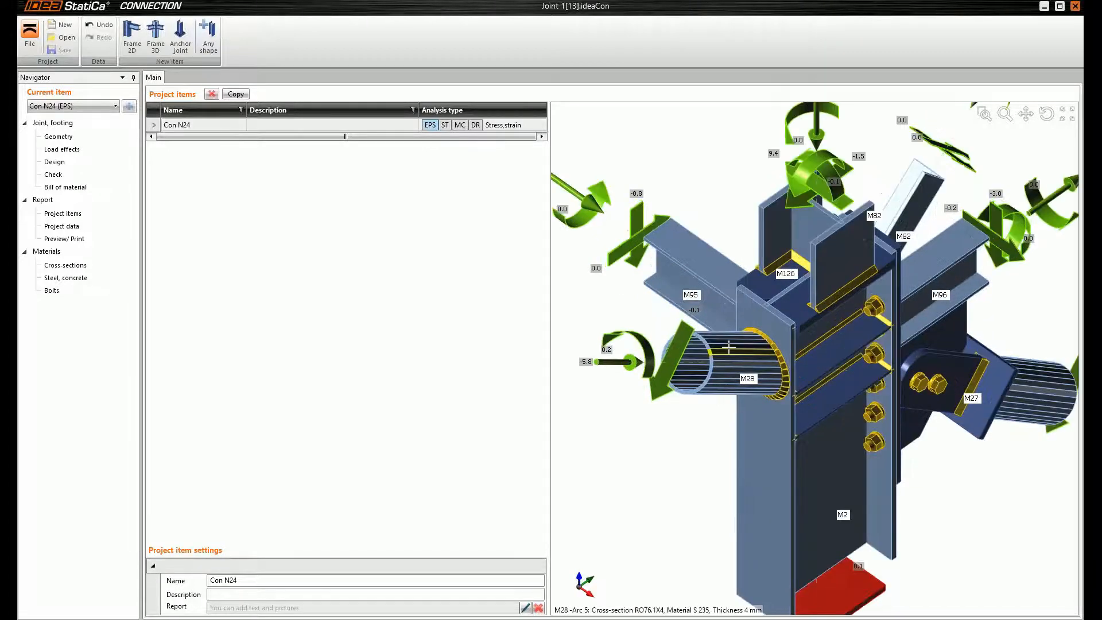
- Examine brace M28 and the whole updated joint in 3D, and calculate the check of connection Con N24
scroll(728, 347, up, 4)
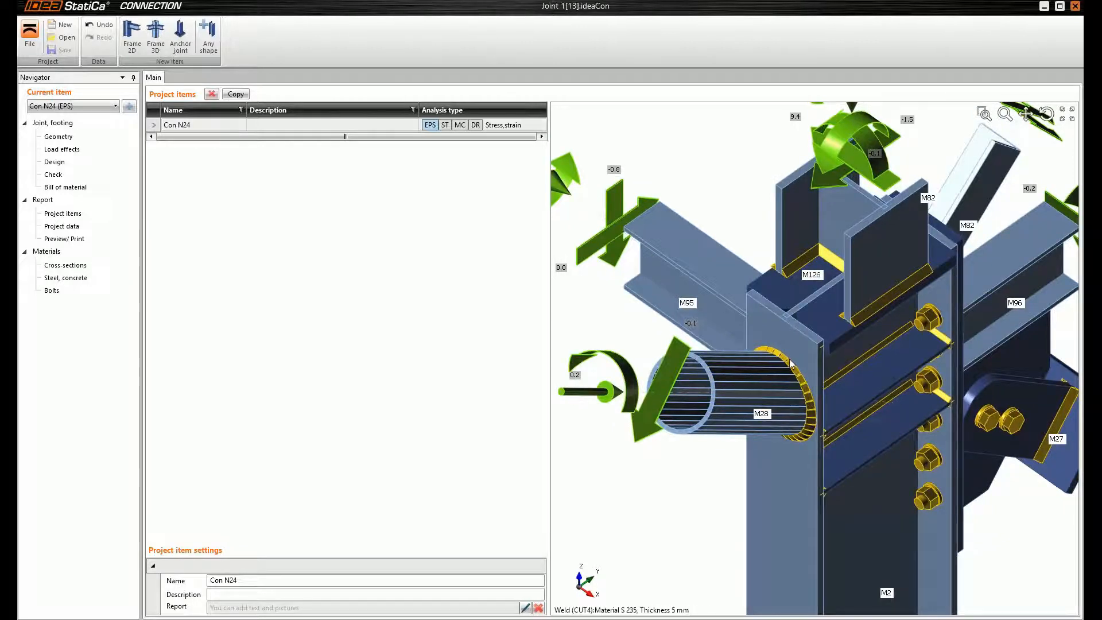
scroll(693, 442, down, 2)
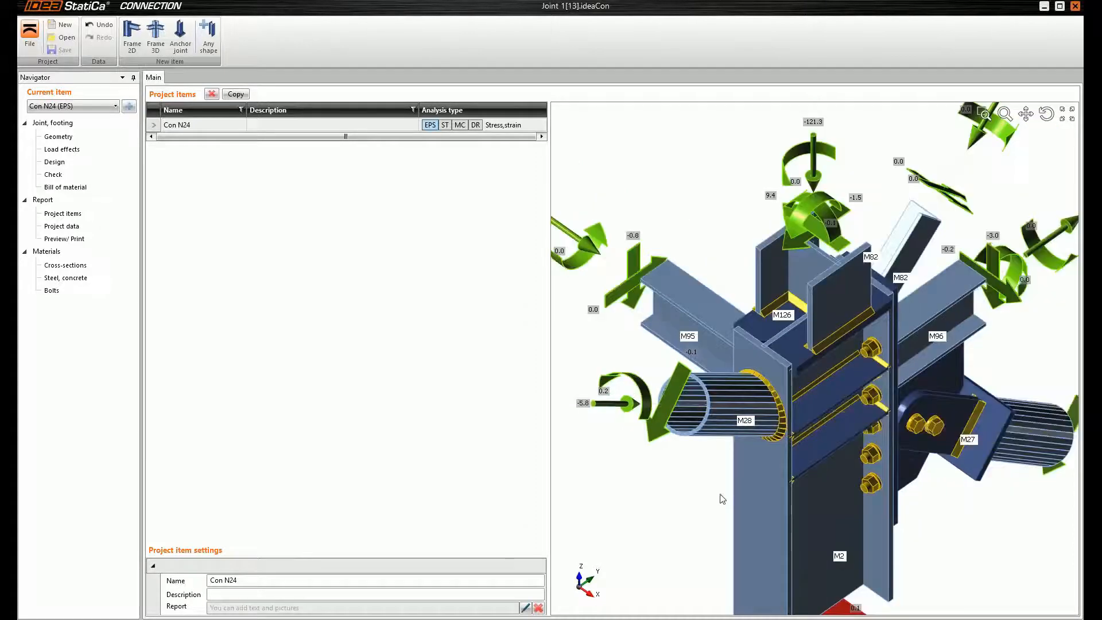
scroll(716, 507, down, 2)
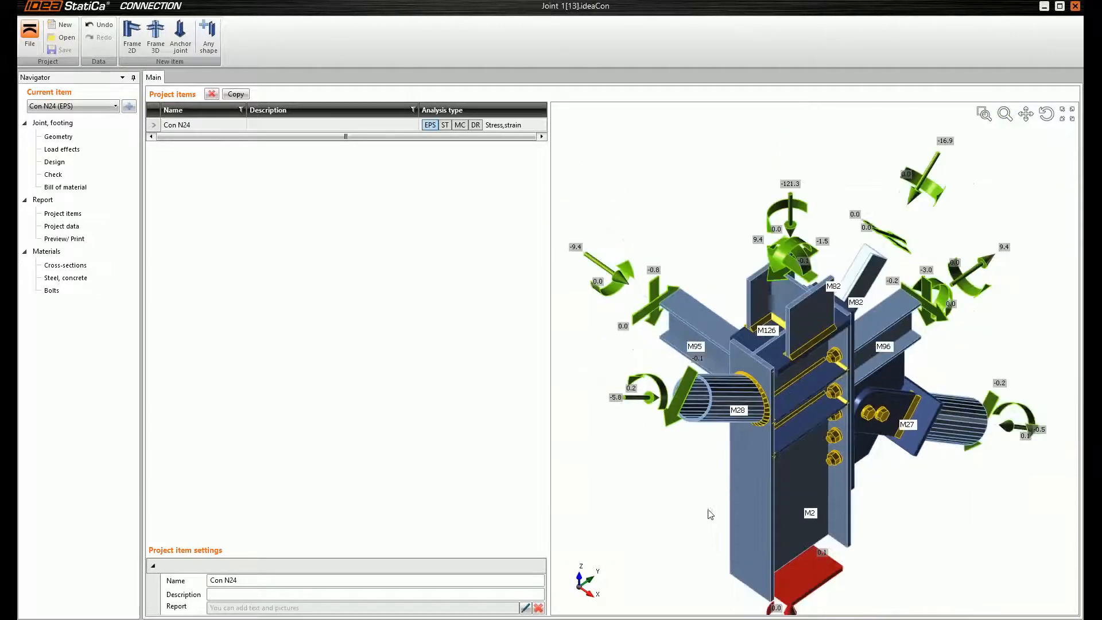
right_drag(682, 479, 726, 324)
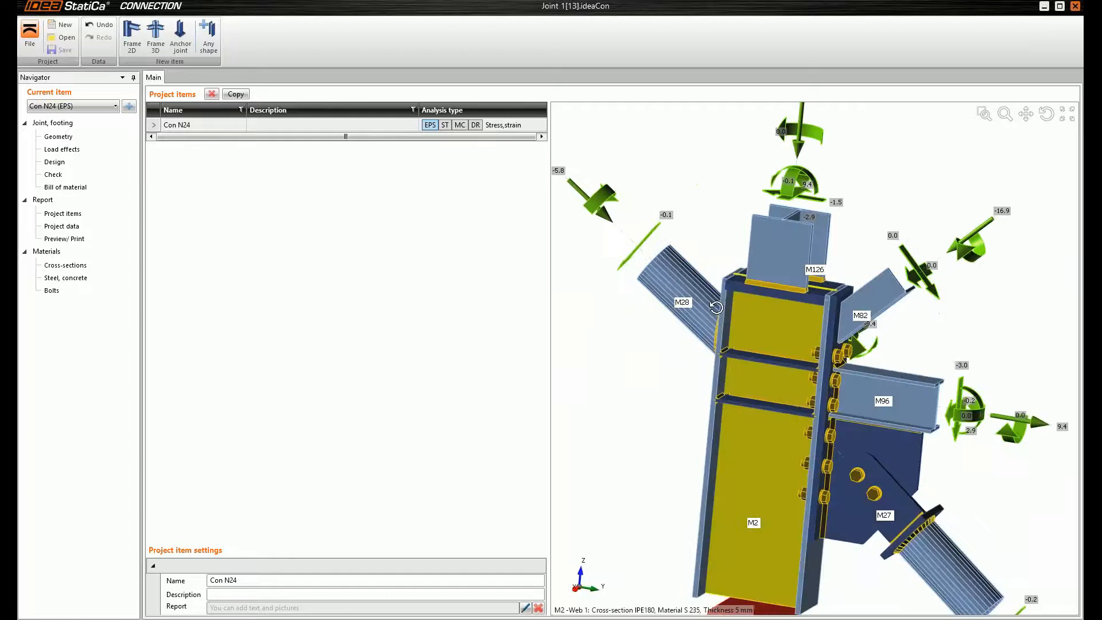
right_drag(747, 281, 764, 284)
middle_drag(754, 410, 794, 391)
mouse_move(713, 459)
right_down()
mouse_move(706, 440)
mouse_move(707, 453)
right_up()
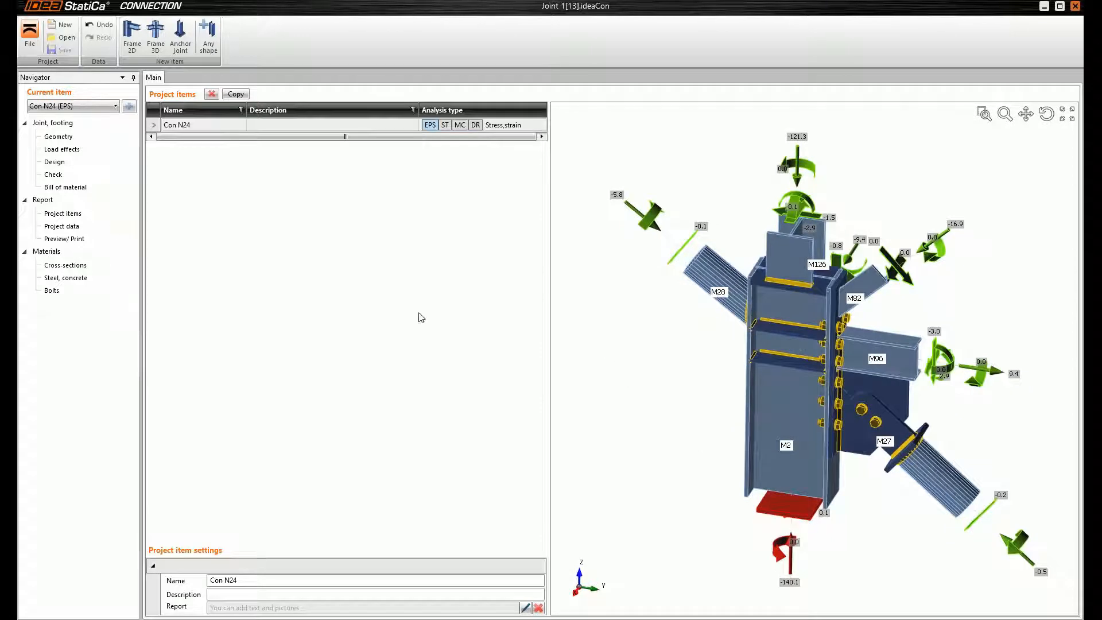
click(70, 175)
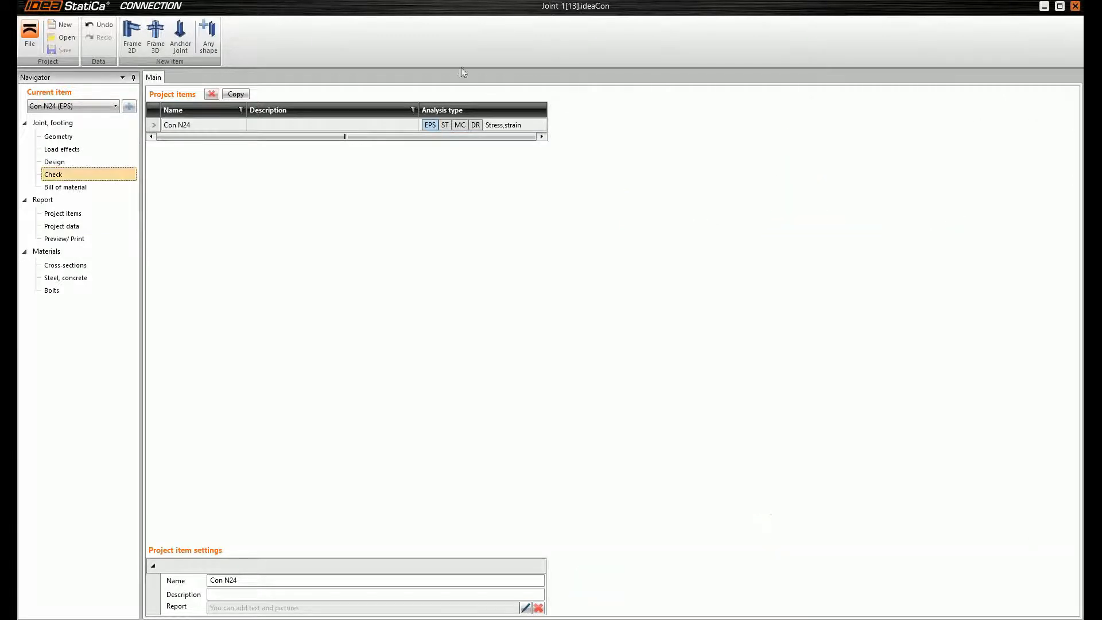
click(415, 32)
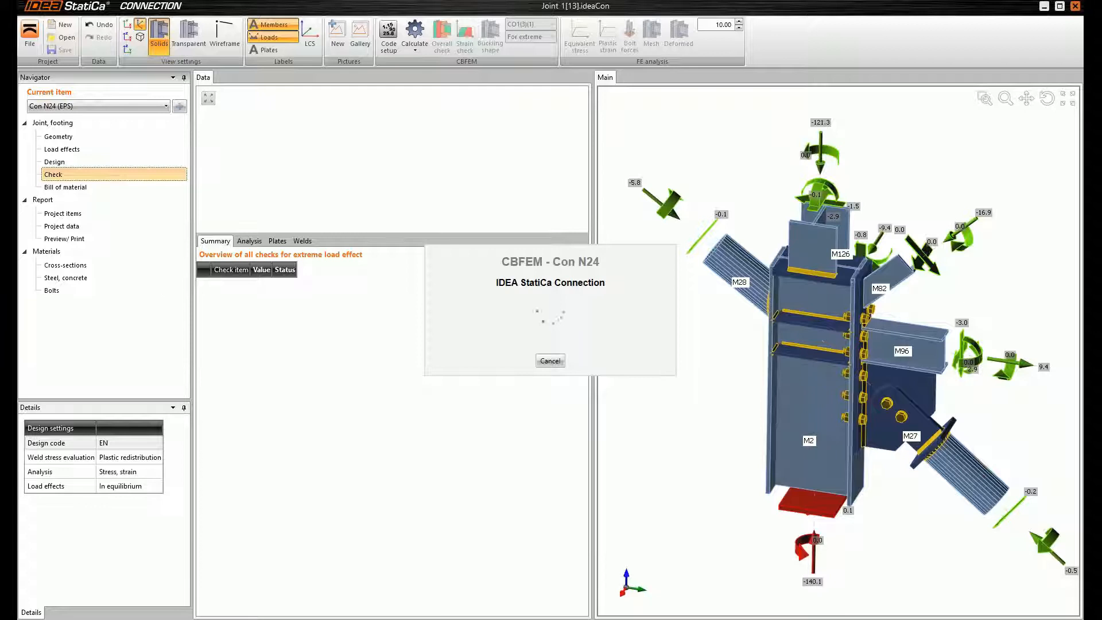
- Switch to the Stycnik_vyrobniModel.ideaCon project, view its joint from the side and open its manufacturing operations
mouse_move(9, 218)
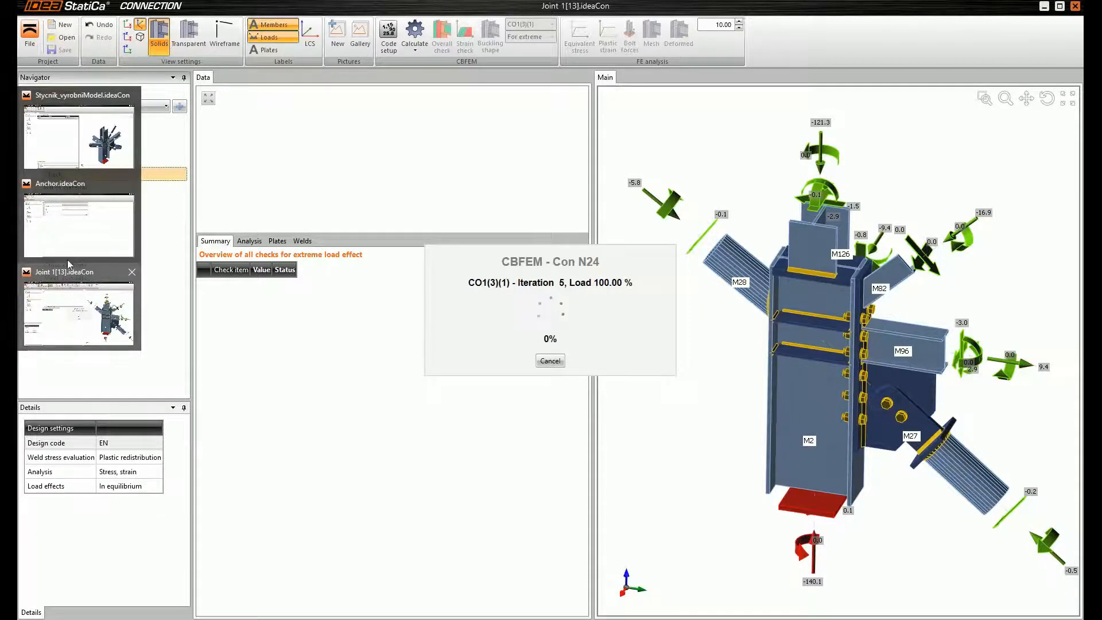
click(79, 137)
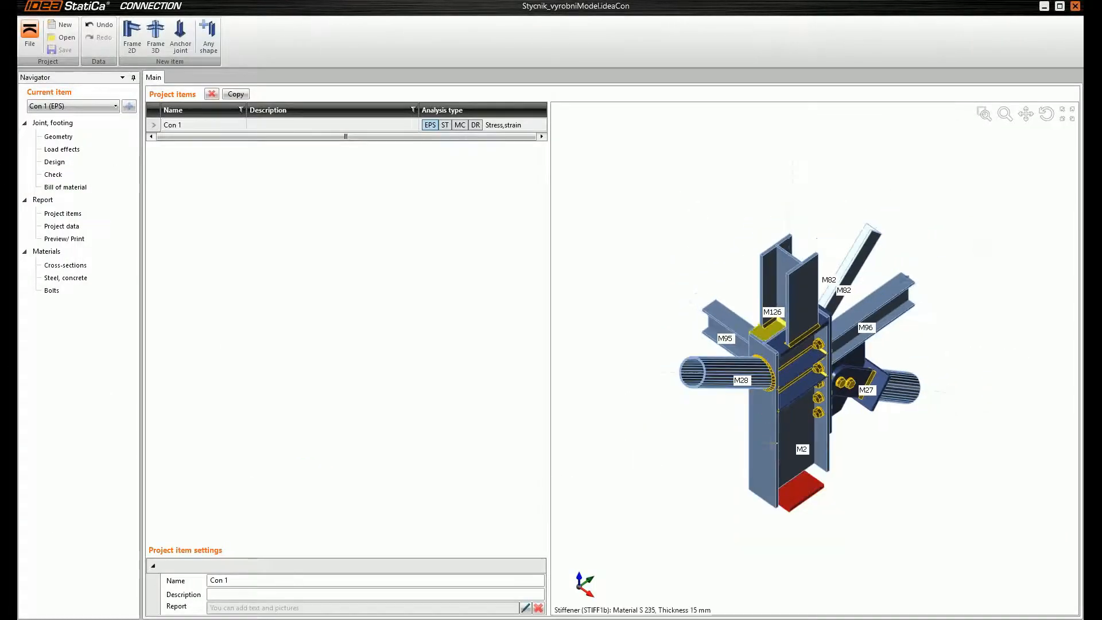
right_drag(964, 286, 812, 403)
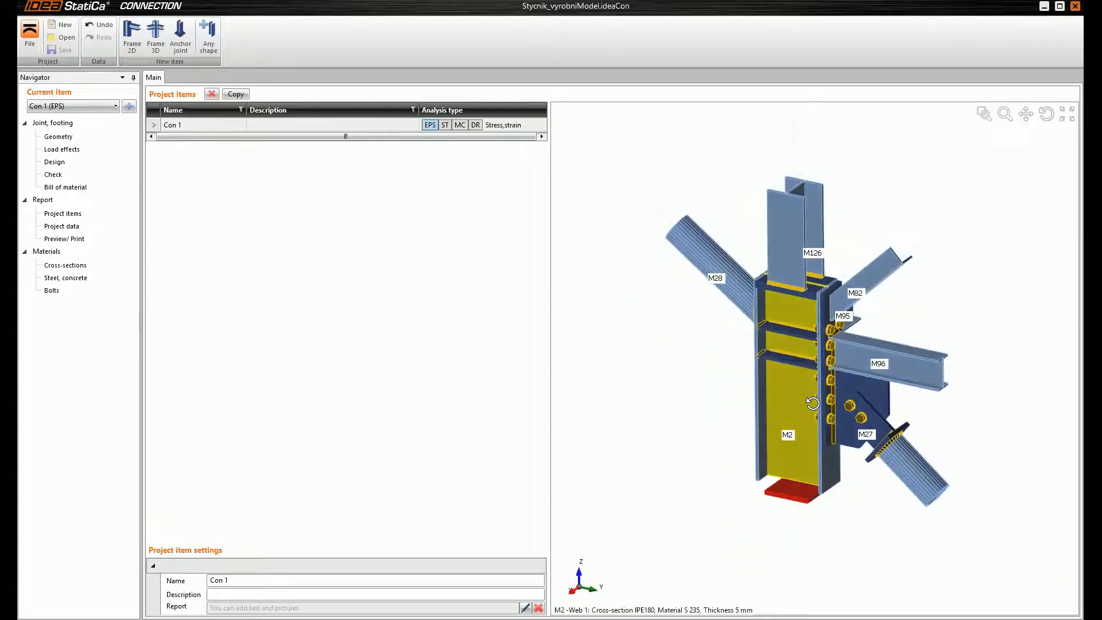
click(984, 114)
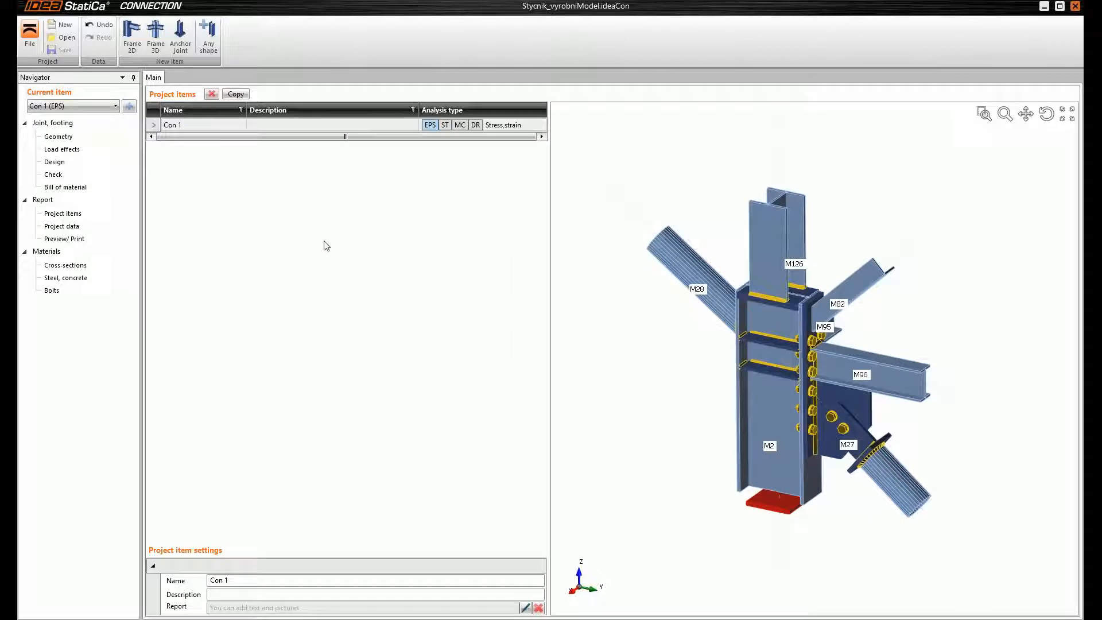
click(75, 163)
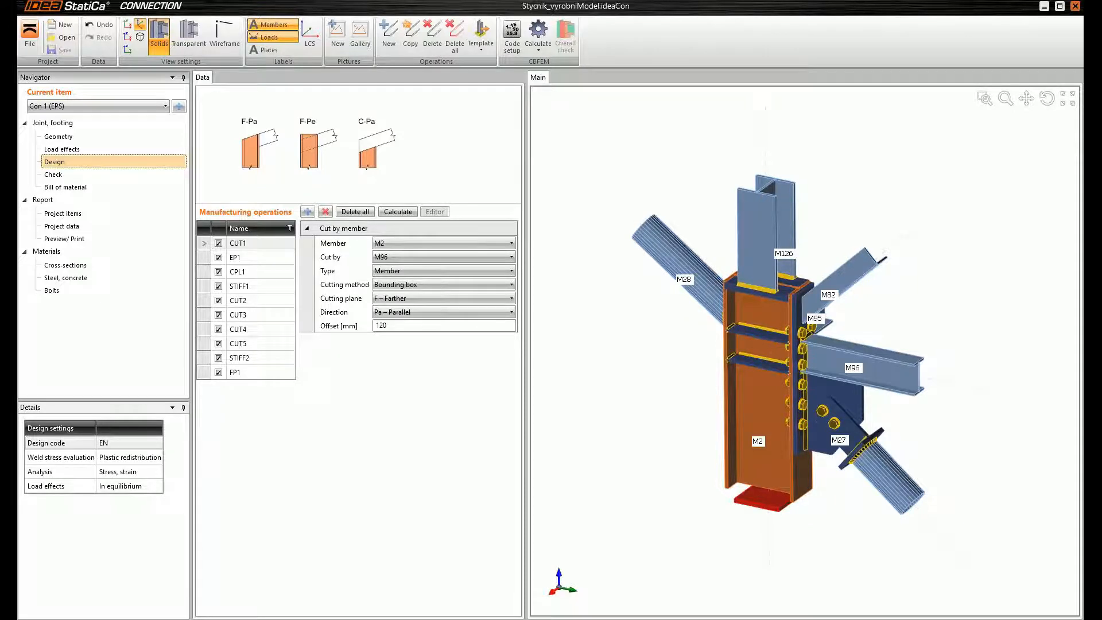
- Bring the IJD12[12].ideaCon project window over the manufacturing model, resize it and turn its joint model for viewing
drag(17, 55, 393, 50)
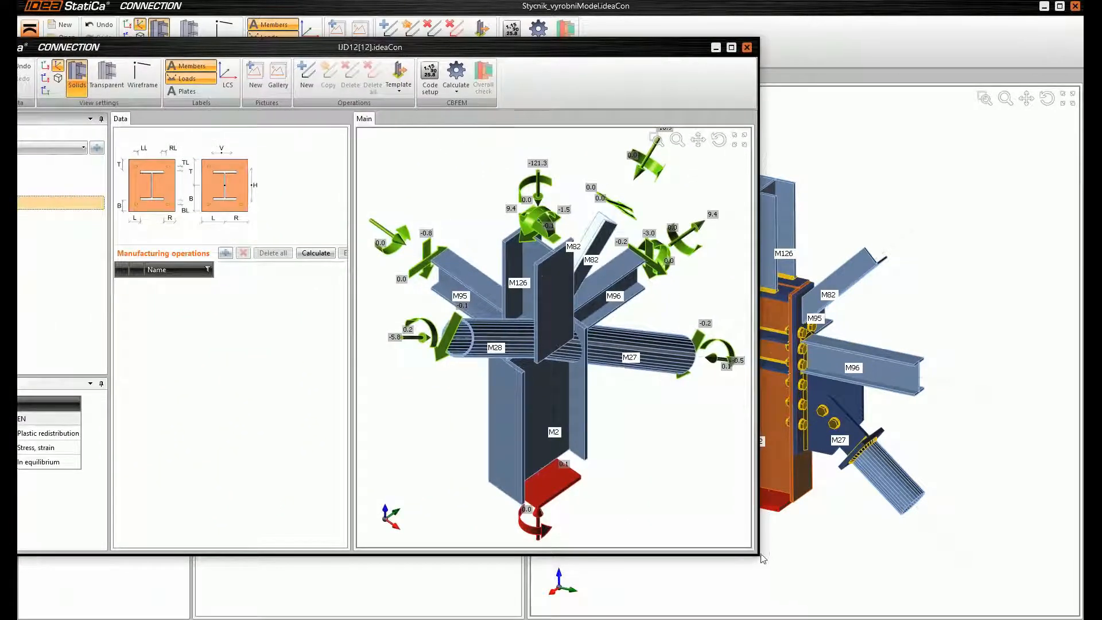
drag(762, 557, 581, 588)
drag(394, 50, 525, 43)
scroll(560, 401, down, 2)
ctrl+middle_drag(561, 401, 660, 441)
- Examine the internal forces of load effects CO1(1)(2) and CO1(4)(3) in IJD12[12].ideaCon and close that project
click(114, 184)
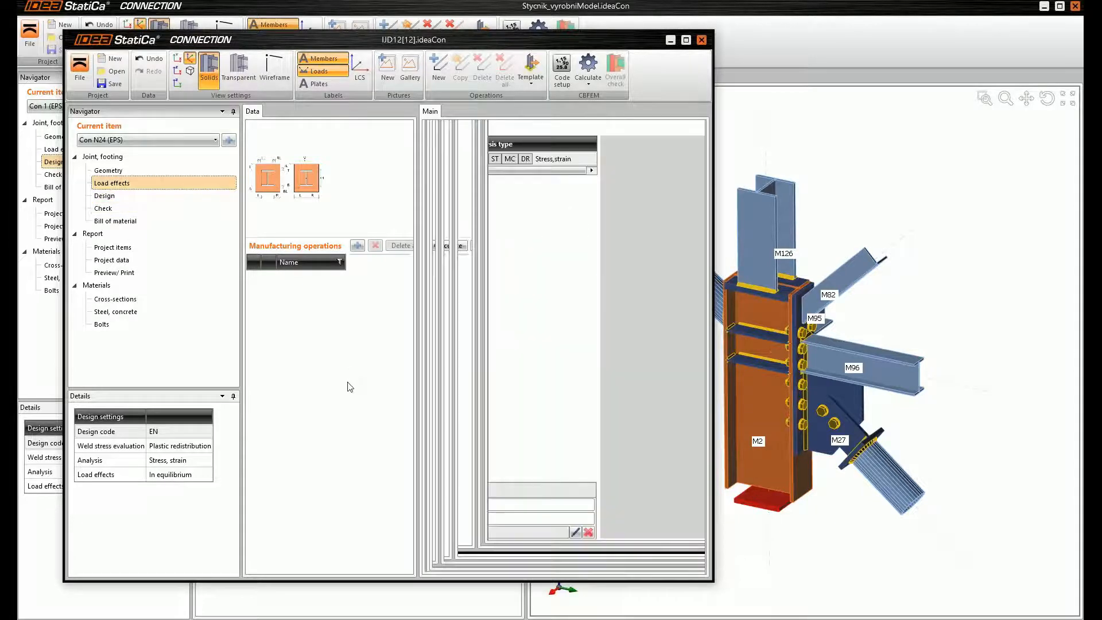
click(198, 396)
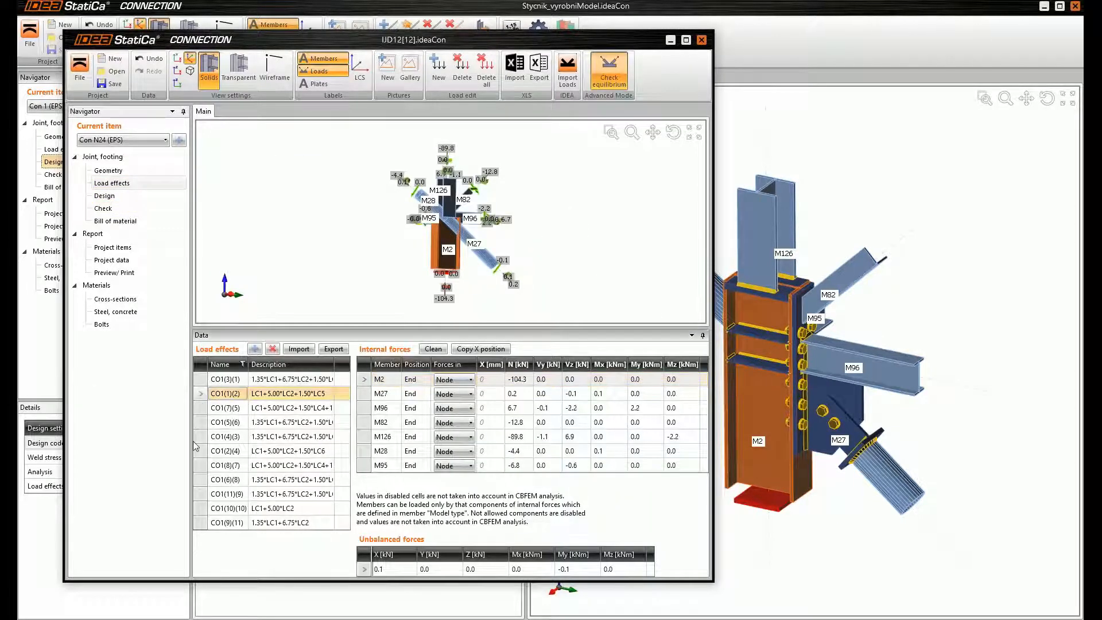
click(199, 436)
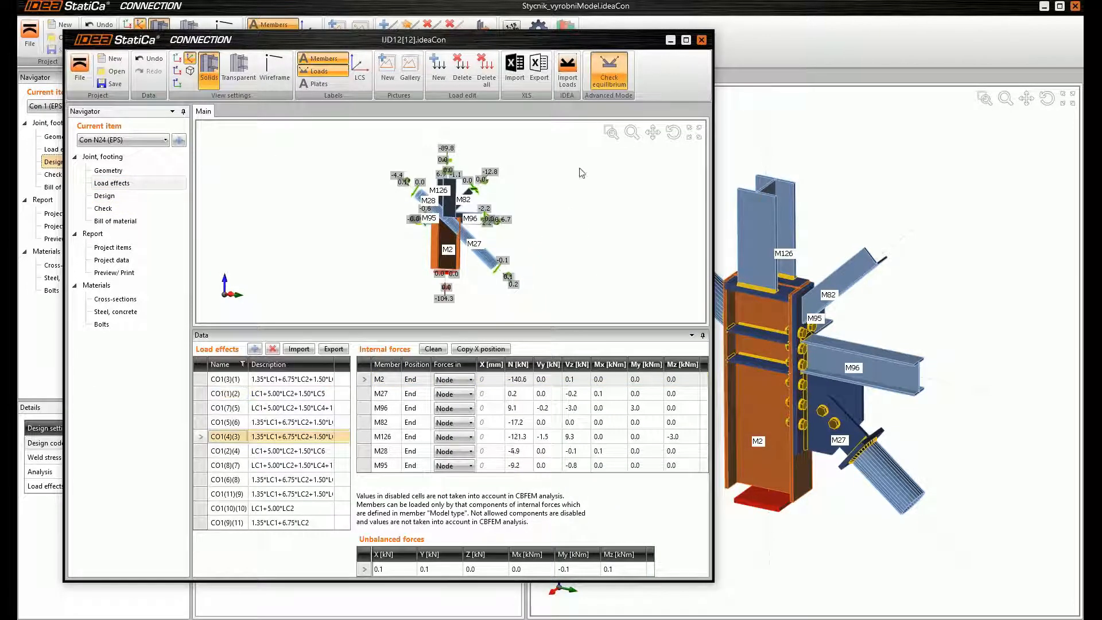
click(701, 41)
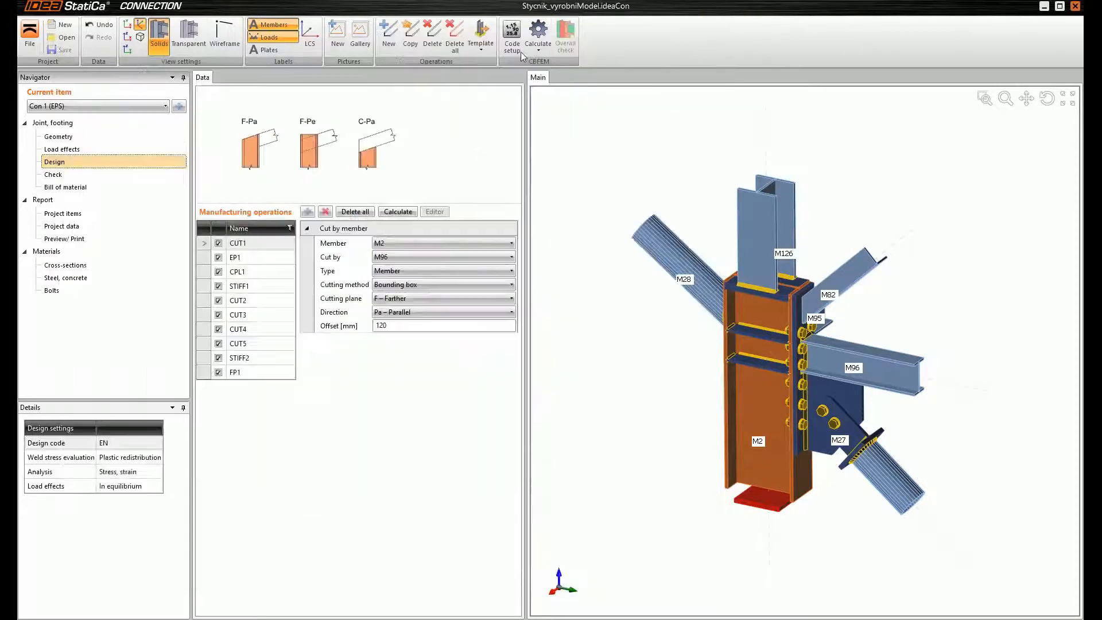
- Import the load effects from IJD12[12].ideaCon in the 2017-10-24 Release 8.2 Steel EN webinar's Pr1 - UpdateLink folder into Stycnik_vyrobniModel.ideaCon
click(74, 149)
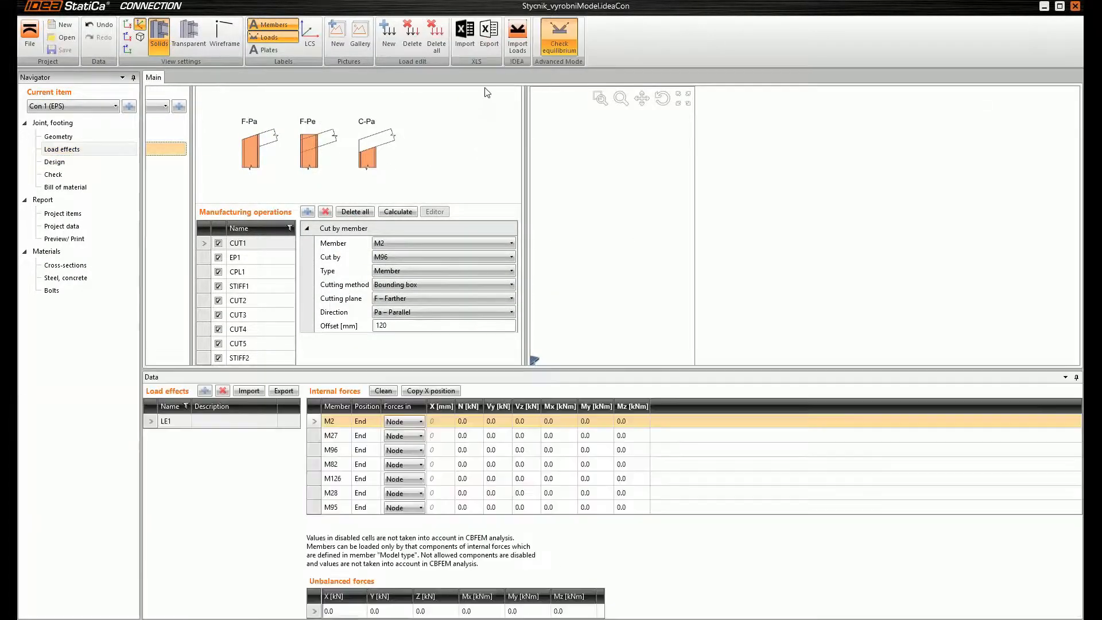
click(518, 46)
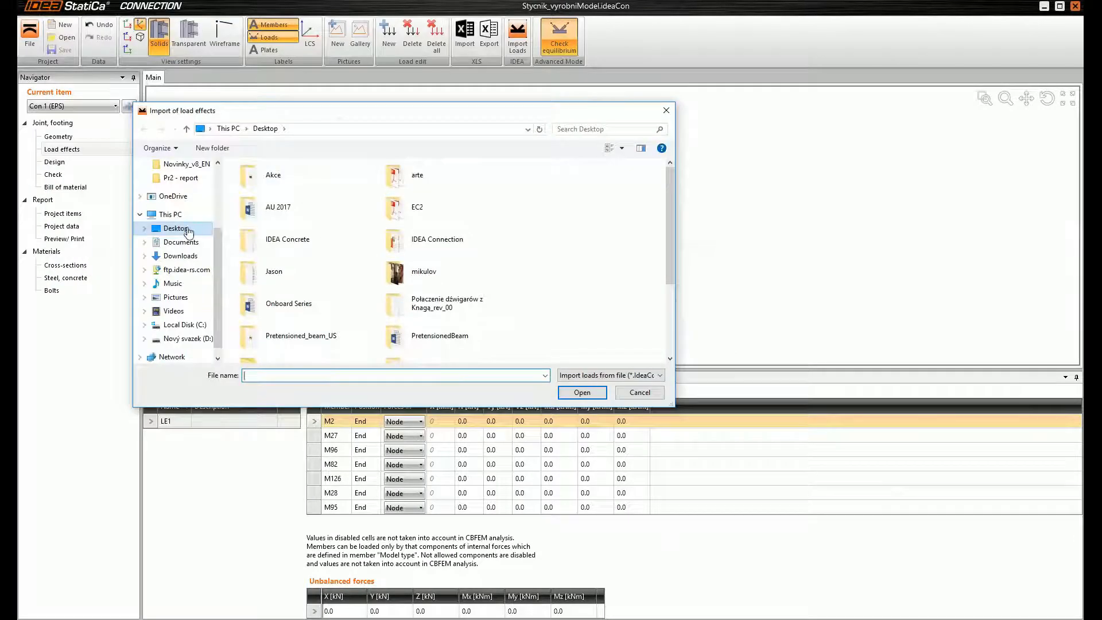
scroll(184, 299, down, 1)
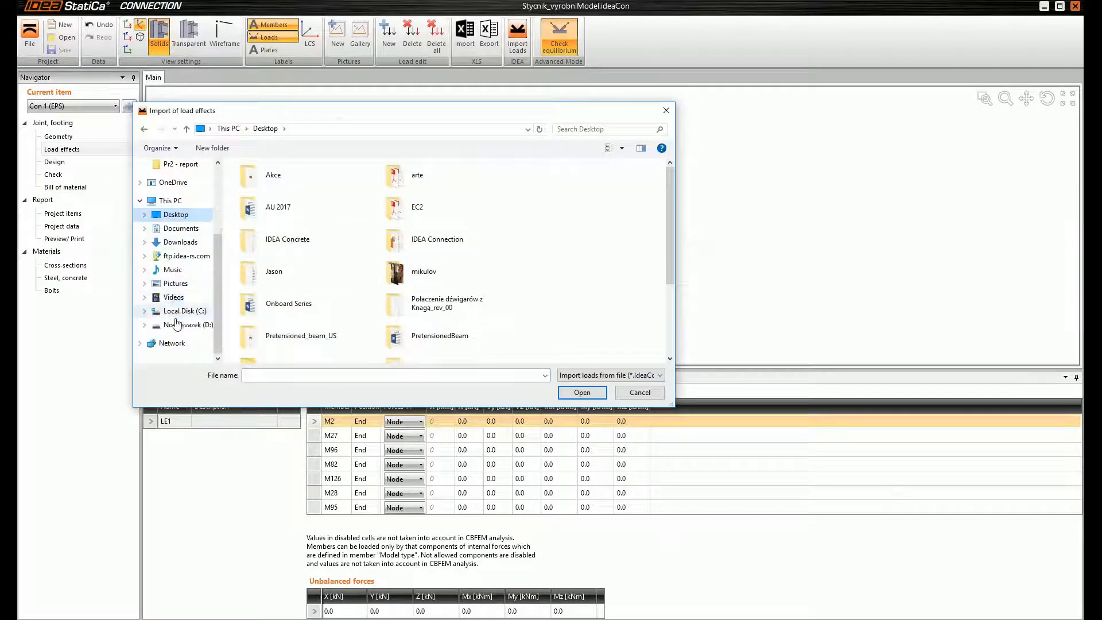
click(183, 324)
double_click(261, 219)
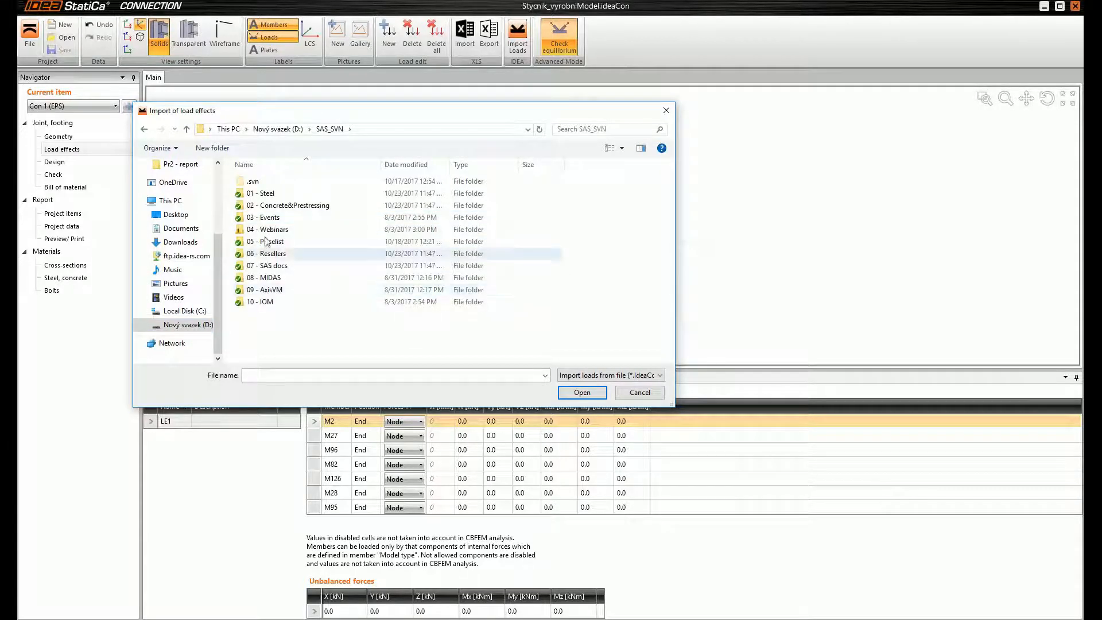
double_click(272, 230)
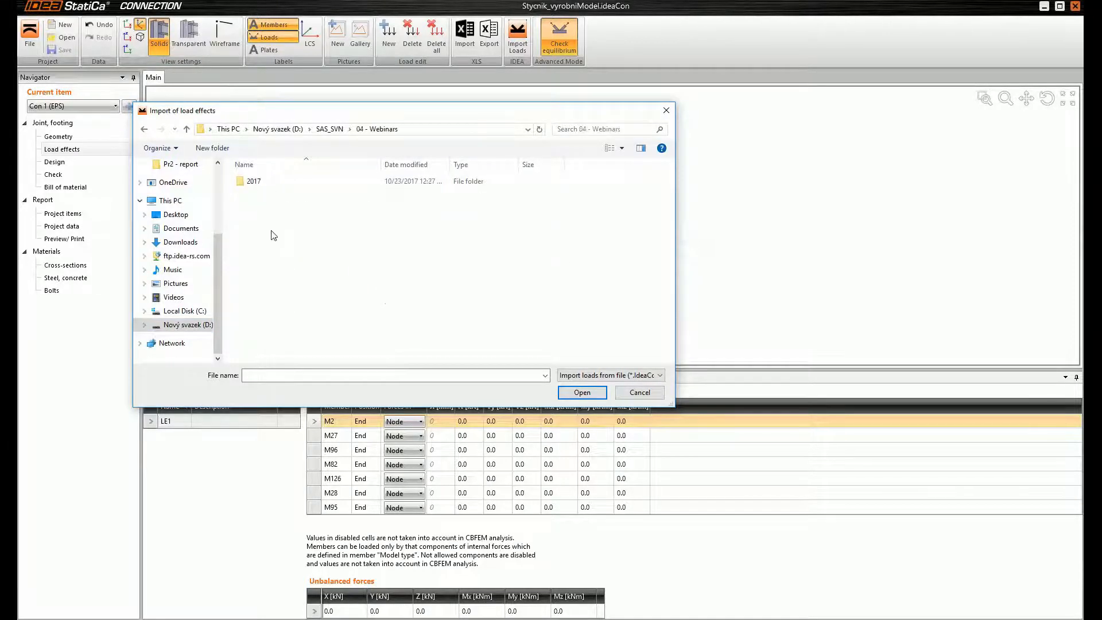
double_click(252, 182)
scroll(281, 293, down, 5)
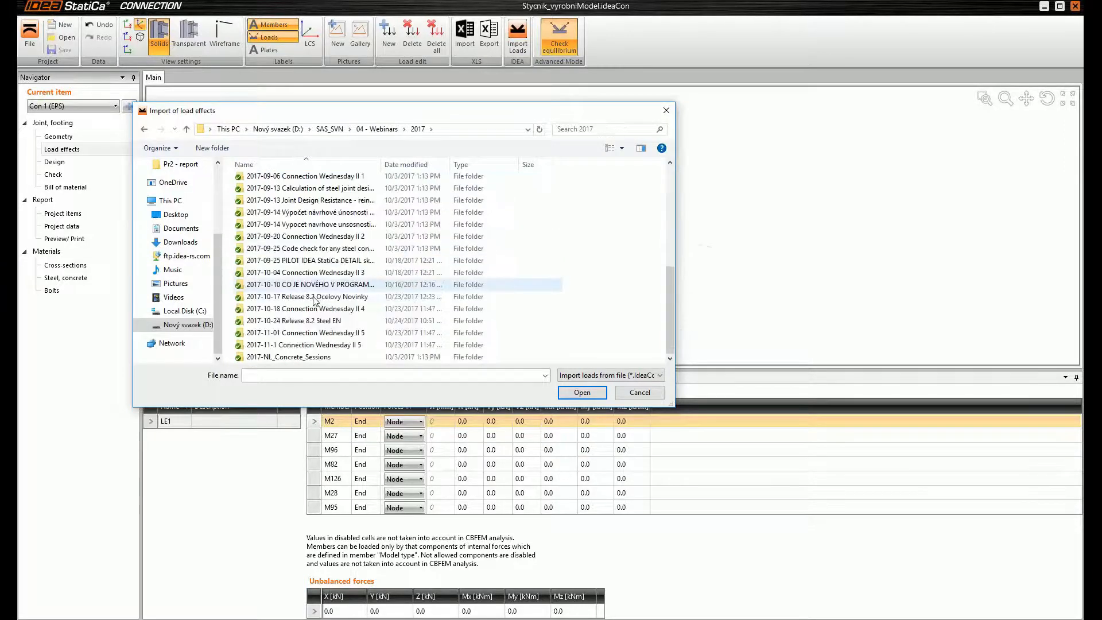
double_click(319, 325)
double_click(275, 183)
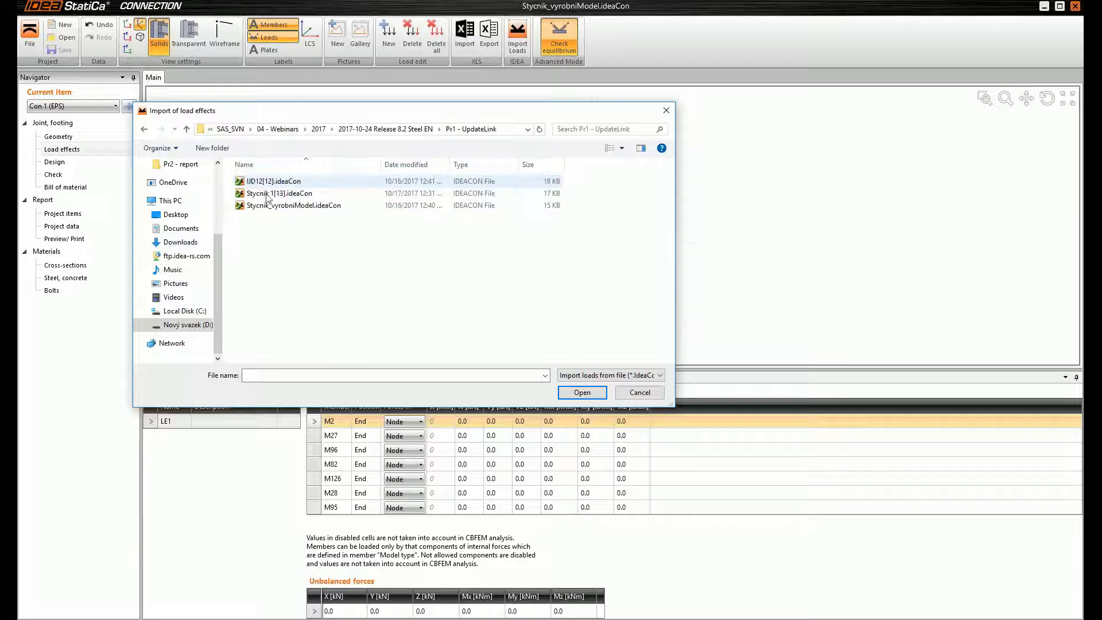
double_click(273, 181)
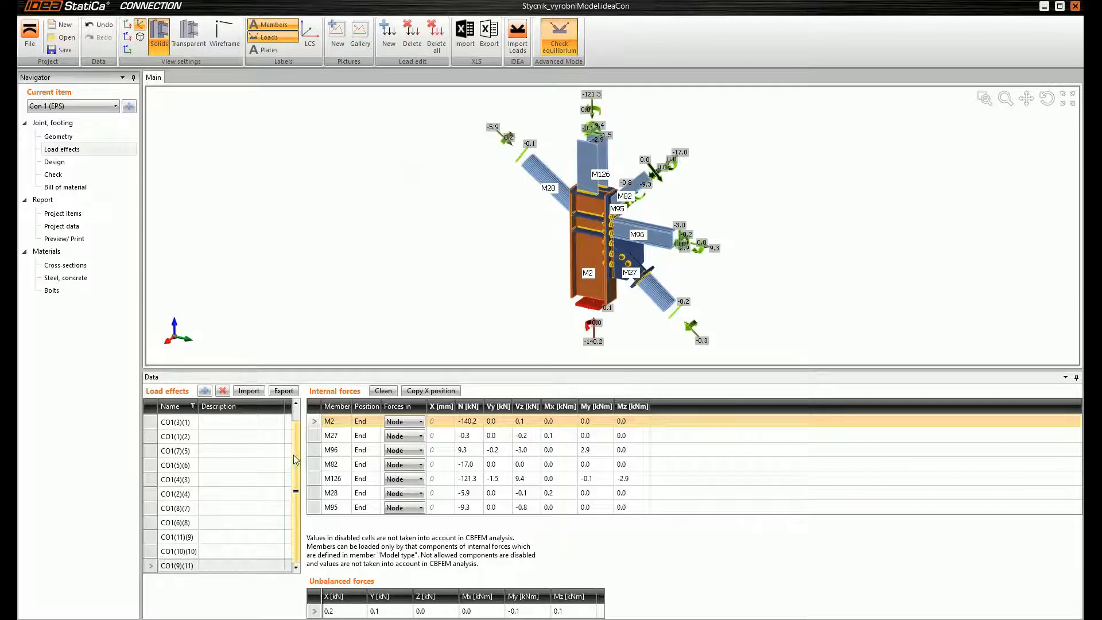
- Review the imported load effects list and the internal forces of CO1(8)(7) on the joint
drag(298, 451, 296, 434)
click(153, 522)
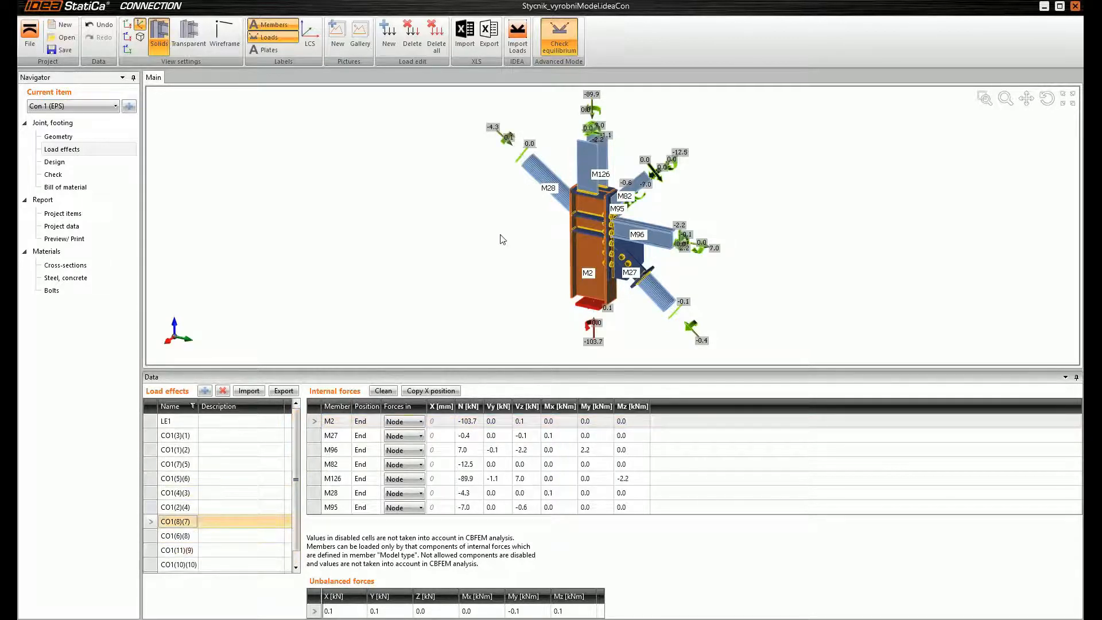
scroll(504, 235, down, 3)
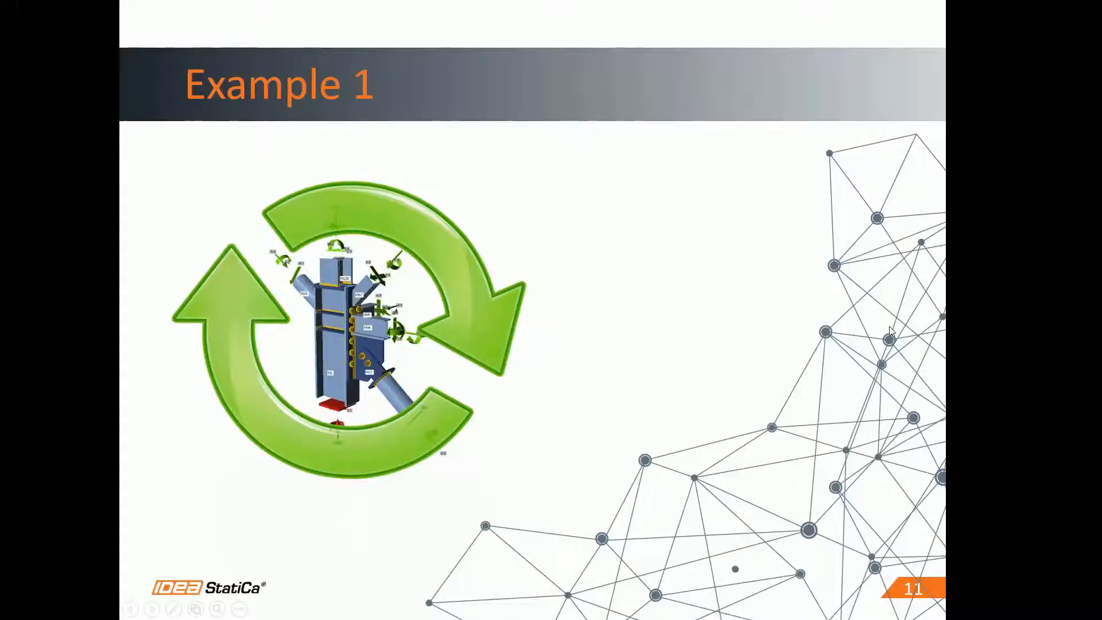
click(889, 326)
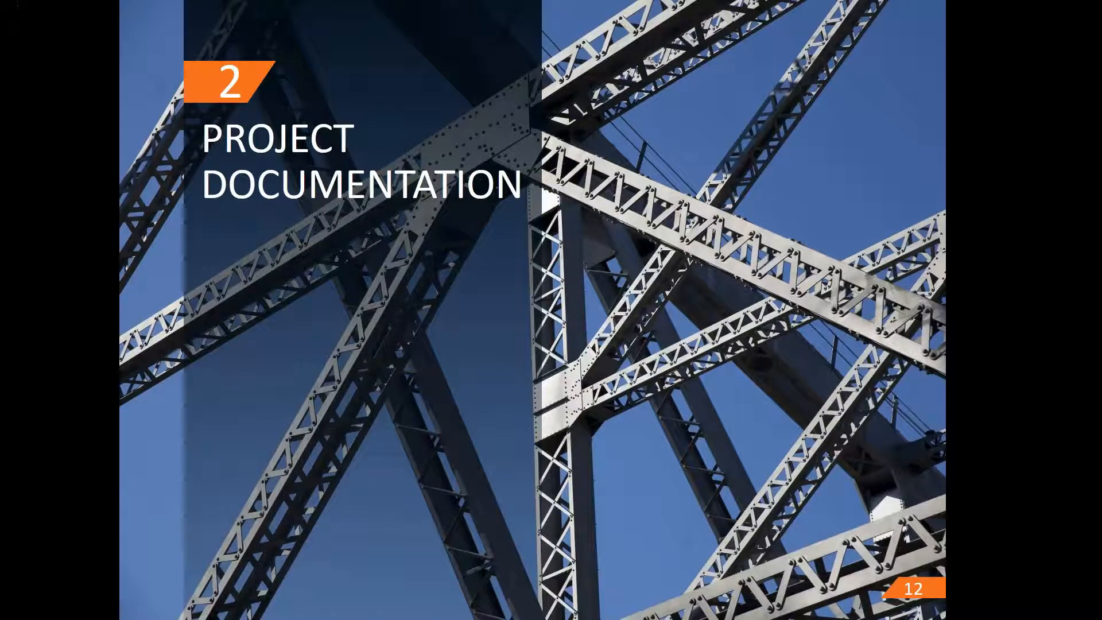
key(Right)
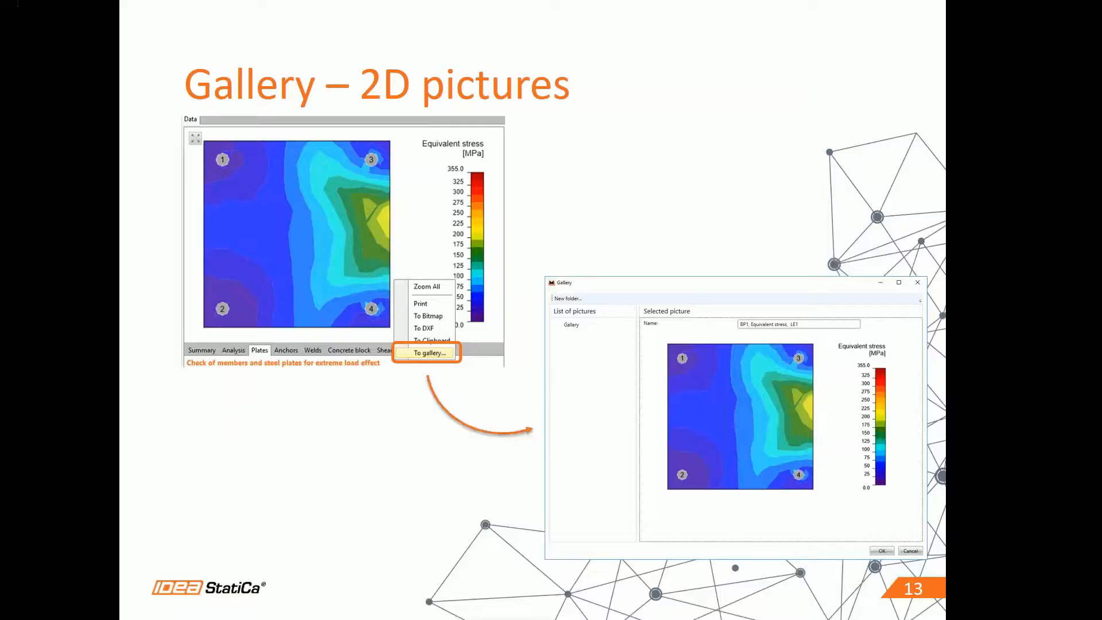
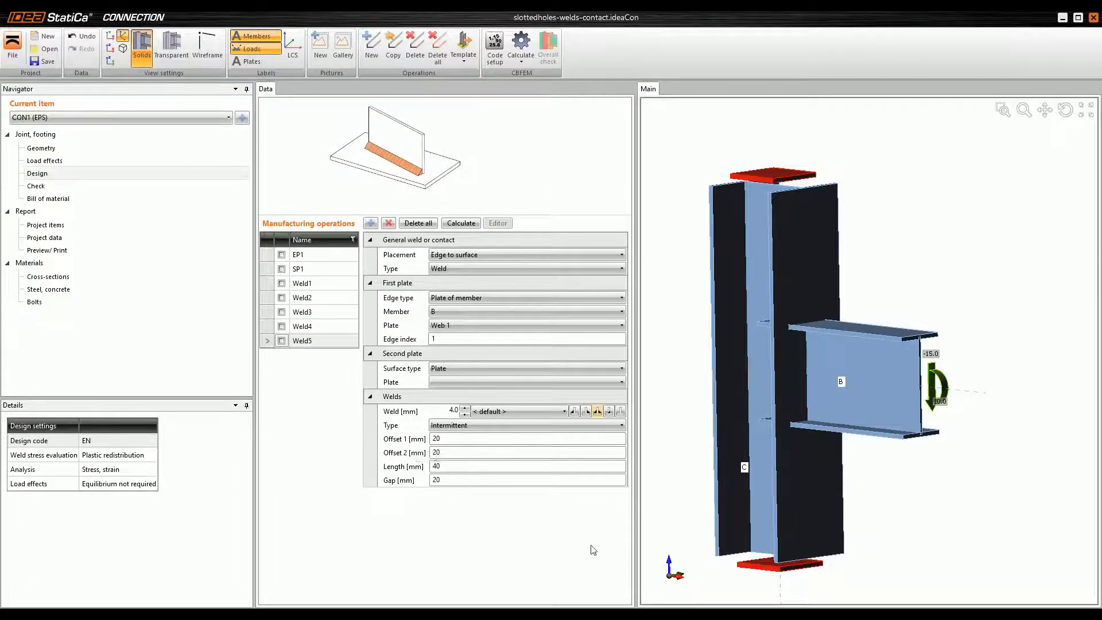
- Enable the EP1 end plate operation connecting beam B to column C and examine its bolts up close
click(305, 257)
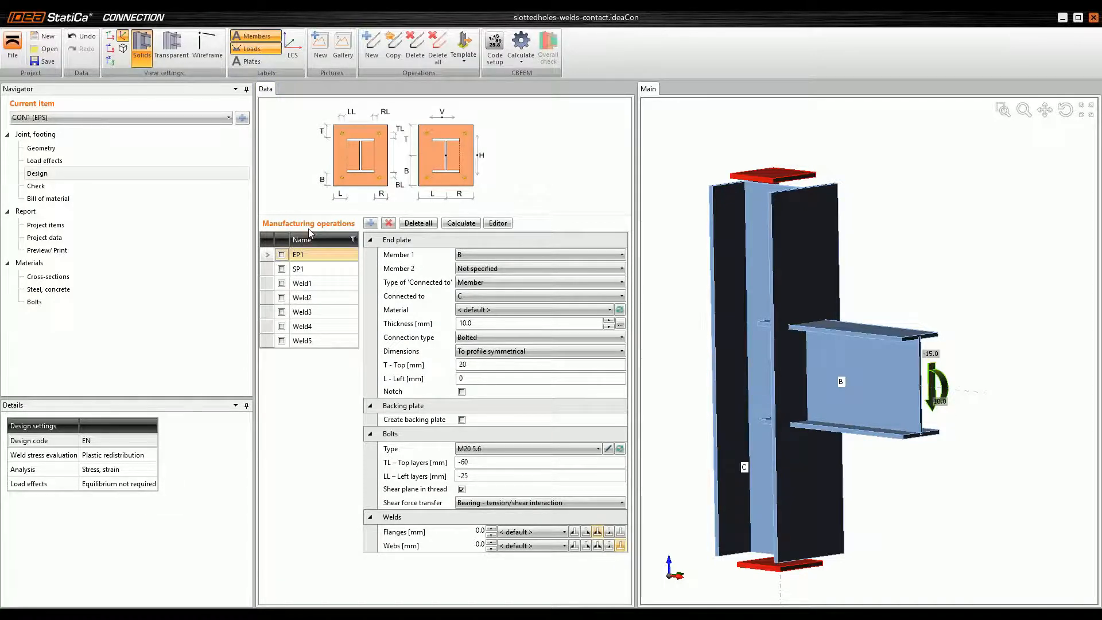
click(282, 255)
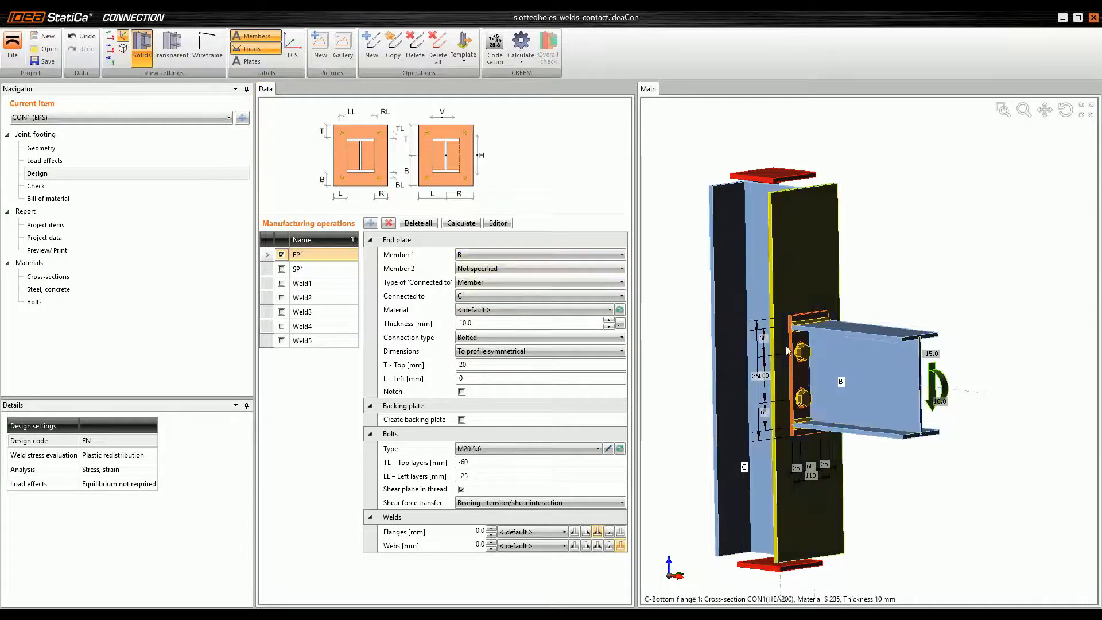
scroll(802, 359, up, 5)
right_drag(802, 360, 807, 376)
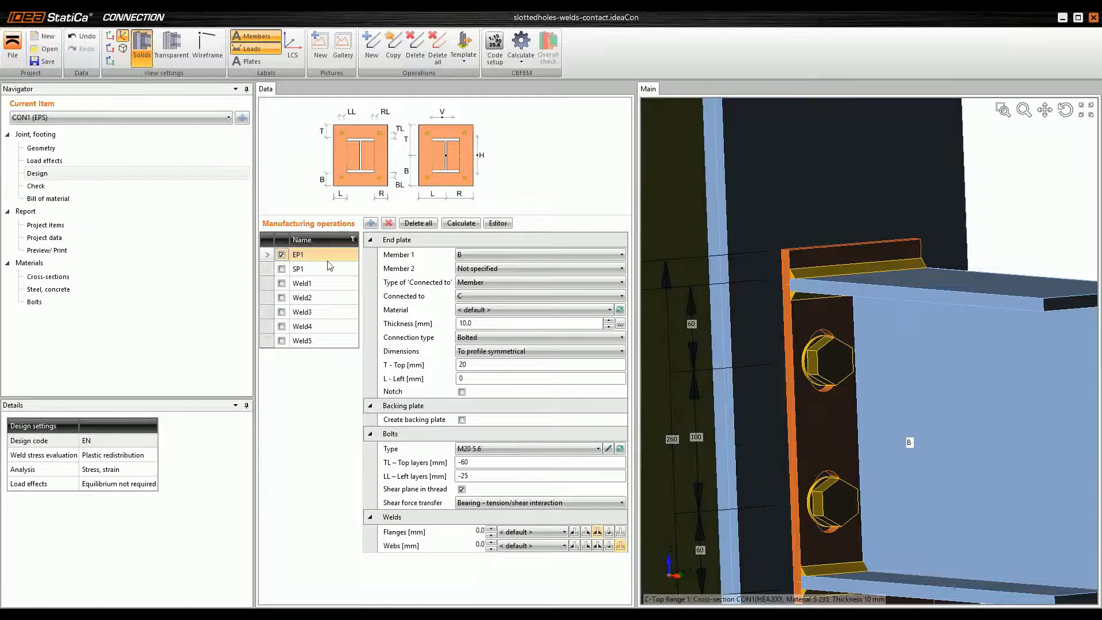
- Open the EP1 end plate for editing and make bolt holes 1 and 2 round
click(509, 224)
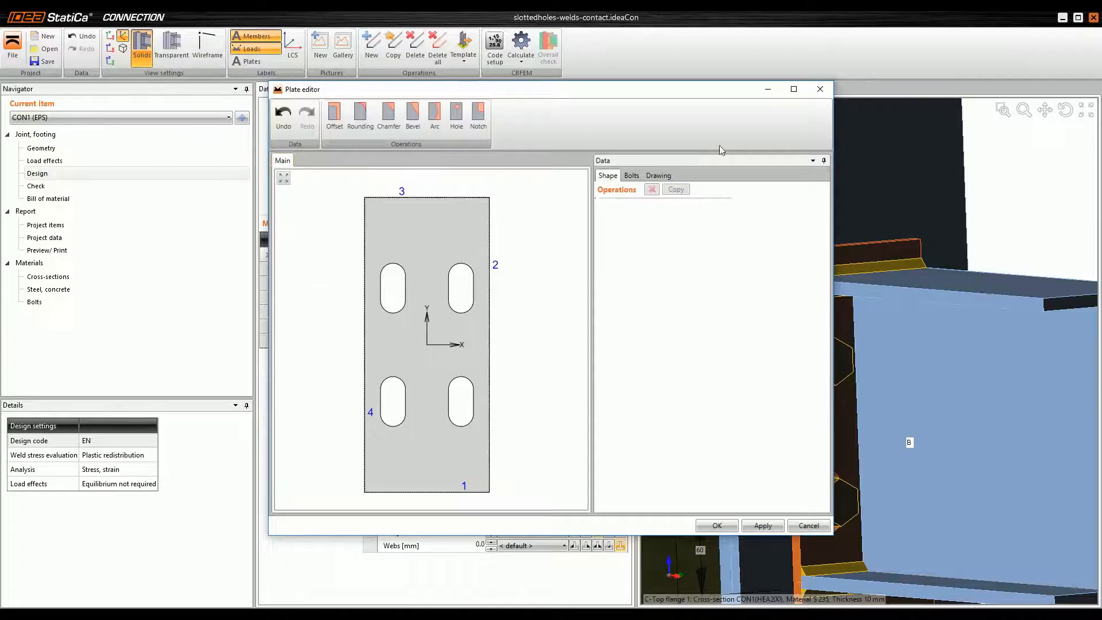
click(631, 176)
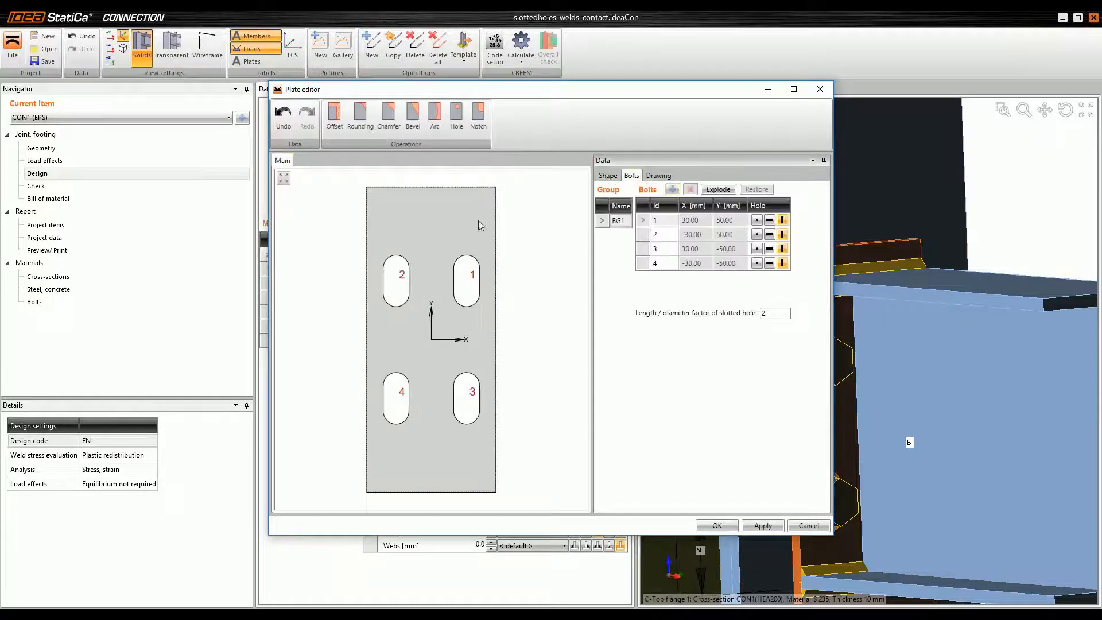
click(757, 221)
click(757, 234)
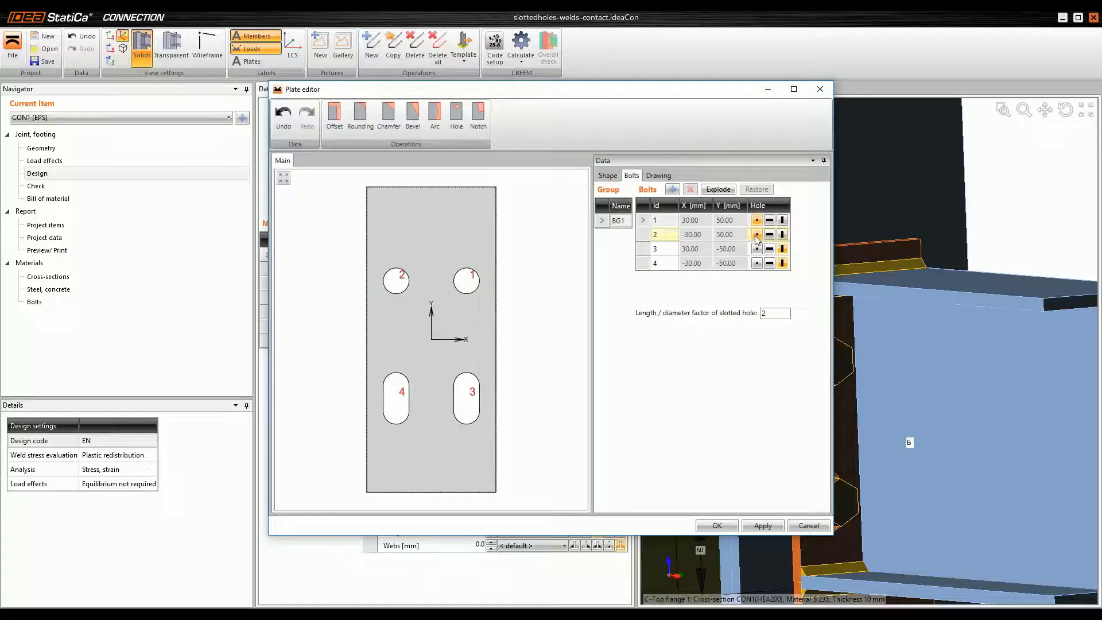
- Make bolt holes 1 and 2 horizontal slots and try slotted-hole length/diameter factors of 1.01 and 1.5
click(769, 220)
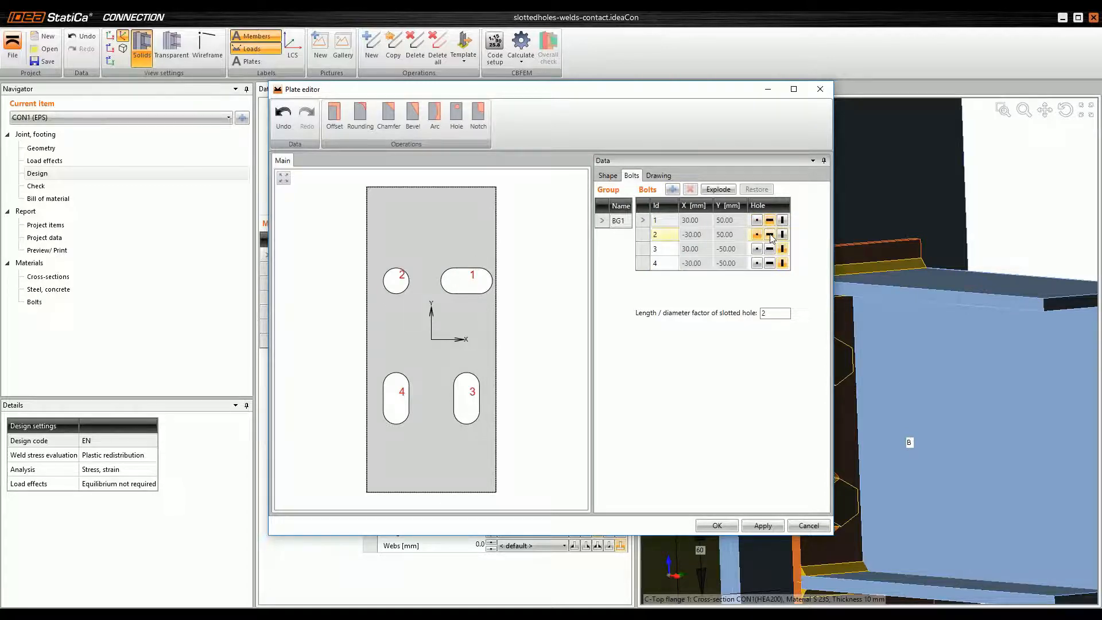
click(770, 235)
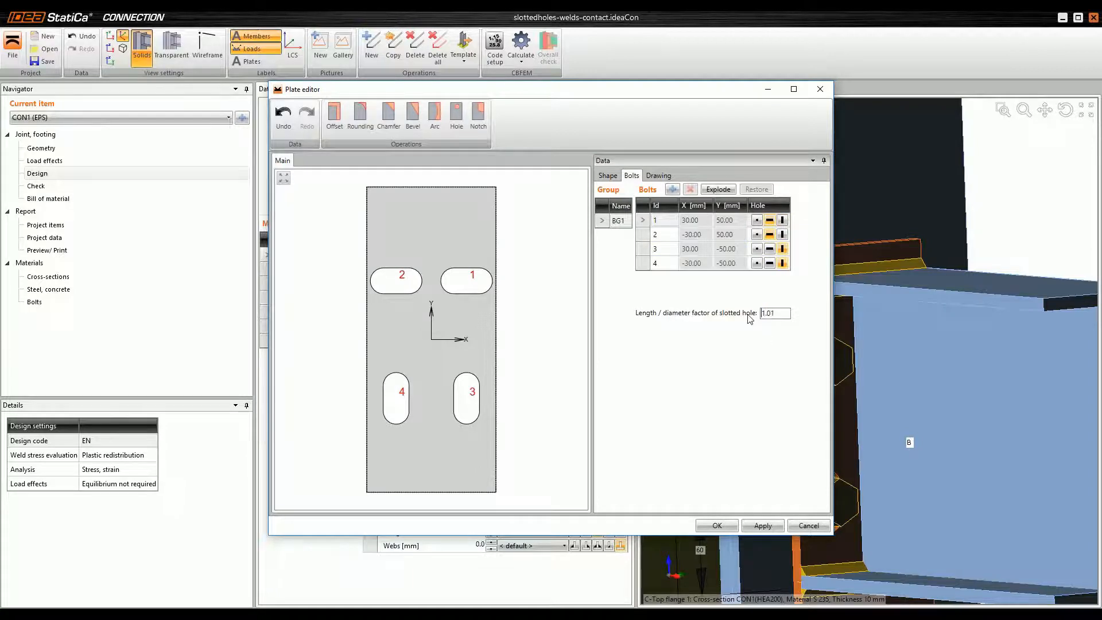
text(.01)
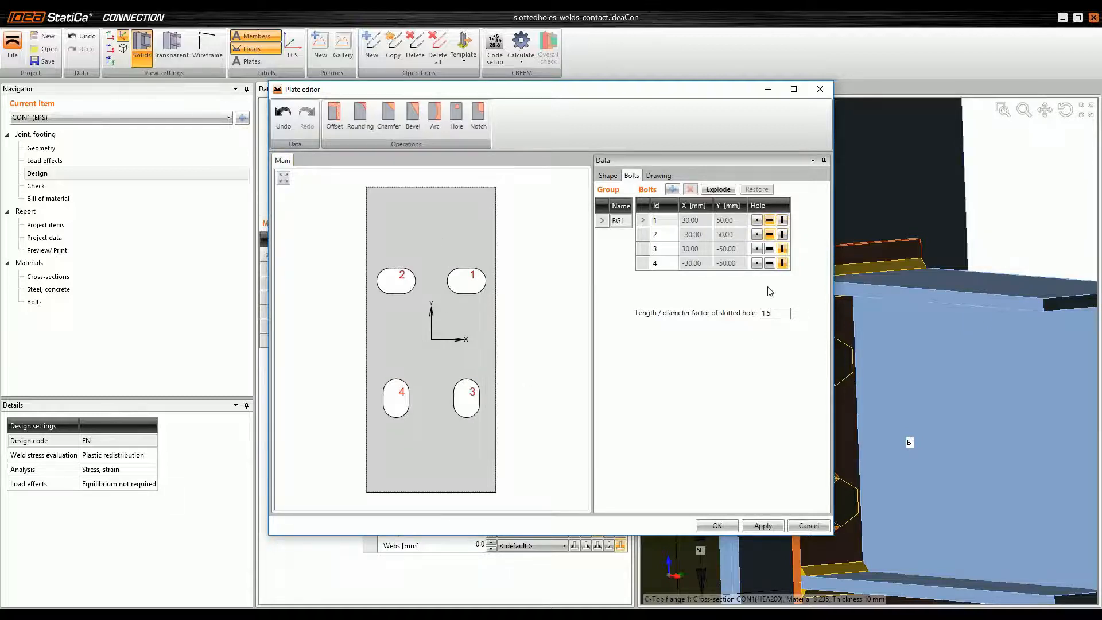
- Set bolt holes 1 and 2 to vertical slots with a length/diameter factor of 2 and accept the plate edits
click(782, 220)
click(782, 234)
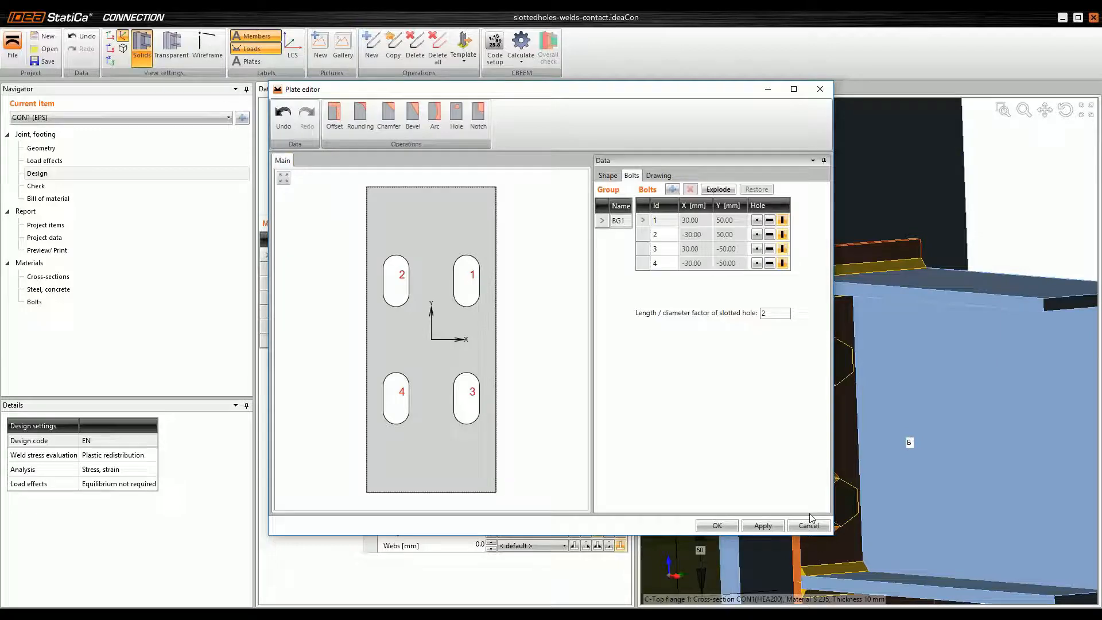
click(762, 526)
click(717, 526)
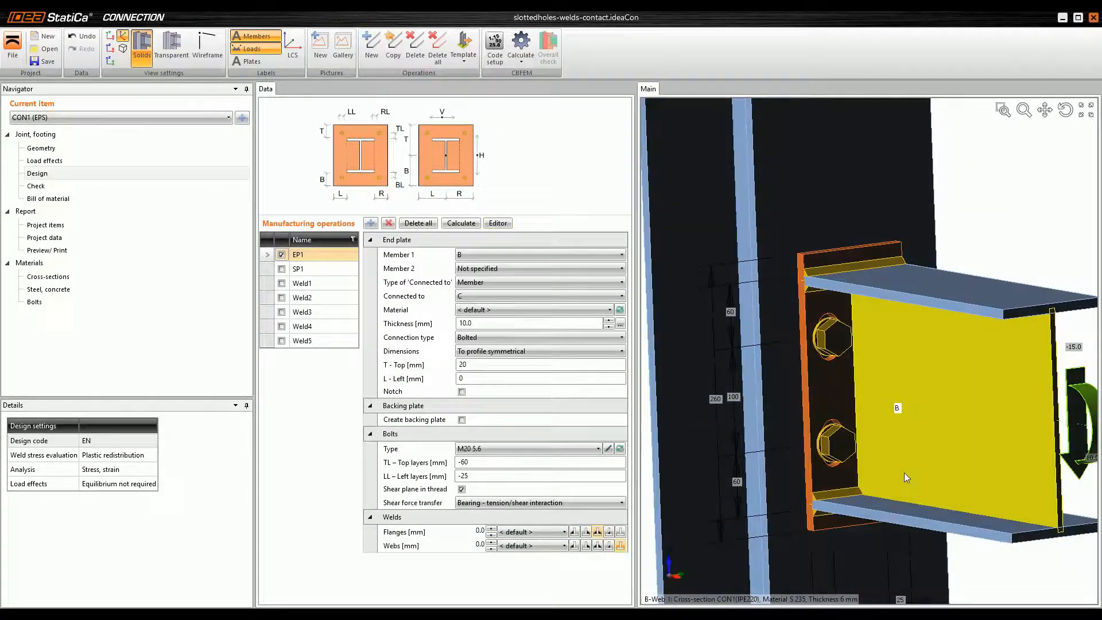
- Enable the SP1 stiffening plate on the column flange directly below the end plate
click(266, 273)
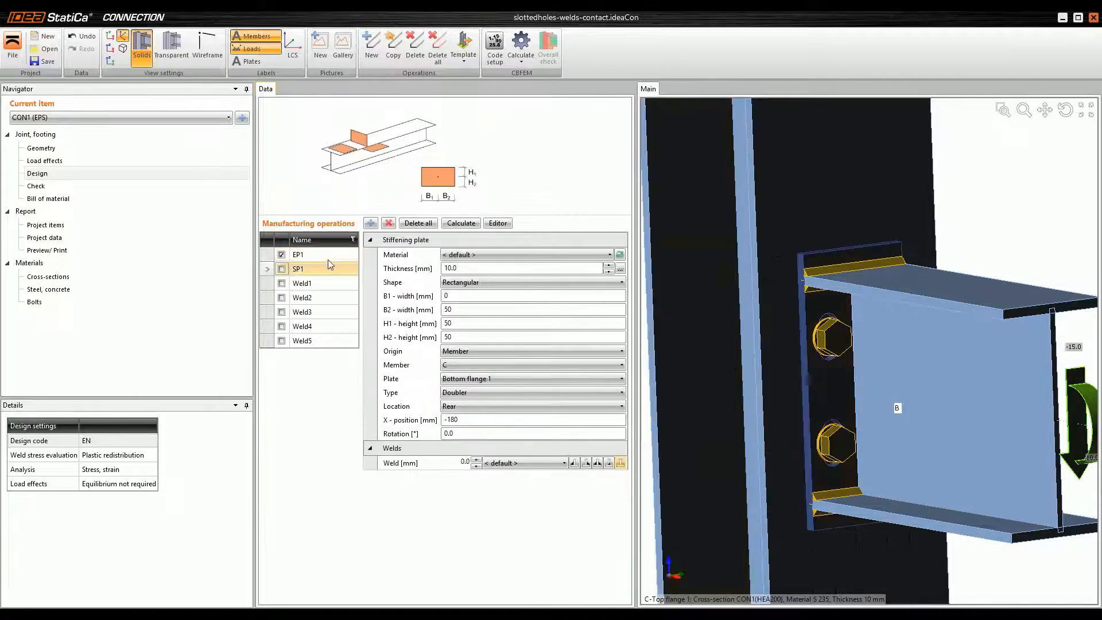
click(281, 269)
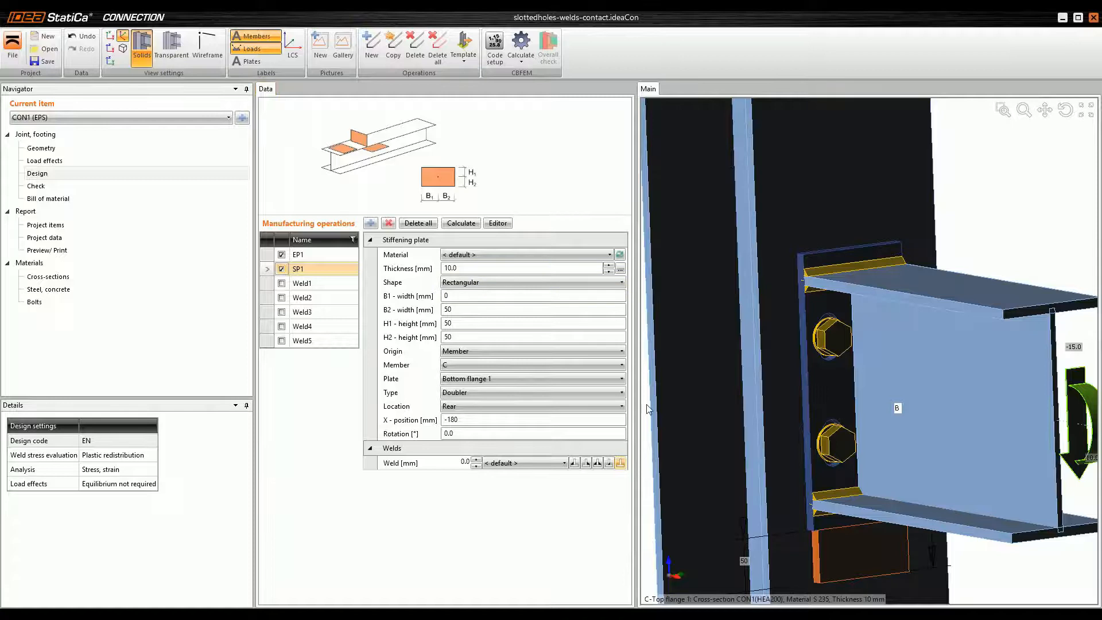
scroll(647, 404, down, 1)
scroll(759, 491, up, 2)
middle_drag(774, 484, 768, 425)
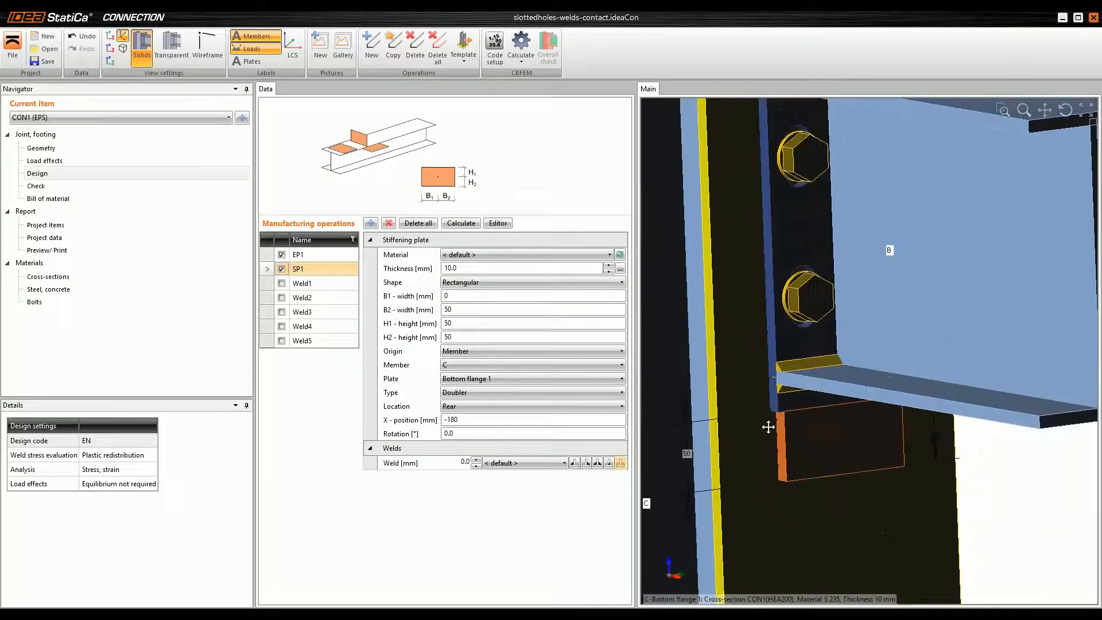
right_drag(803, 449, 804, 422)
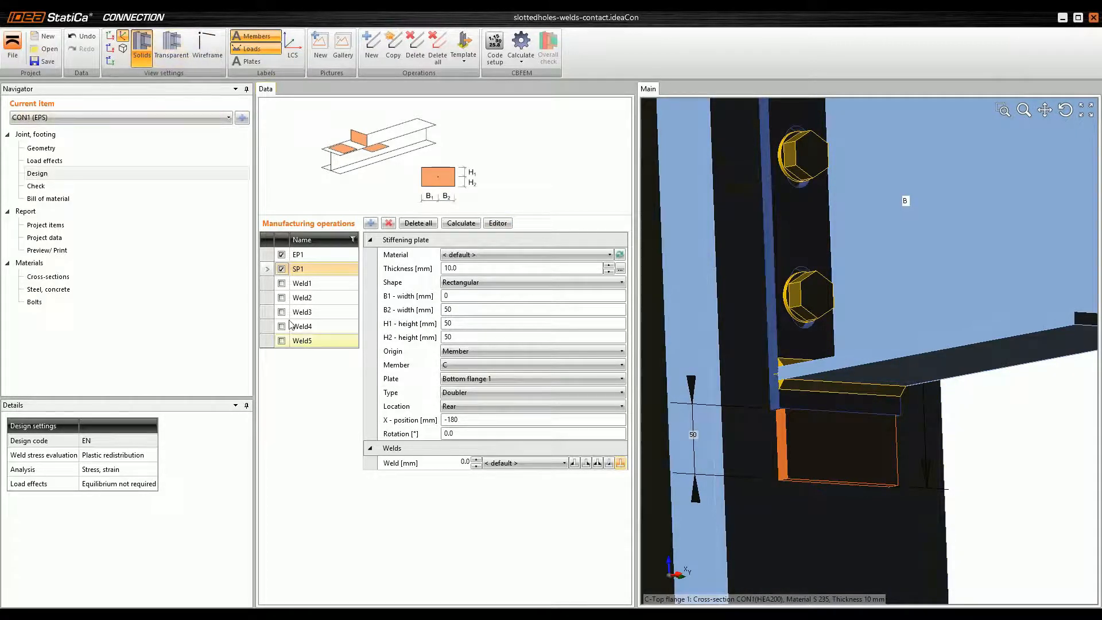
- Enable Weld1, the edge-to-edge contact between EP1 and SP1, and inspect it in a transparent model display
click(263, 285)
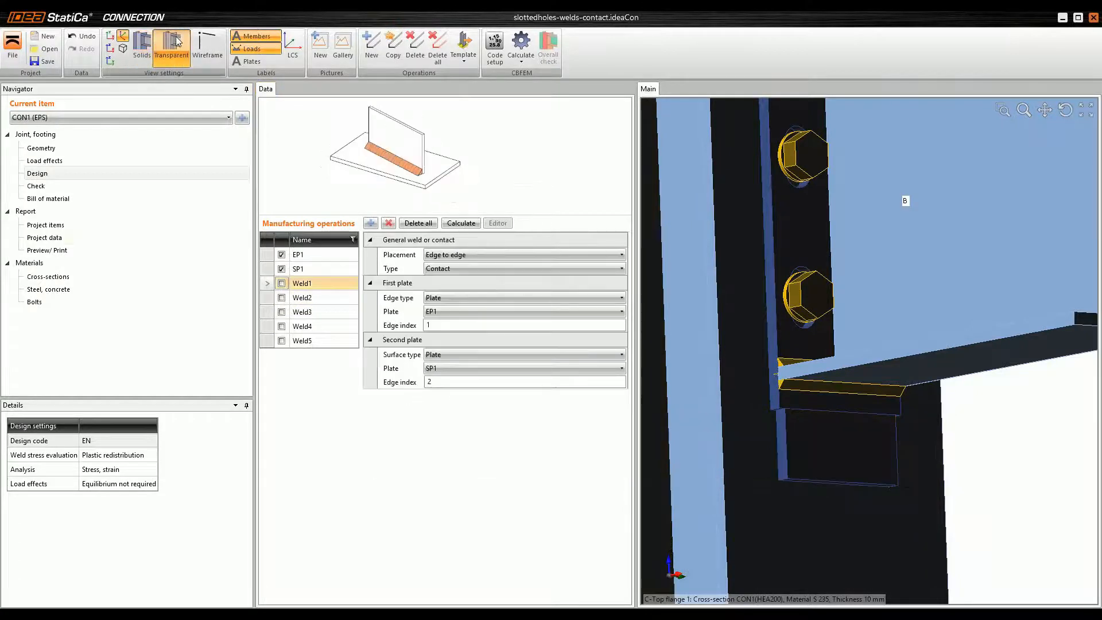
click(175, 41)
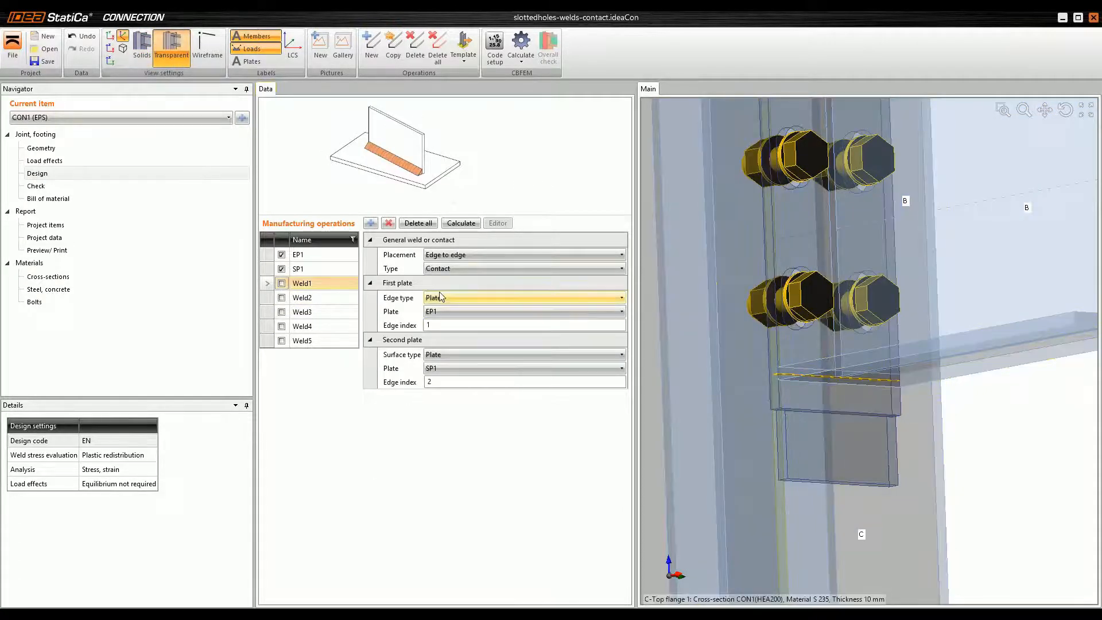
click(282, 283)
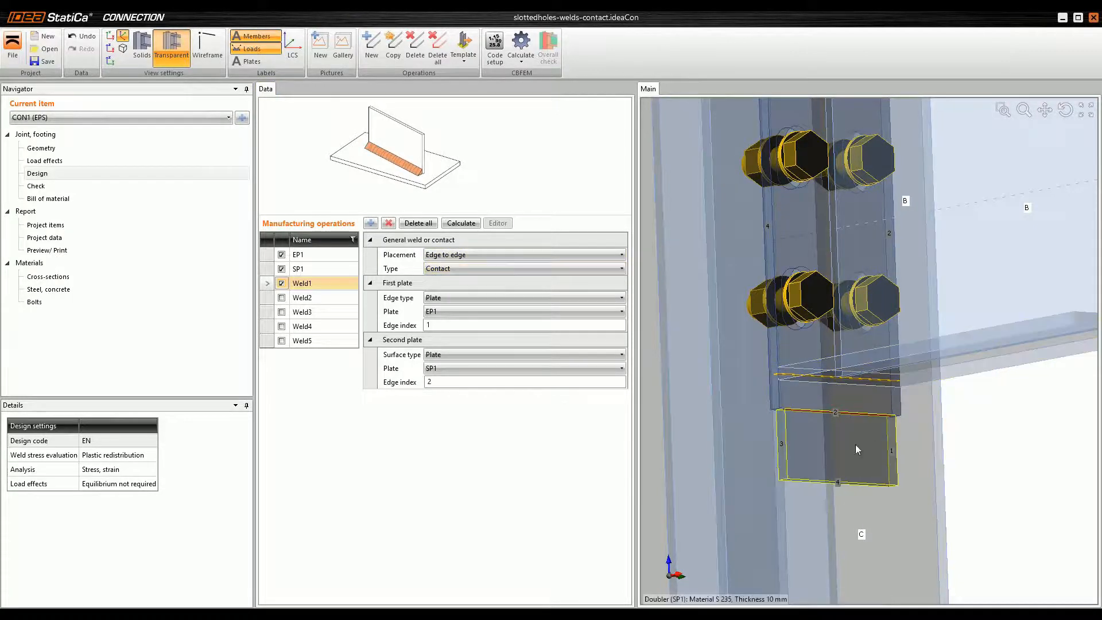
scroll(851, 433, up, 3)
middle_drag(850, 431, 843, 409)
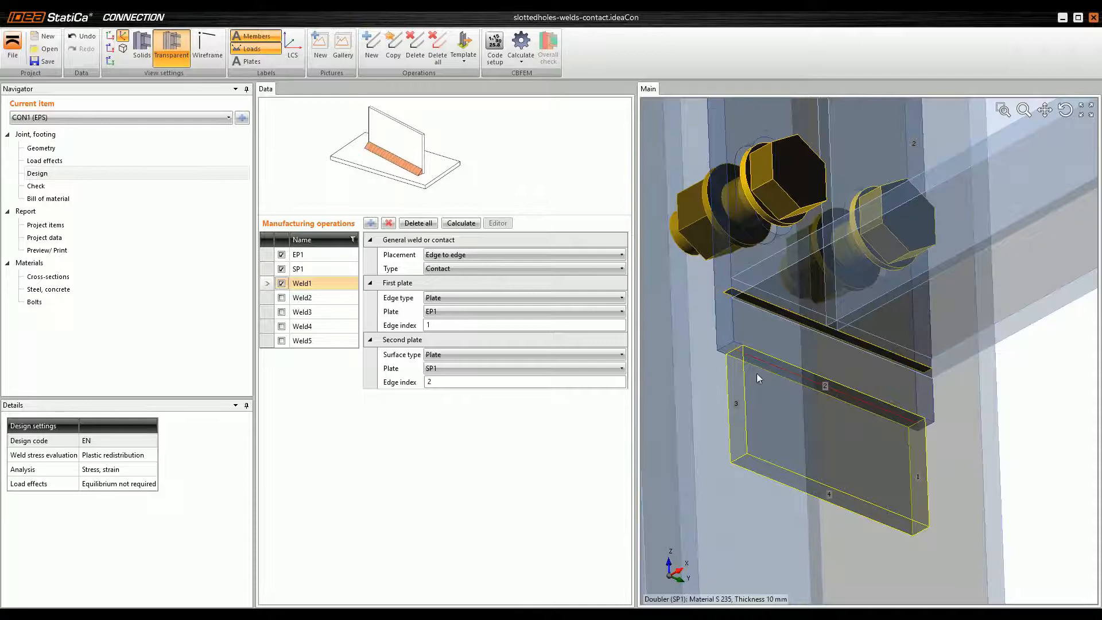
right_drag(818, 351, 812, 359)
- Enable Weld2, Weld3 and Weld4 around the SP1 plate and return the model to solid display
click(281, 297)
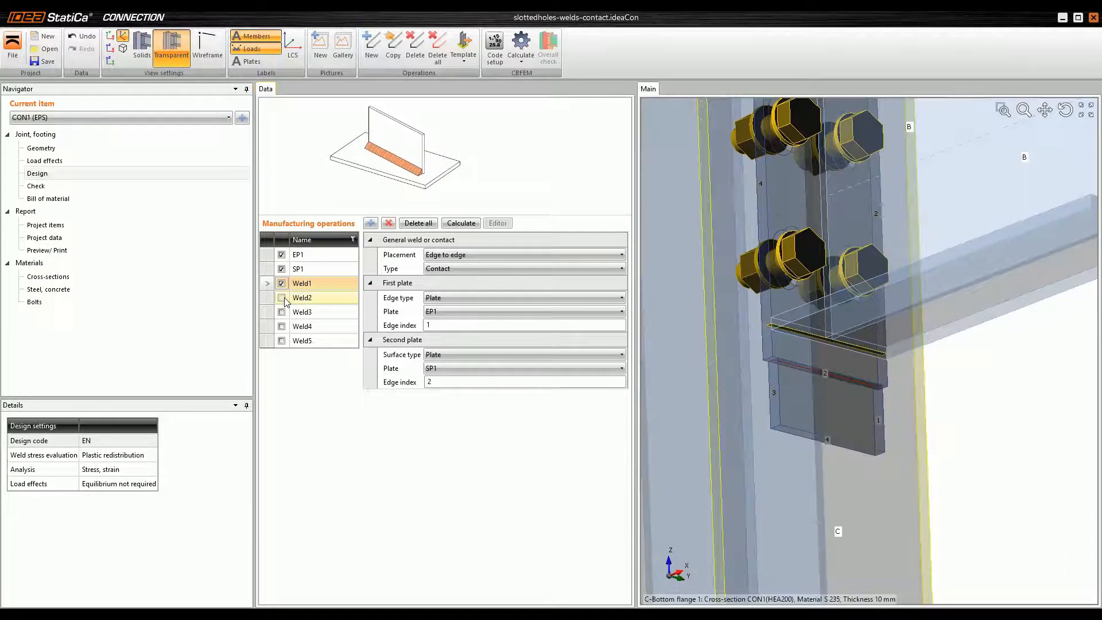
click(282, 312)
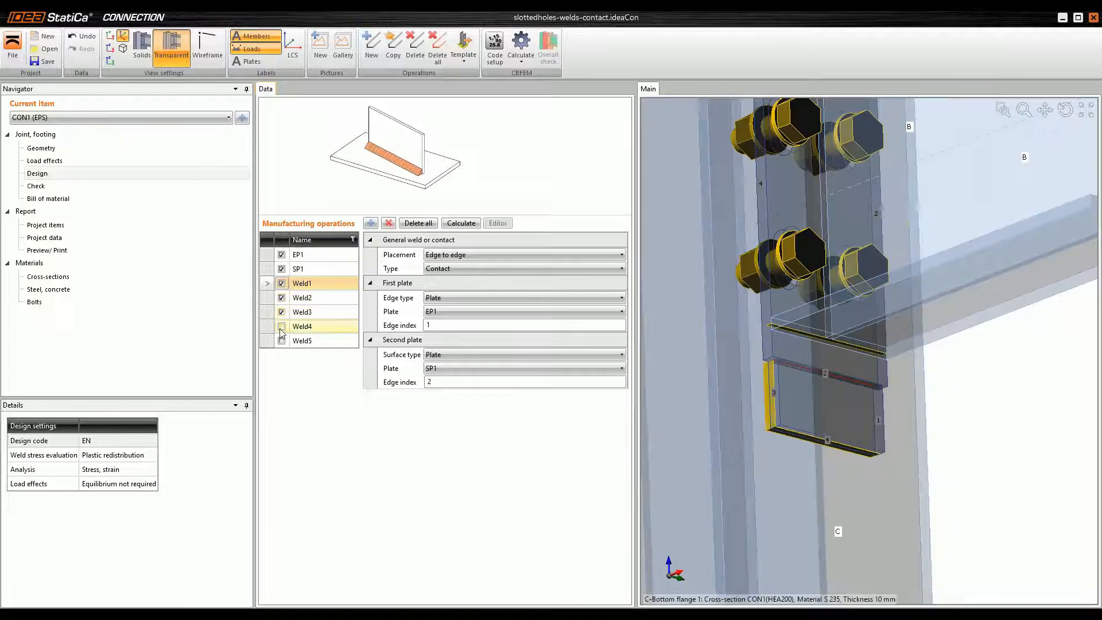
click(144, 48)
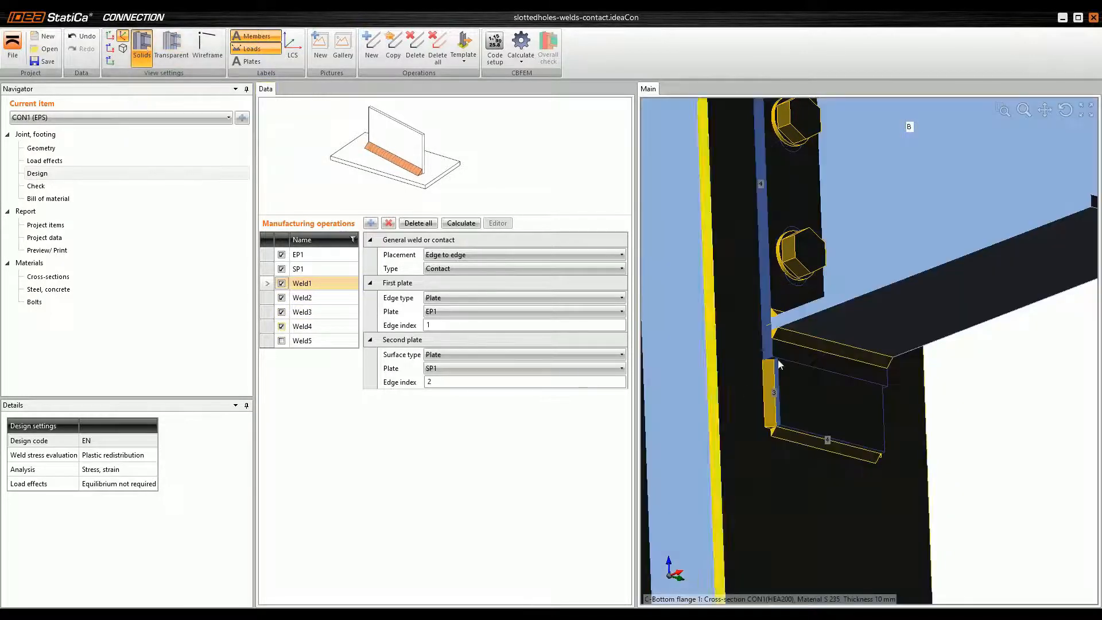
right_drag(914, 294, 935, 276)
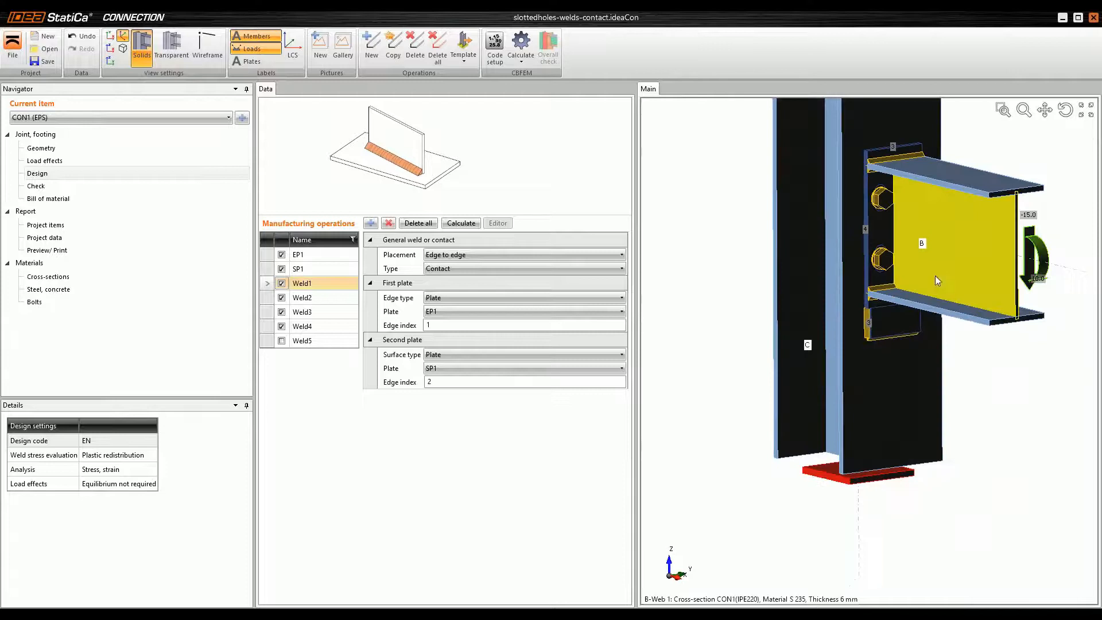
scroll(898, 185, up, 5)
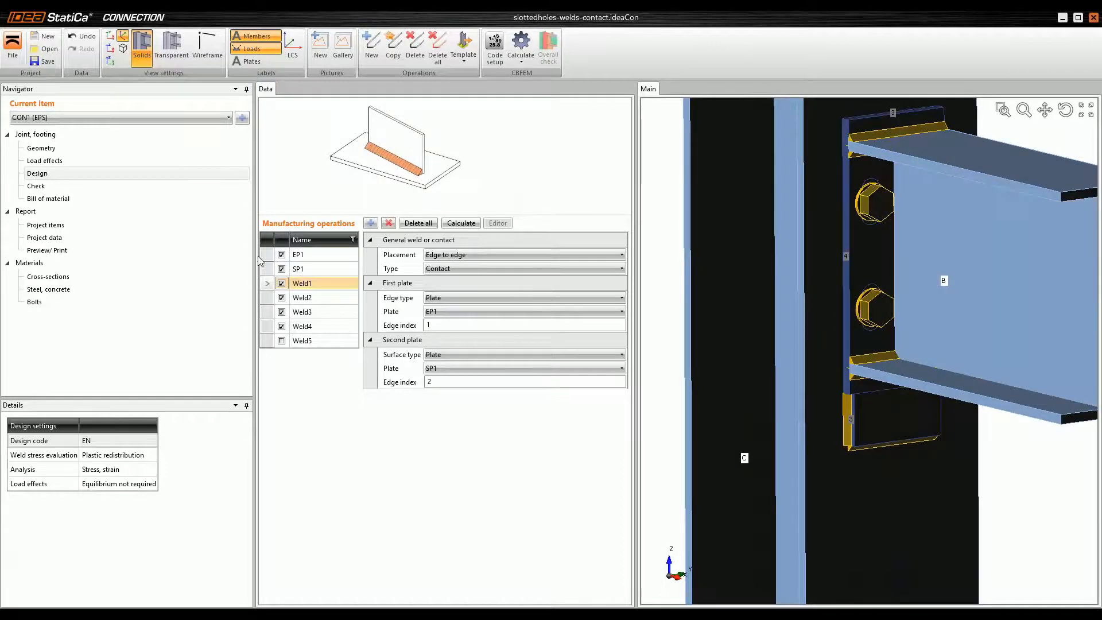
- Check the web weld setting of EP1 and enable Weld5 between the web of beam B and the end plate
click(266, 256)
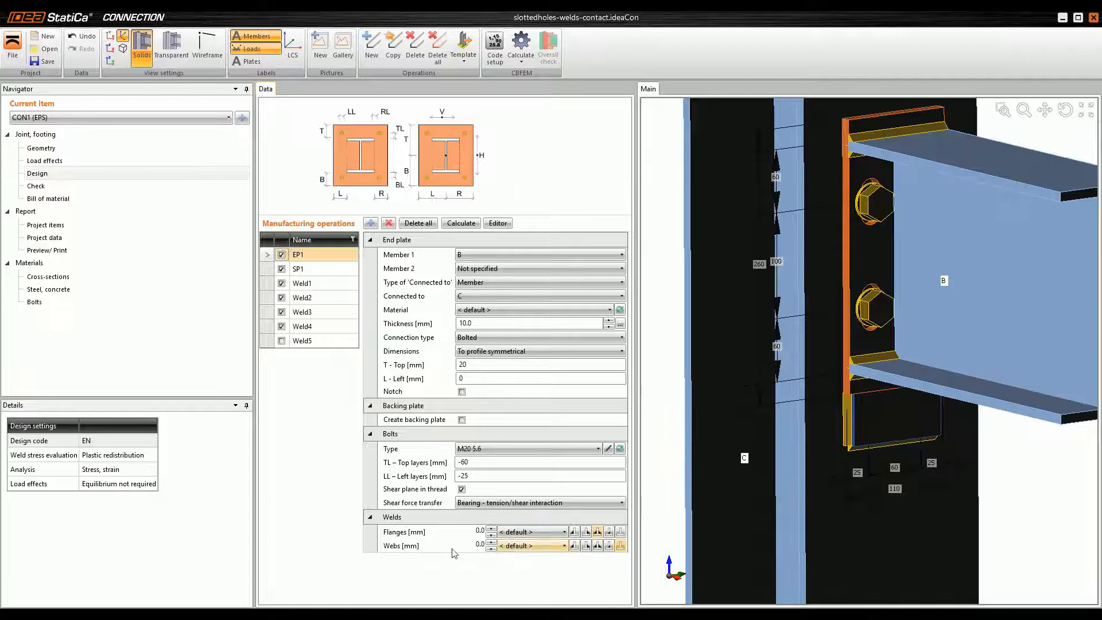
click(422, 546)
middle_drag(960, 287, 954, 261)
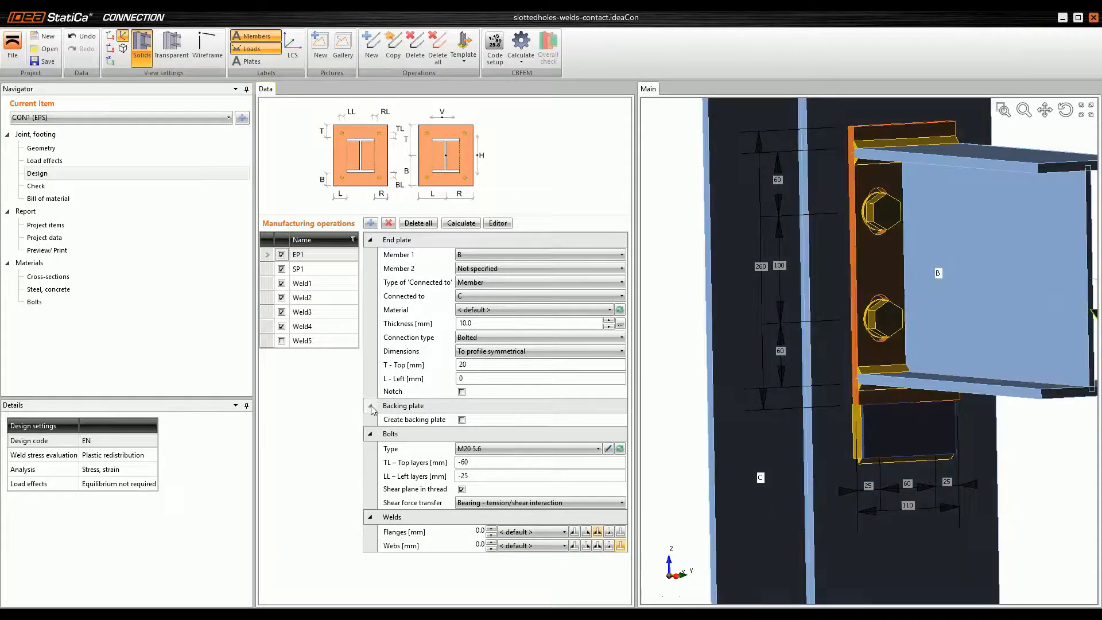
click(266, 340)
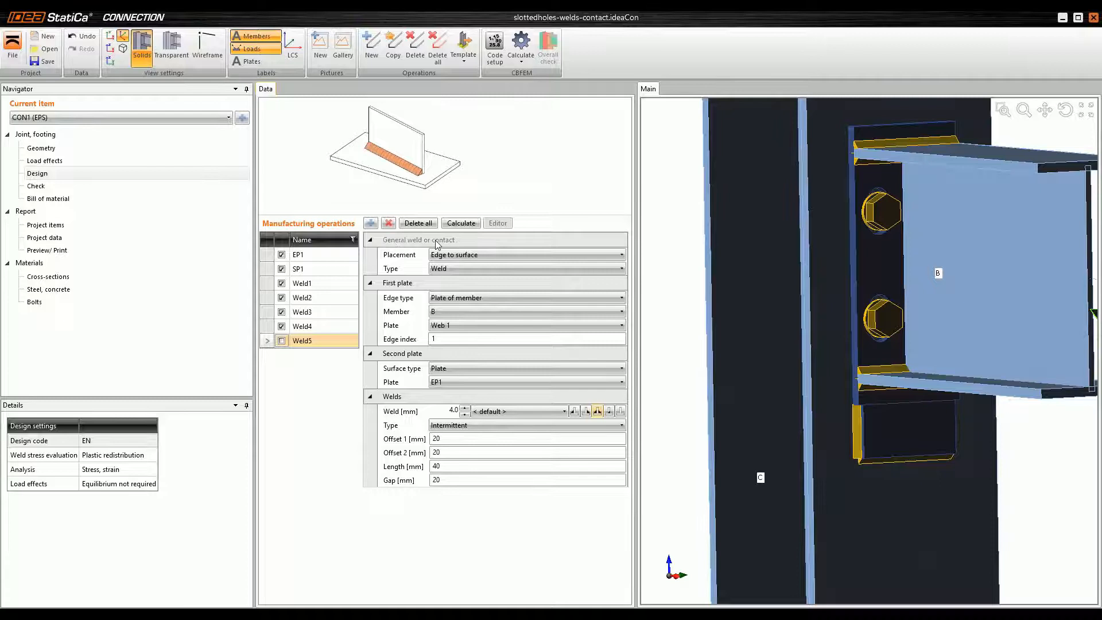
click(281, 341)
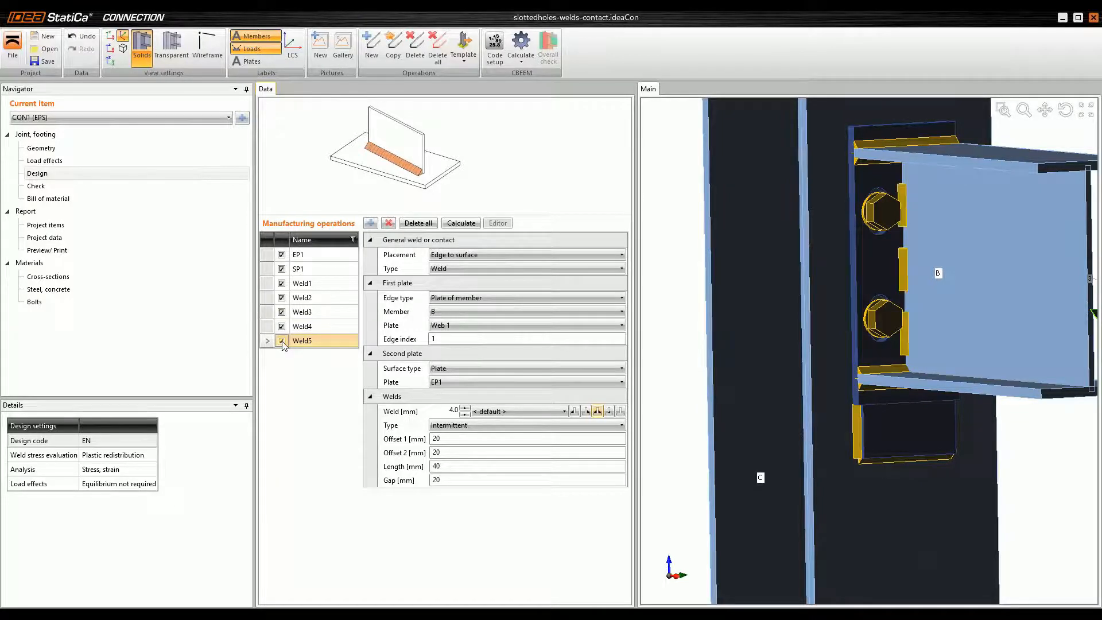
- Try the Continuous and Partial weld types for Weld5 and compare them on the beam web
click(443, 428)
click(457, 440)
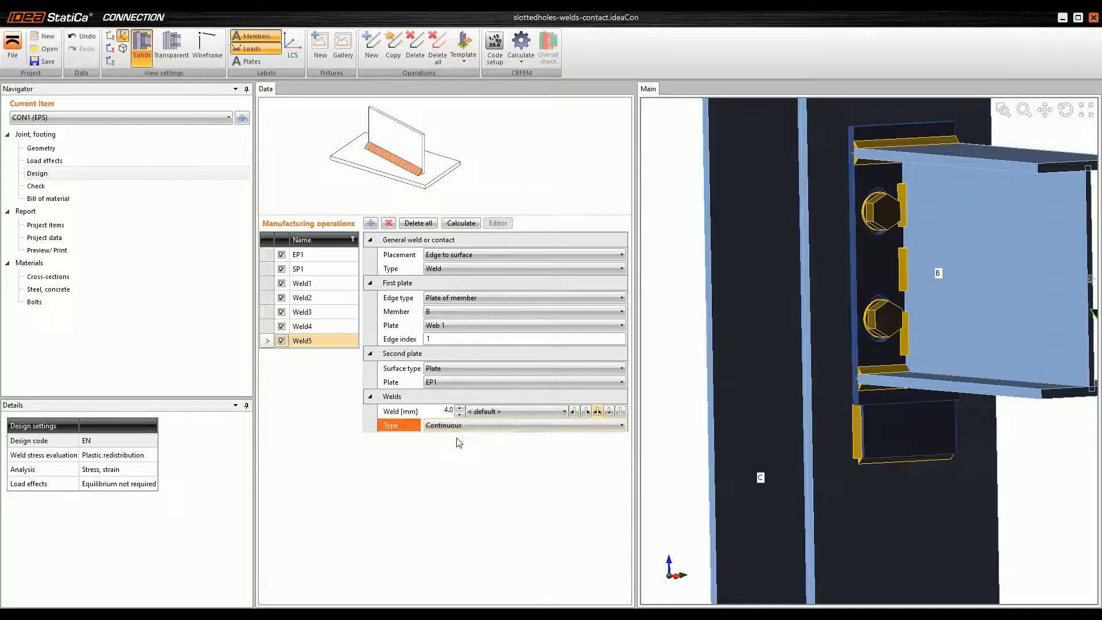
click(457, 427)
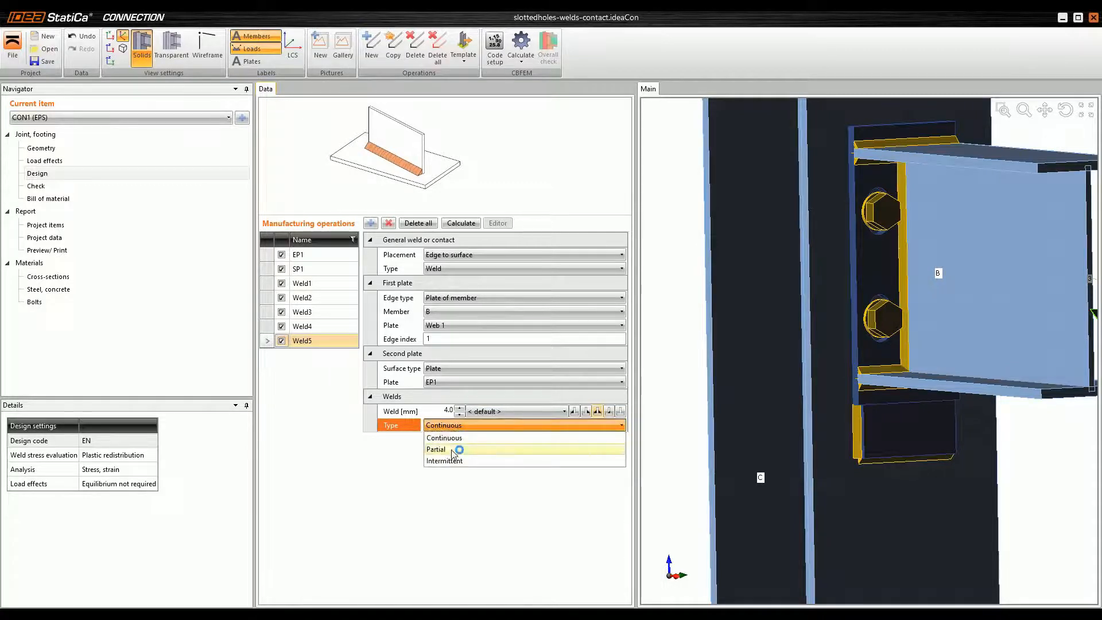
click(454, 449)
right_drag(956, 239, 957, 226)
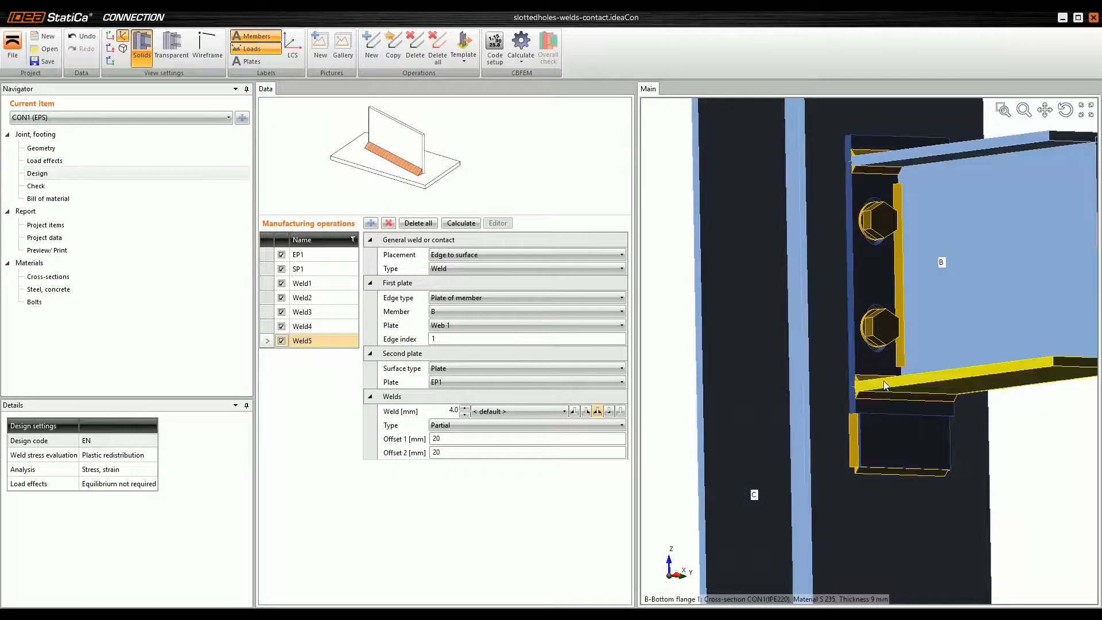
- Set Weld5 to the Intermittent type with a weld length of 30 mm
click(460, 425)
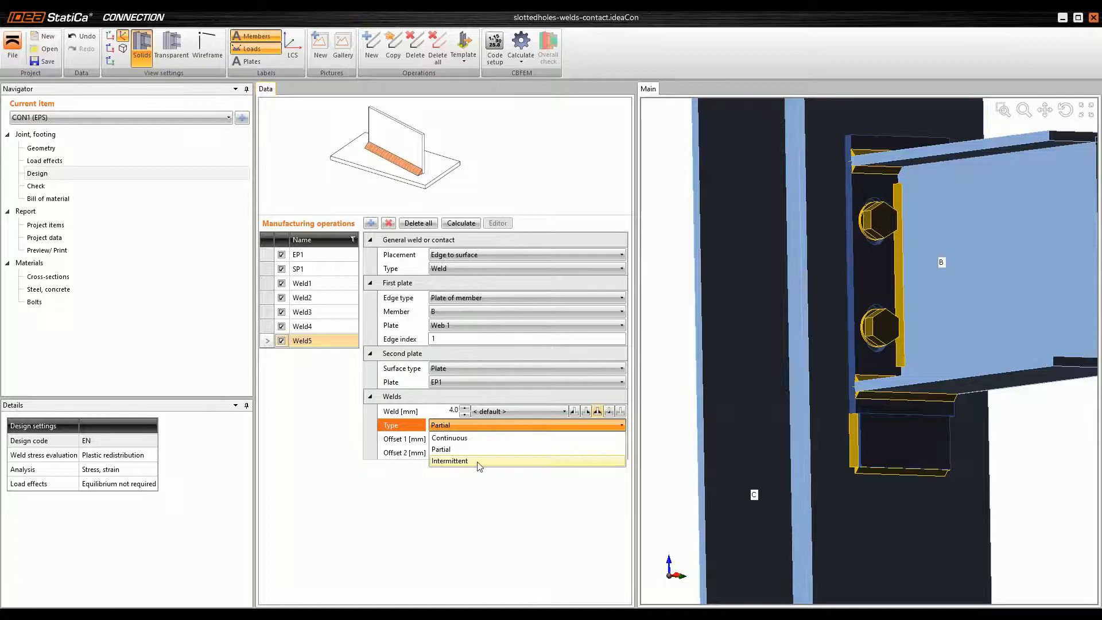
click(460, 460)
right_drag(977, 276, 981, 262)
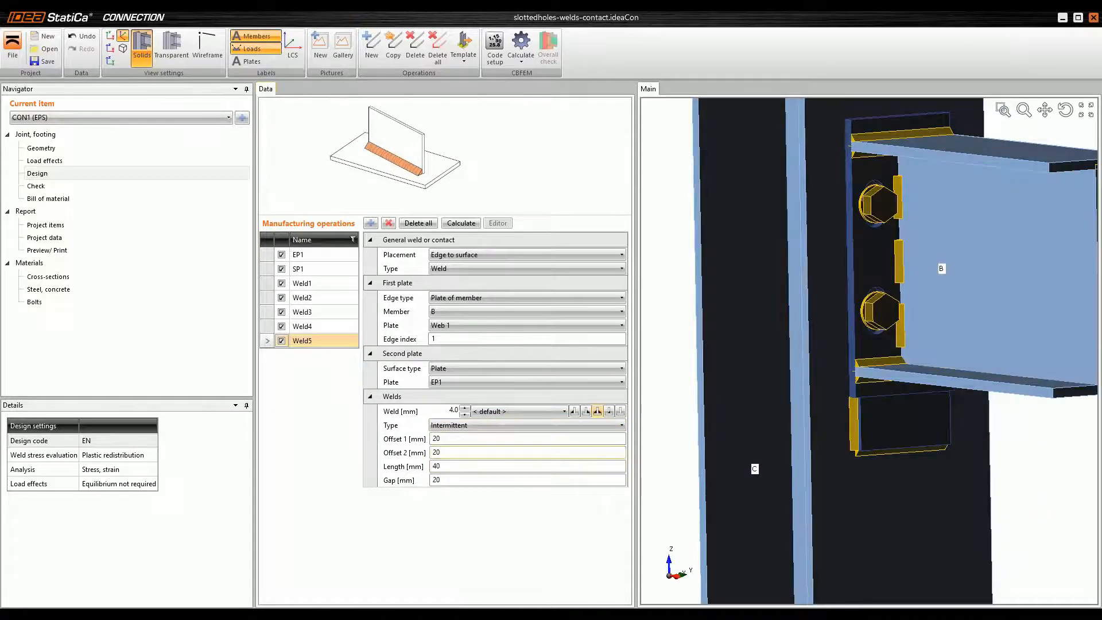
double_click(437, 466)
text(30)
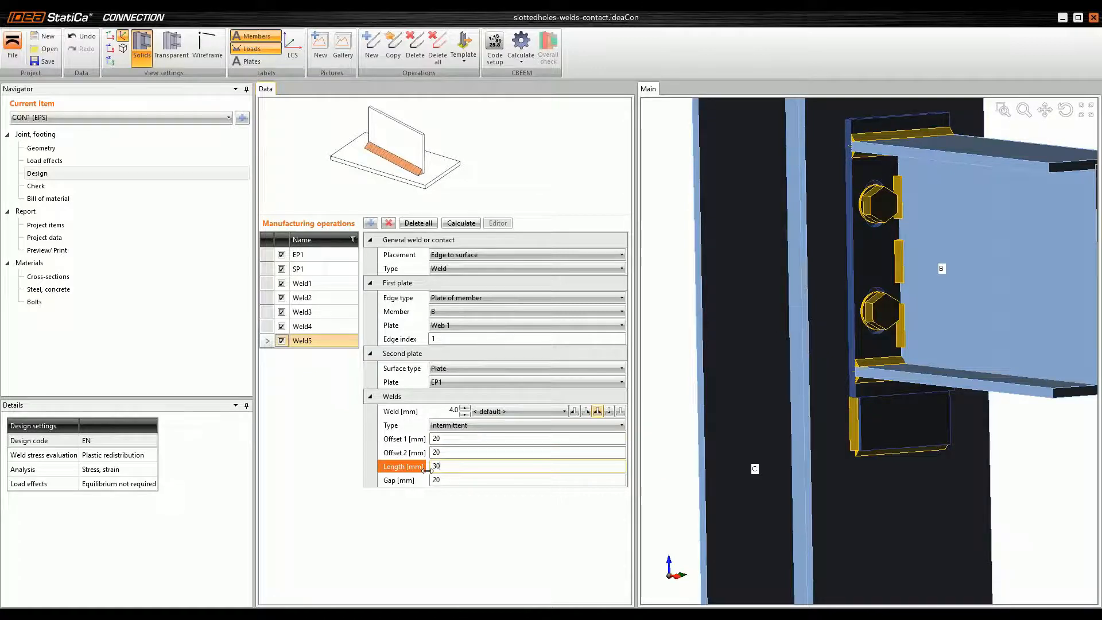
key(Tab)
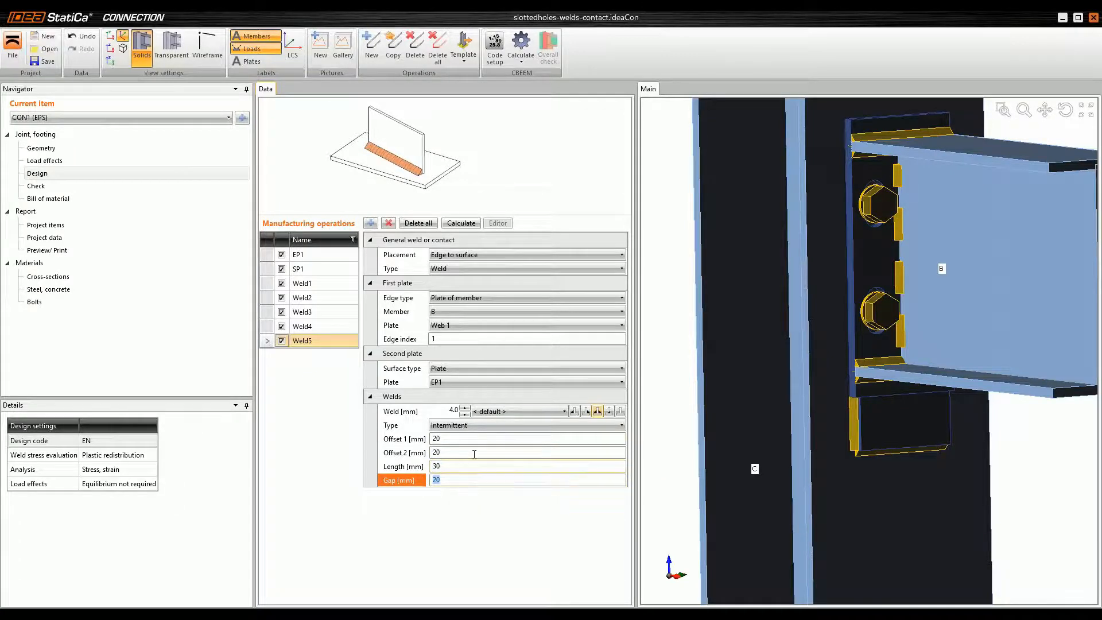
- Set the gap of the intermittent Weld5 to 10 mm and inspect the weld segments along the beam web
key(Tab)
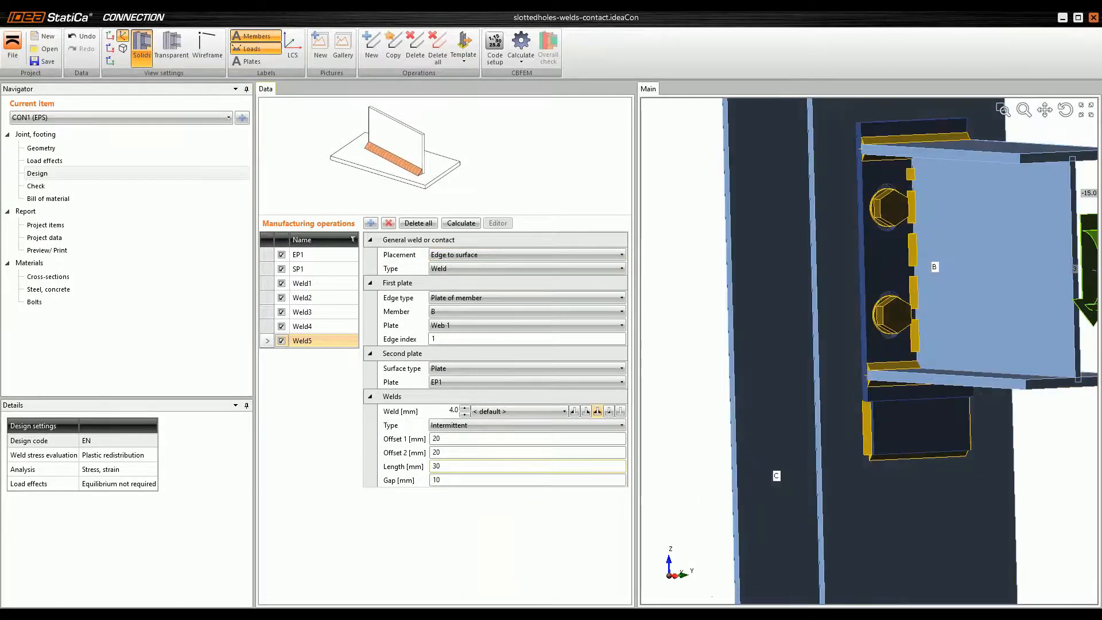
scroll(835, 216, down, 4)
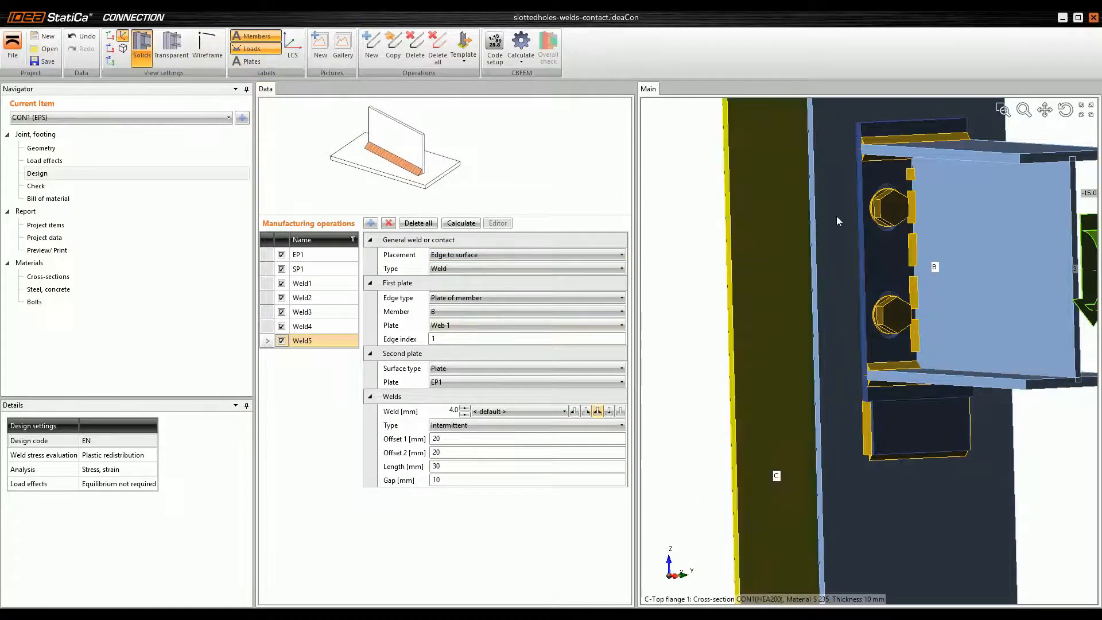
right_drag(869, 225, 924, 260)
scroll(924, 260, up, 3)
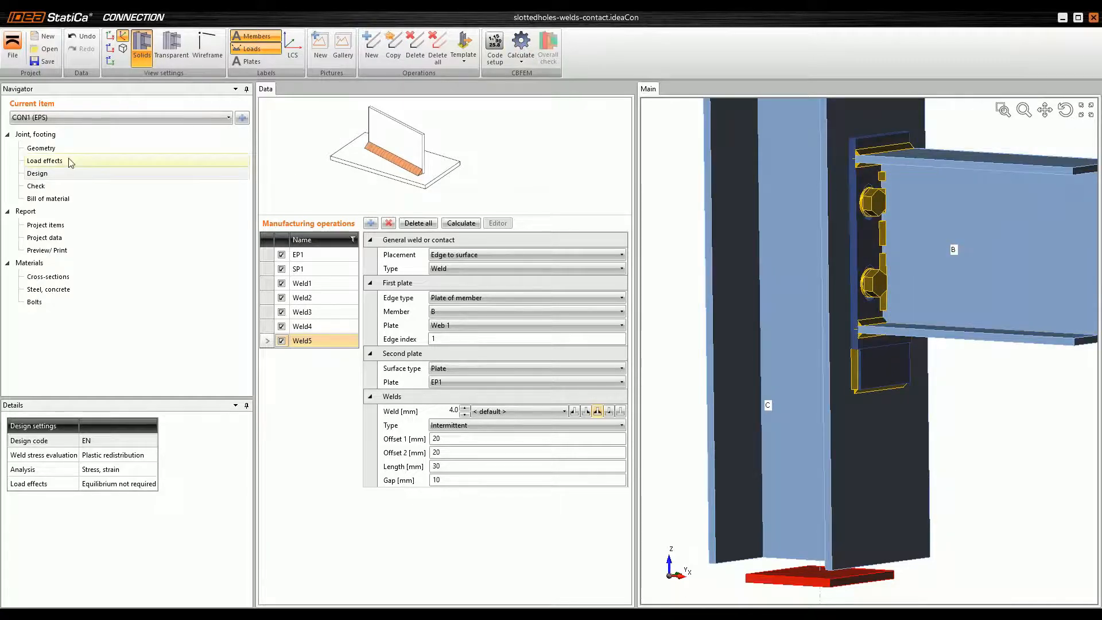
- Calculate the connection with the intermittent web weld and view the overall check on the model
click(521, 45)
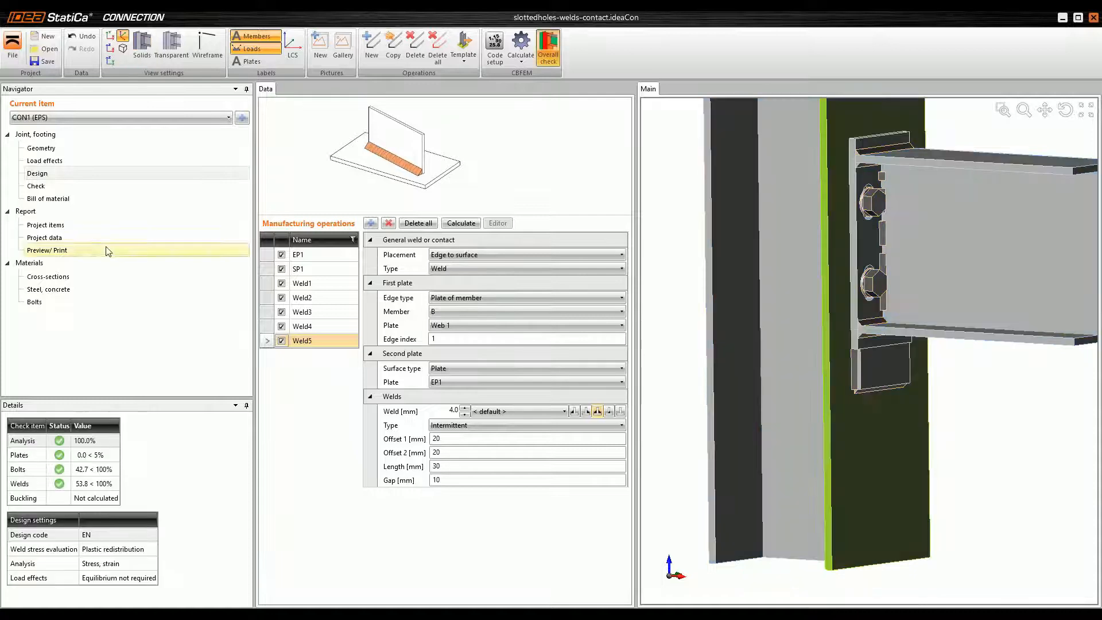
ctrl+middle_drag(933, 266, 950, 259)
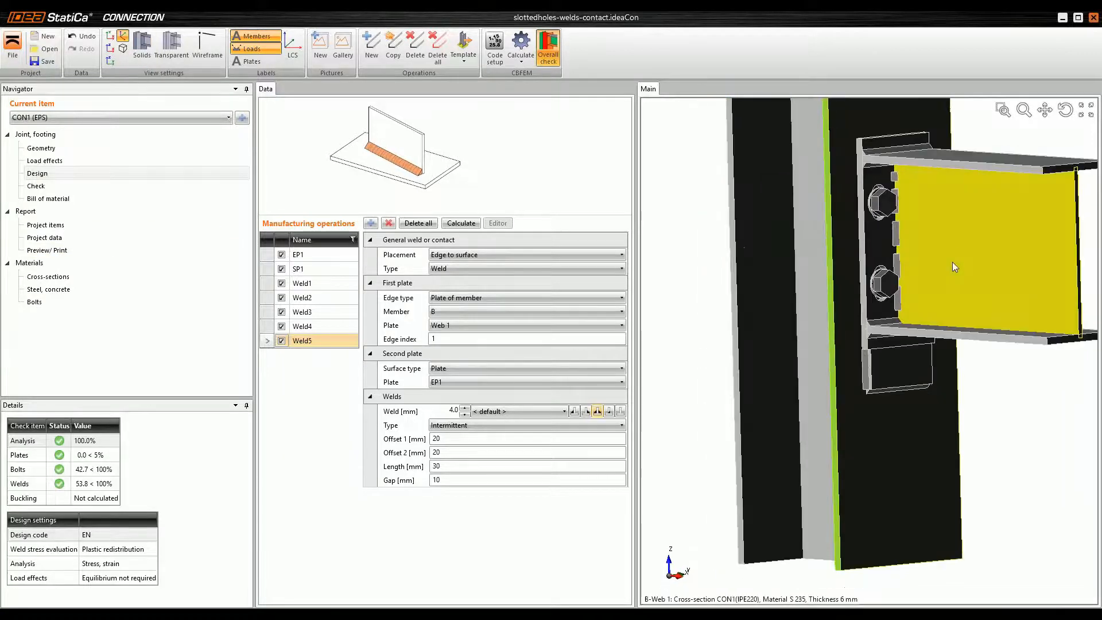
middle_drag(916, 201, 889, 310)
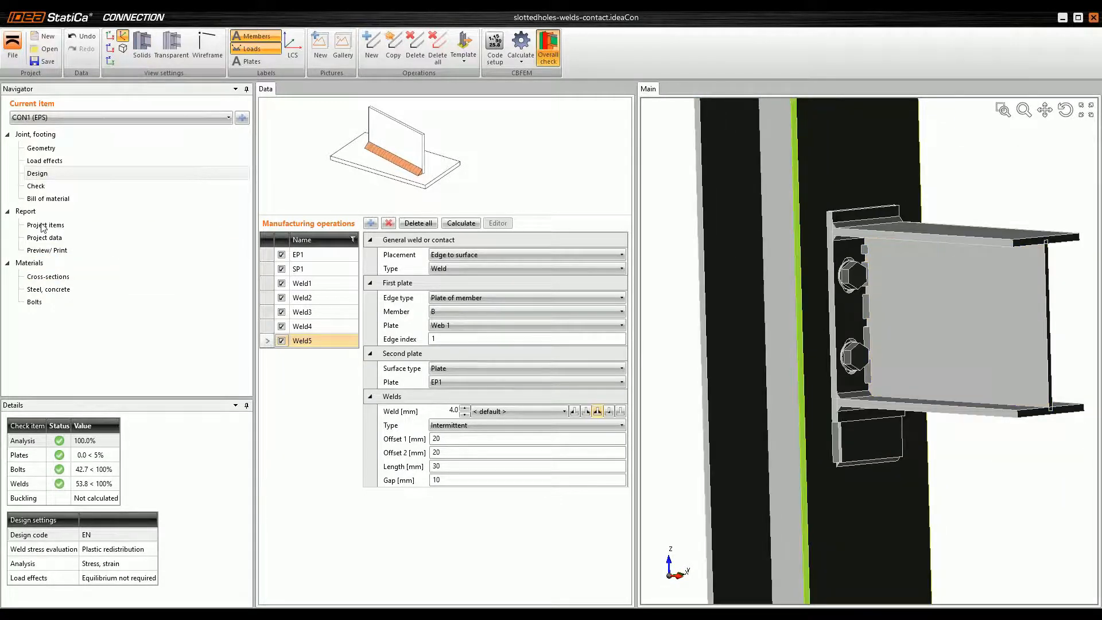
- Review the check results of the connection for the analysis and the plates
click(43, 187)
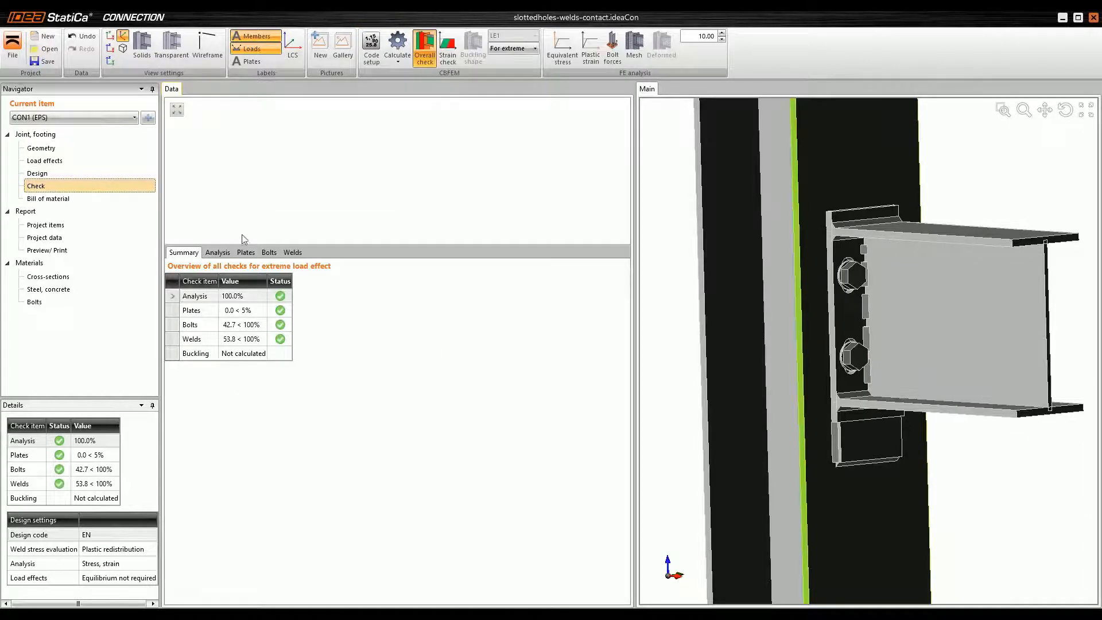
click(221, 253)
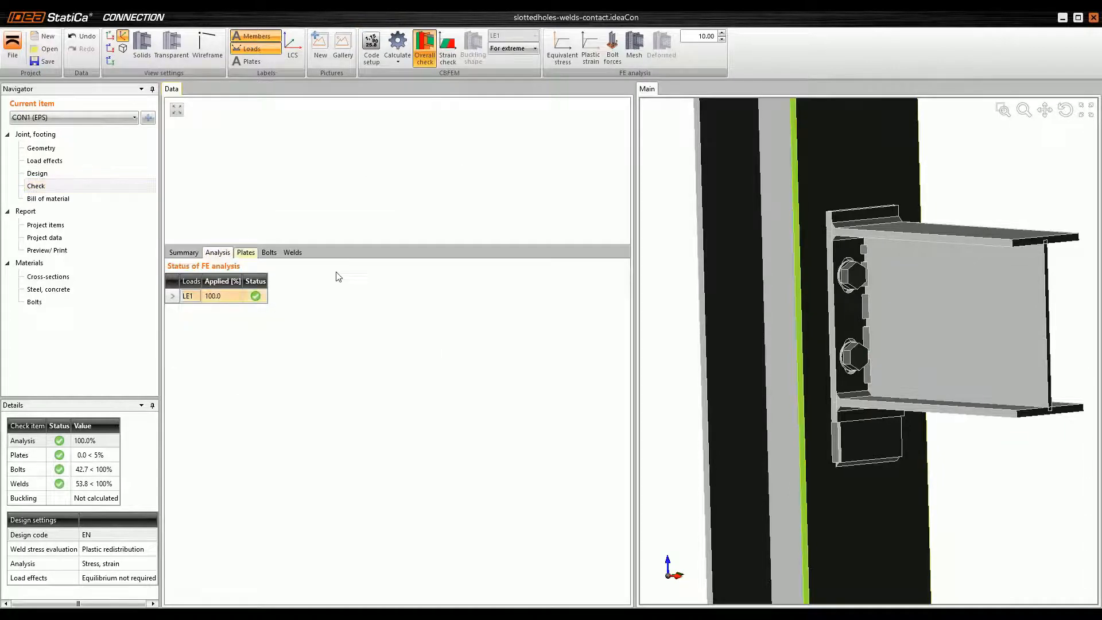
click(246, 253)
right_drag(894, 298, 967, 301)
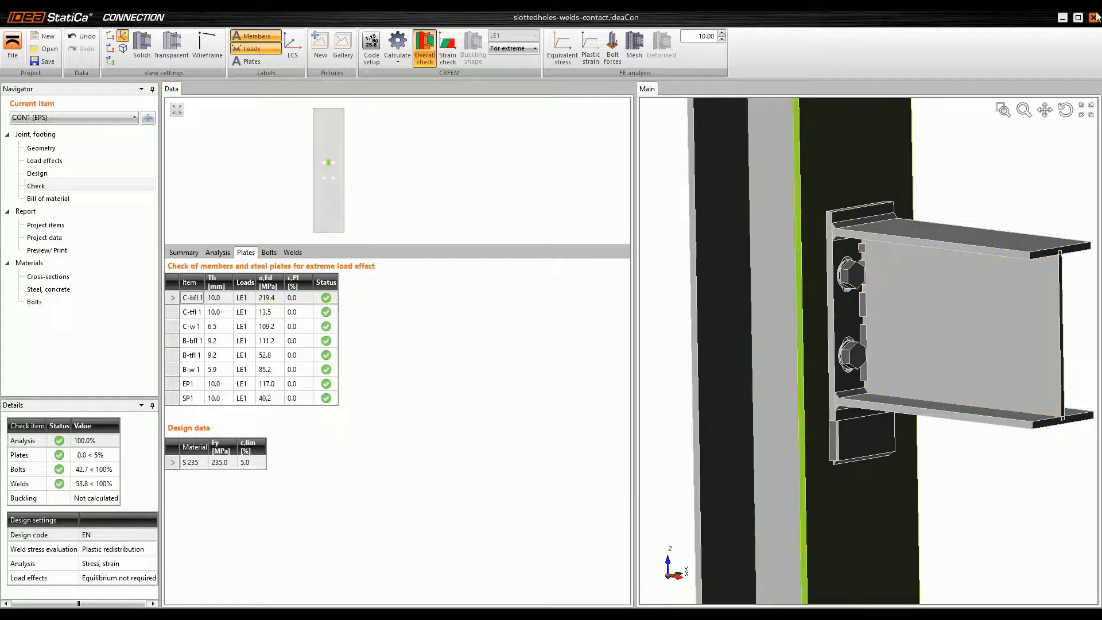
- Minimise the connection project and advance the presentation to the General anchoring slide
click(1062, 18)
click(441, 204)
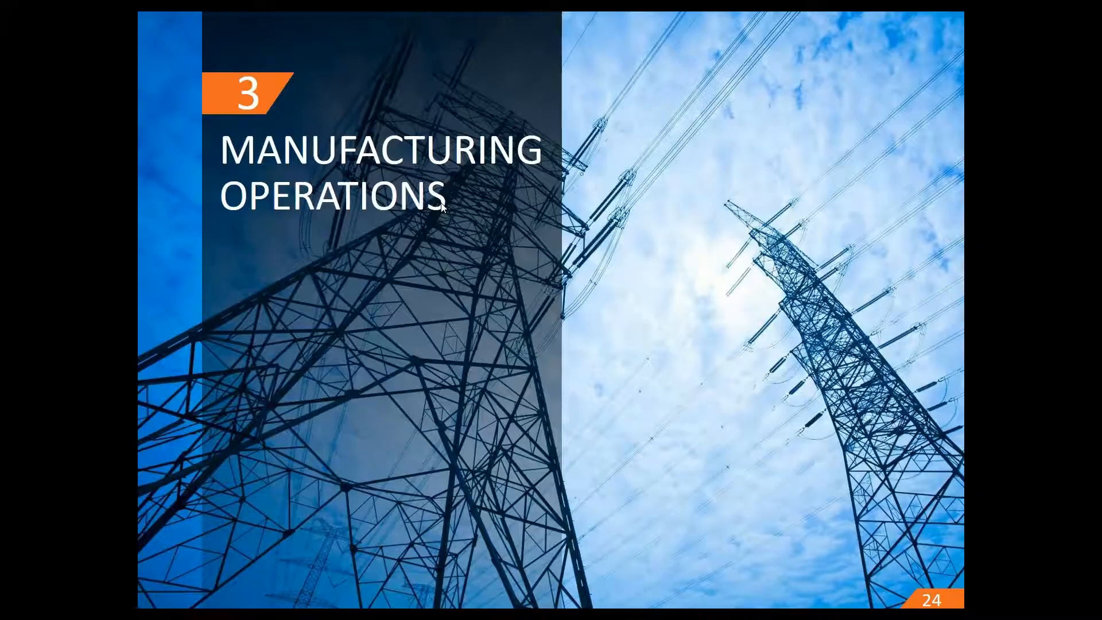
click(441, 204)
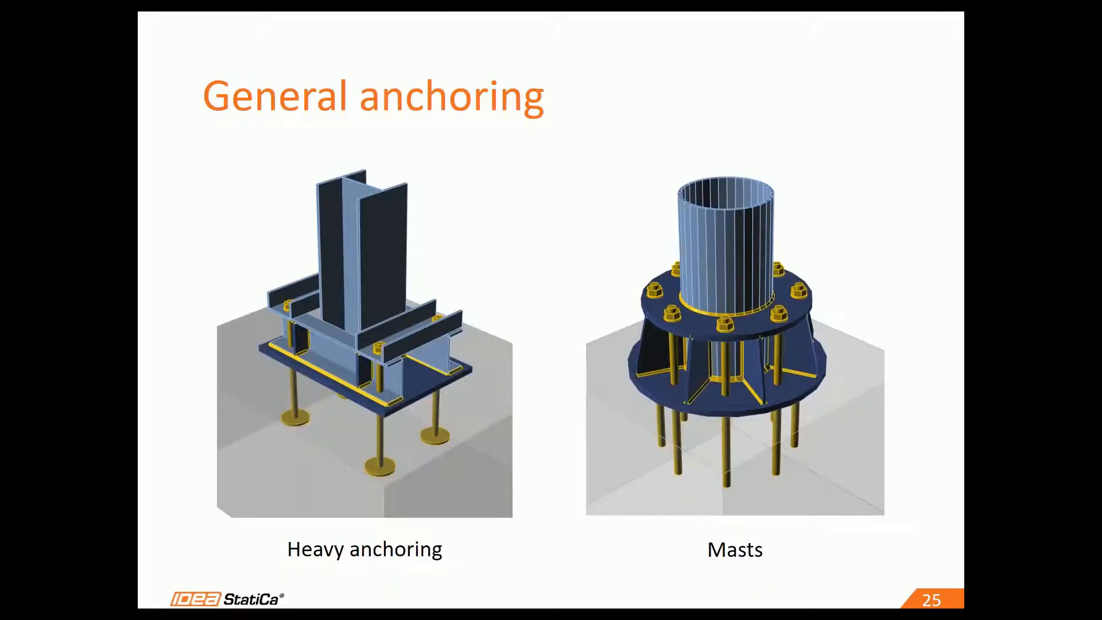
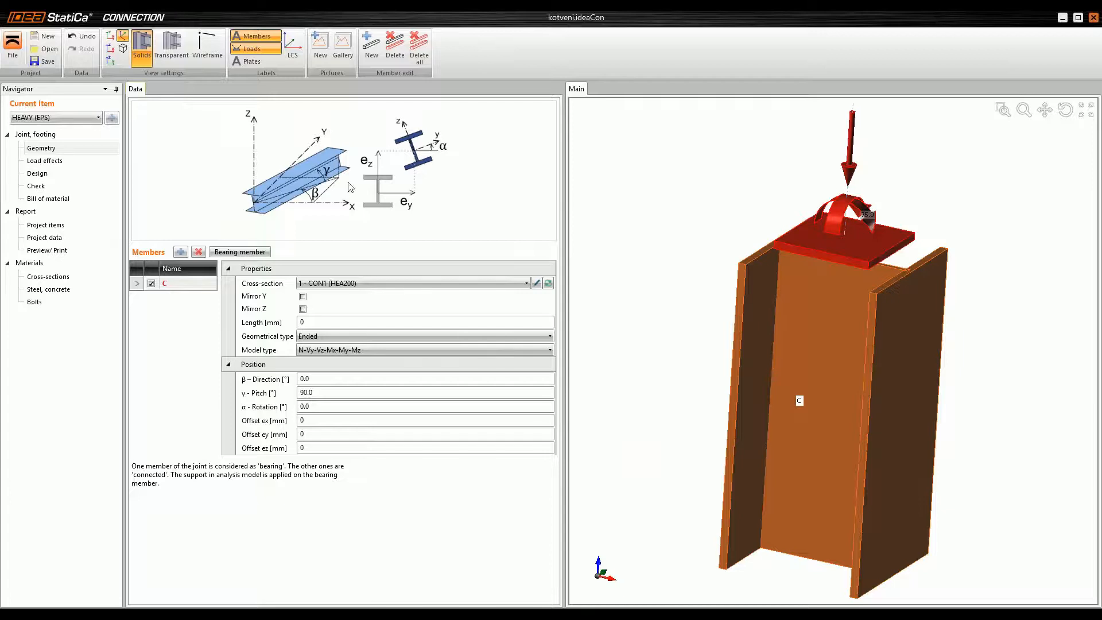
- In the design of the HEAVY item, enable the SP1 base plate and the CUT1 operation at the foot of column C
click(44, 176)
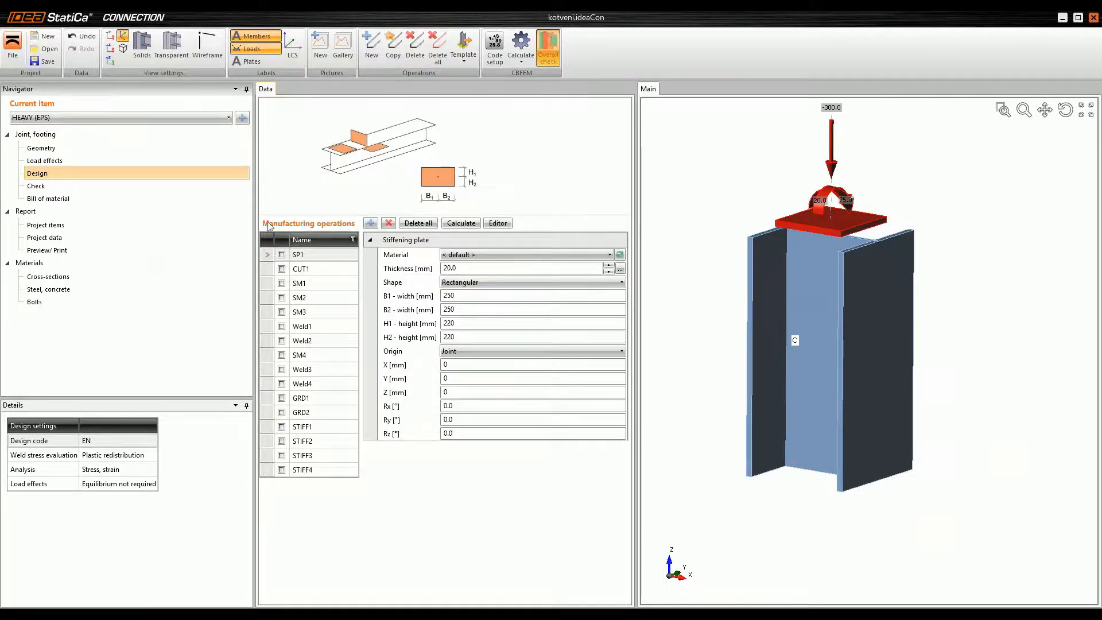
click(281, 255)
ctrl+middle_drag(846, 450, 889, 345)
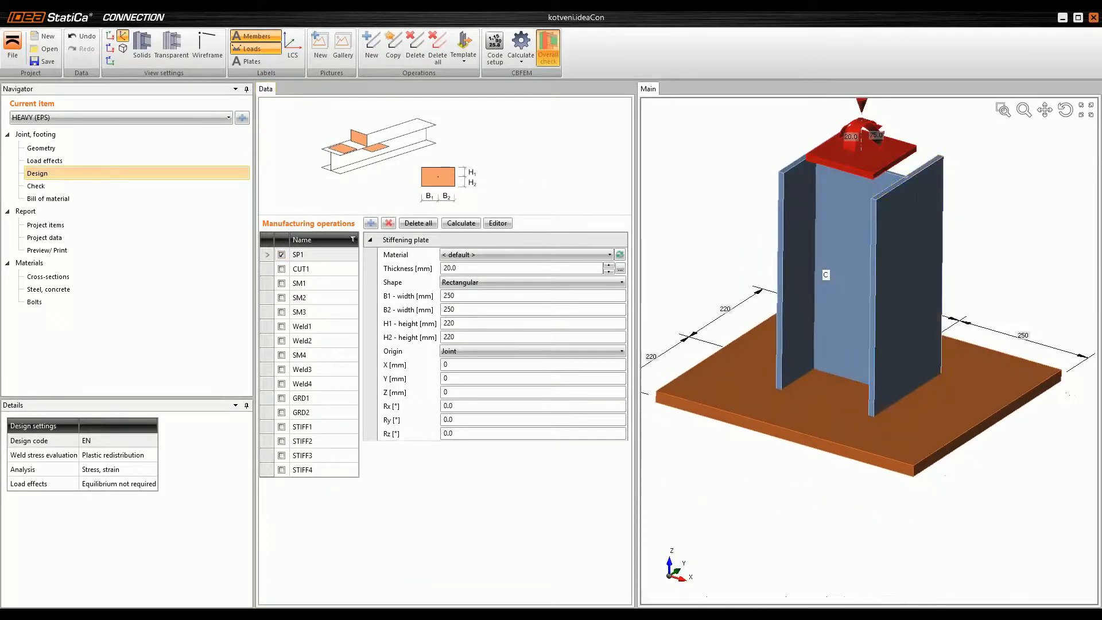
click(281, 269)
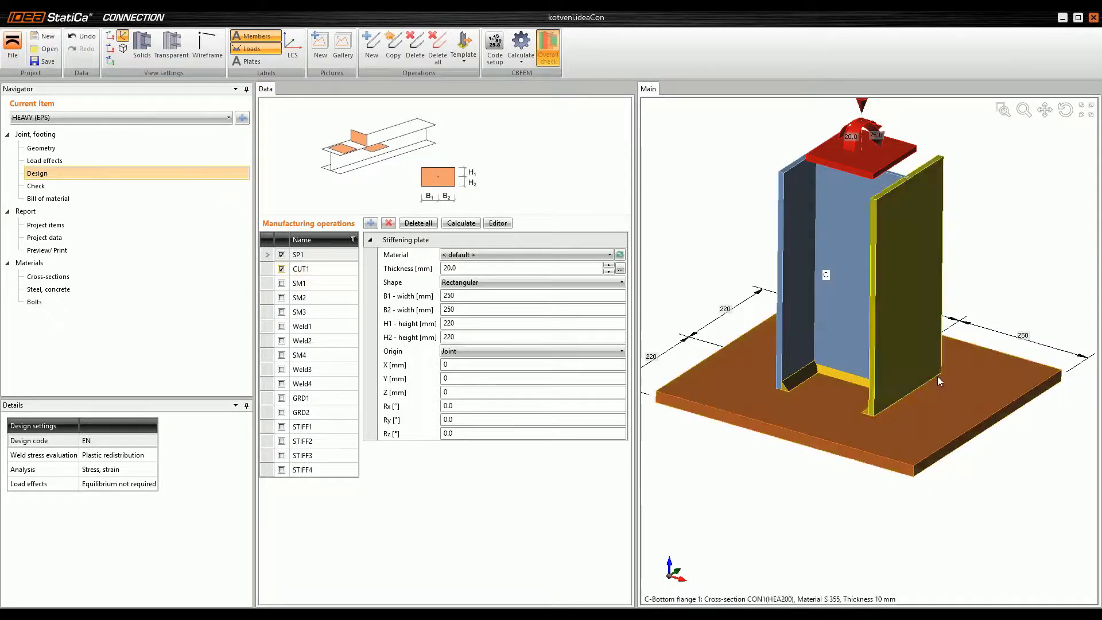
- Enable the stiffening members SM1, SM2 and SM3 on the base plate together with Weld1 and Weld2
click(281, 283)
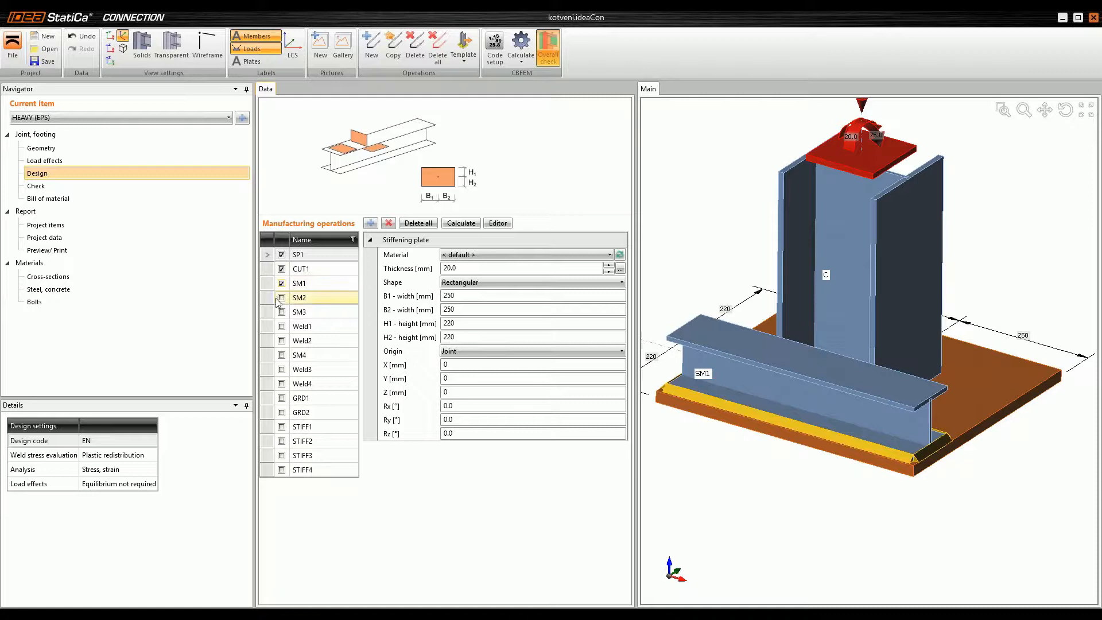
click(281, 297)
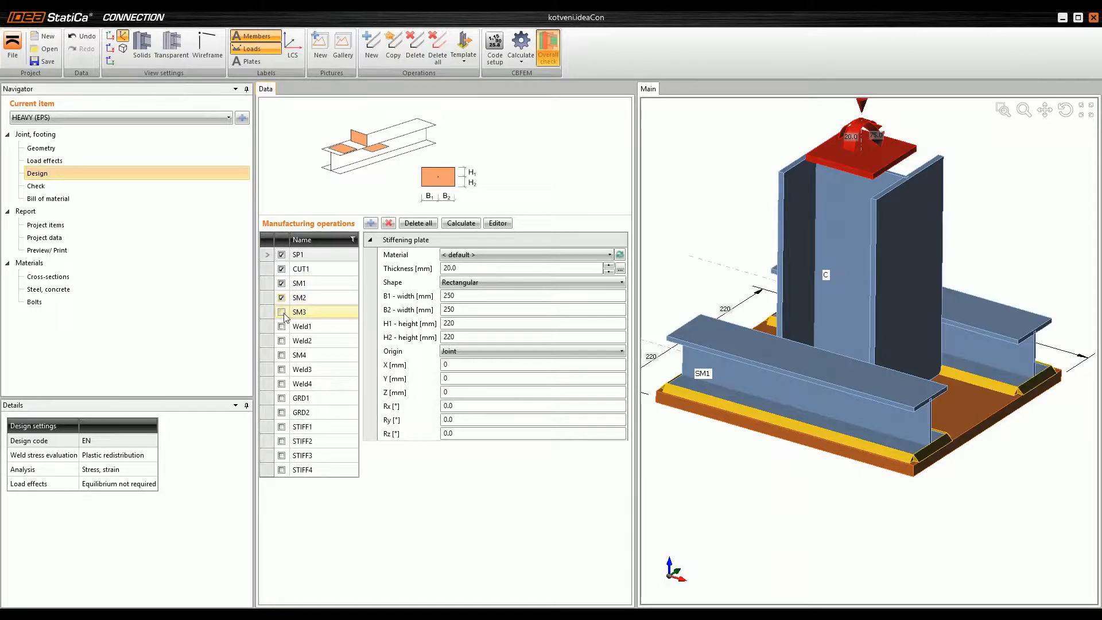
click(281, 312)
click(281, 325)
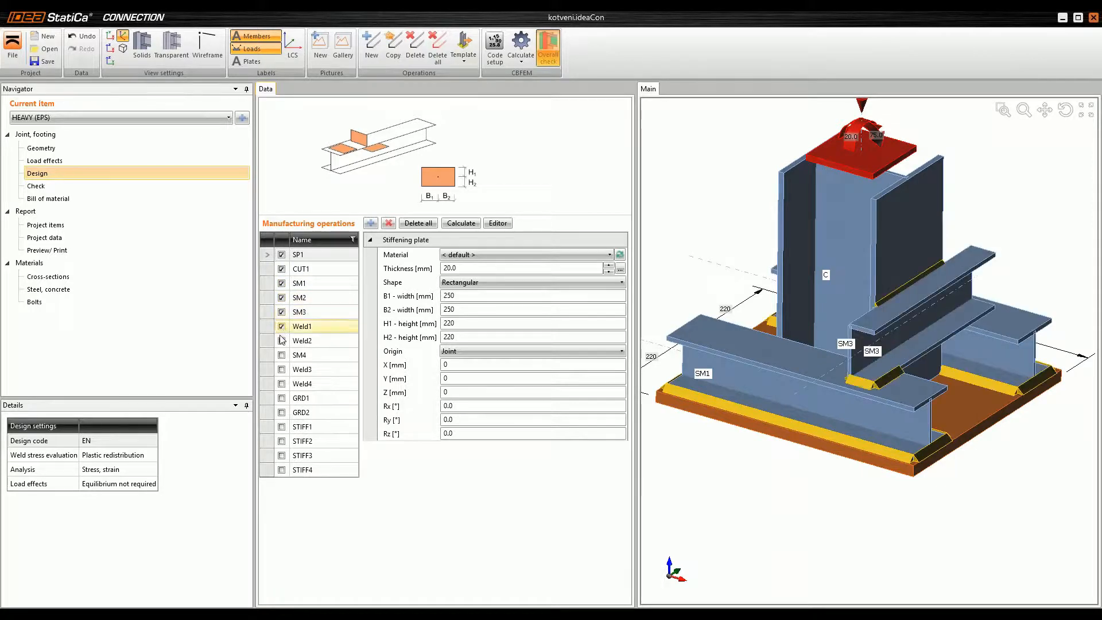
click(281, 340)
- Enable the stiffening member SM4 on the other side of the column together with Weld3 and Weld4
click(282, 355)
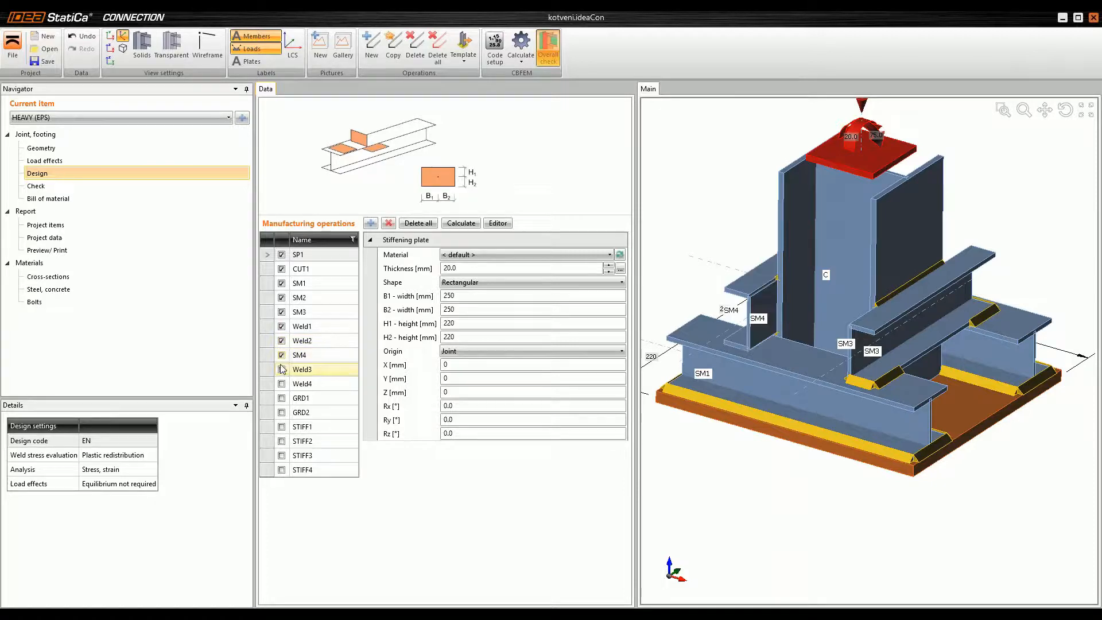
click(281, 369)
click(281, 383)
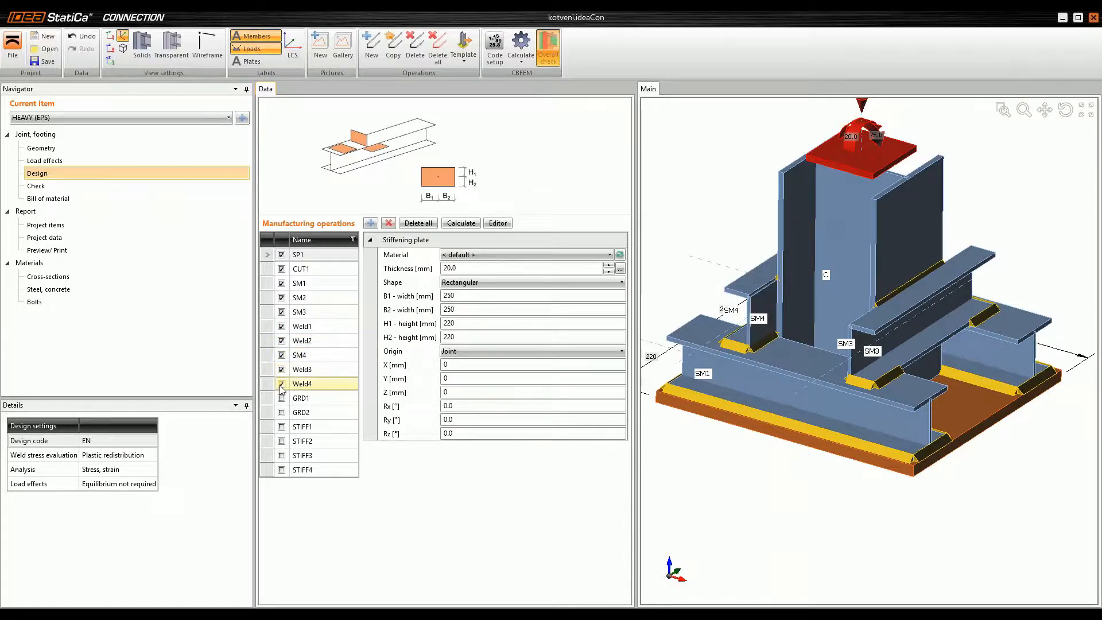
mouse_move(895, 443)
ctrl+middle_down()
mouse_move(967, 423)
mouse_move(895, 443)
ctrl+middle_up()
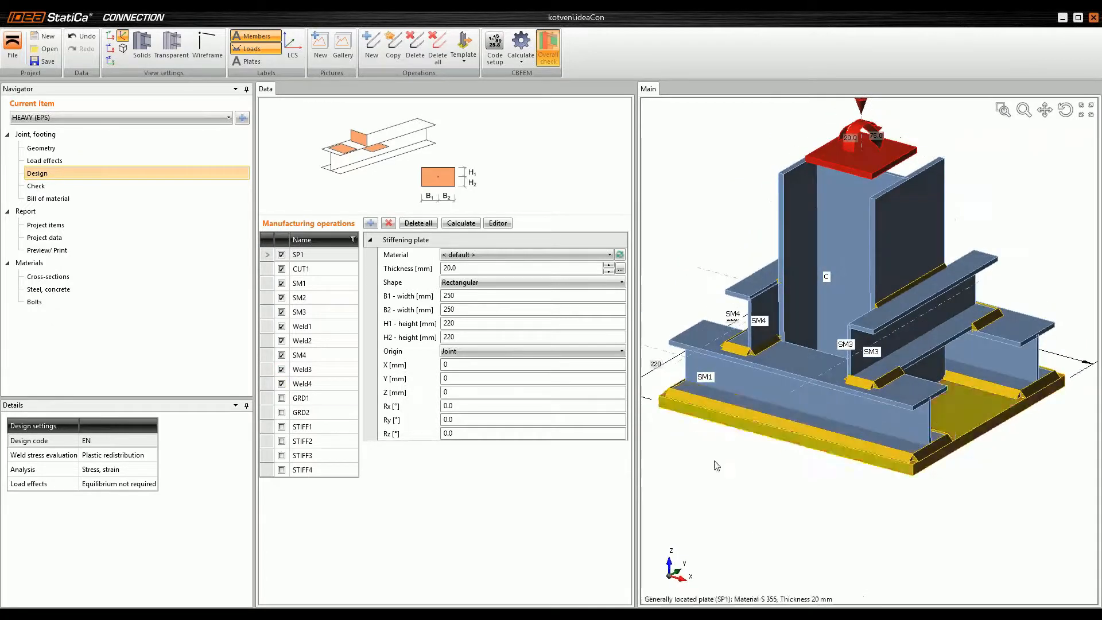
- Enable the GRD1 anchor grid through SP1 and SM2, and review its fastener options and foundation block settings
click(267, 402)
click(280, 399)
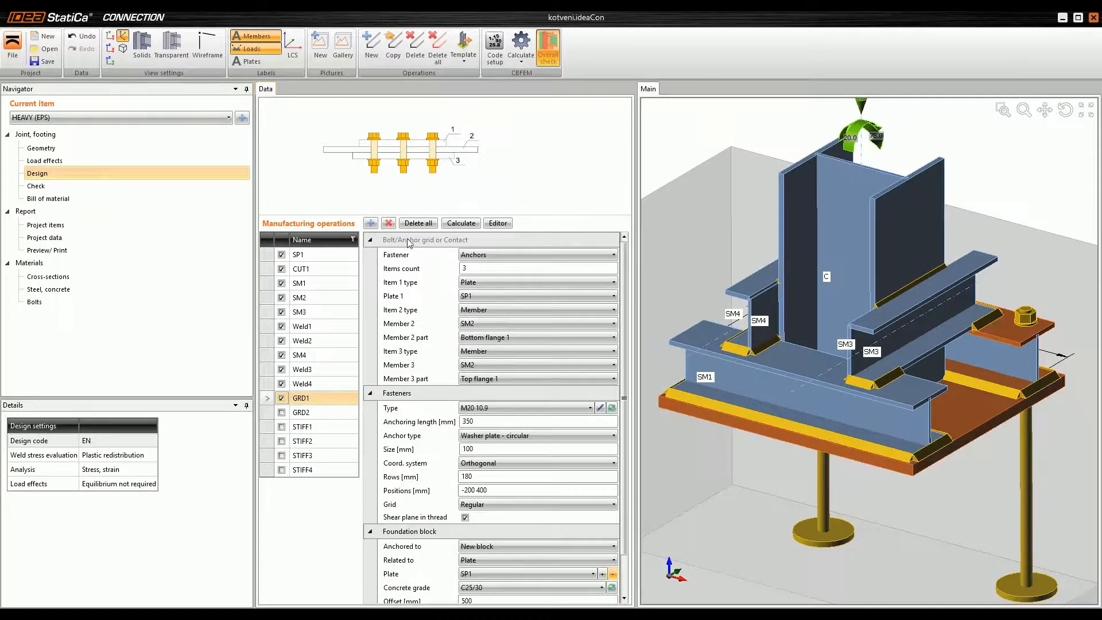
click(512, 255)
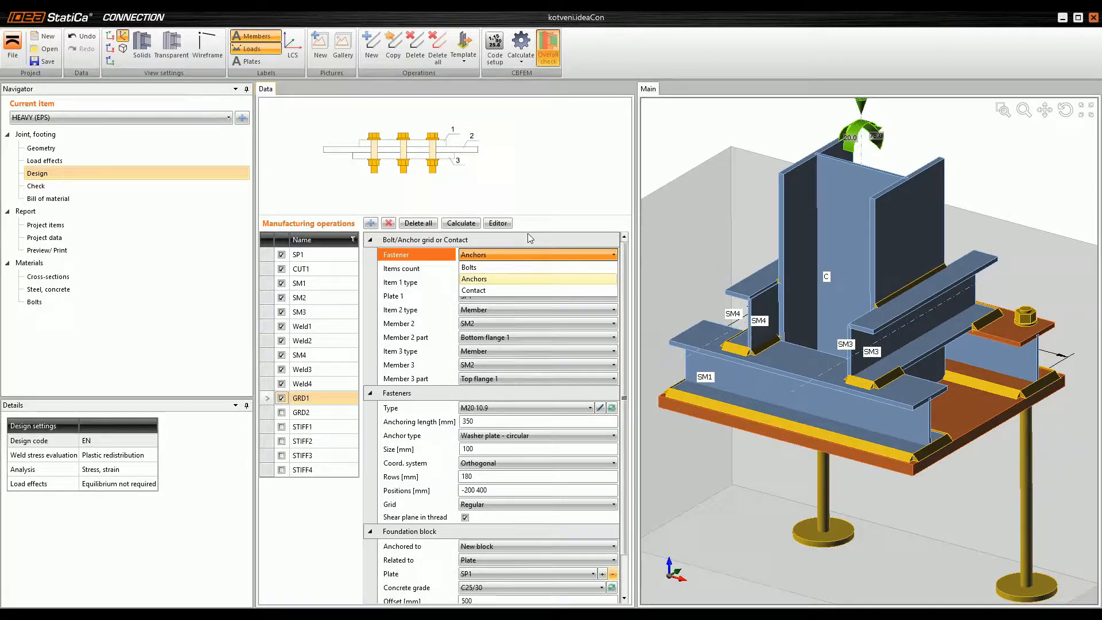
click(535, 233)
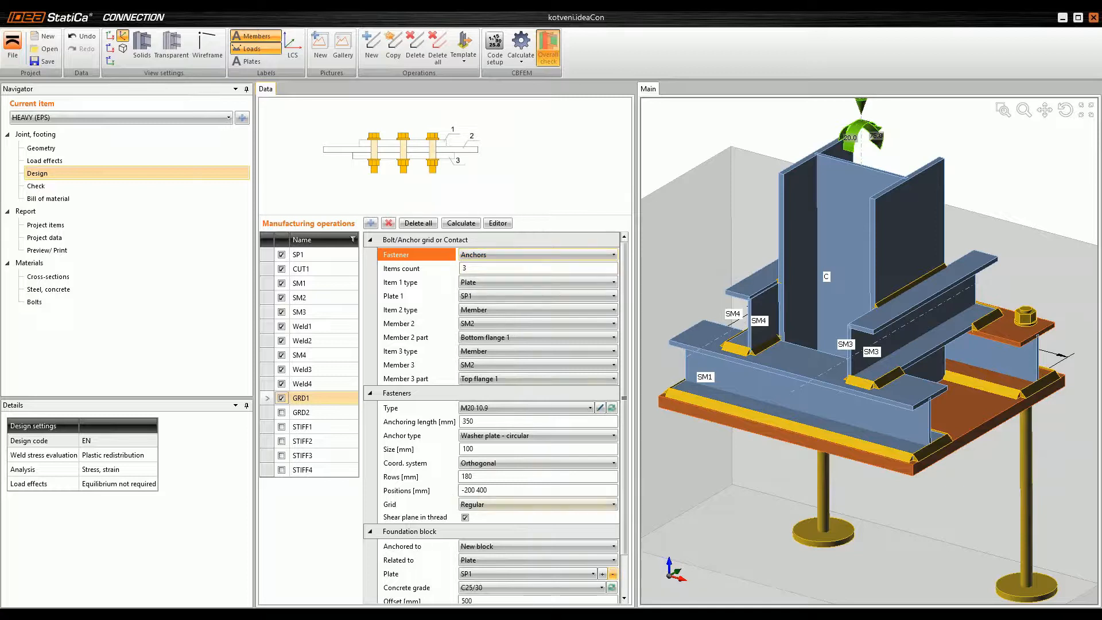
scroll(626, 388, down, 1)
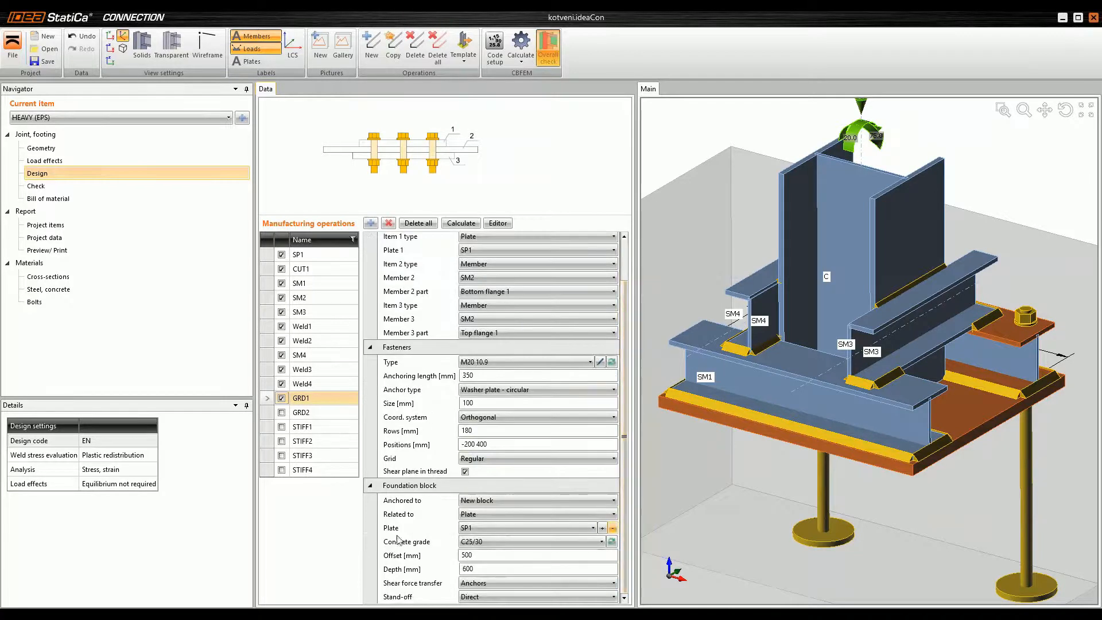
scroll(951, 286, down, 1)
ctrl+middle_drag(951, 285, 964, 320)
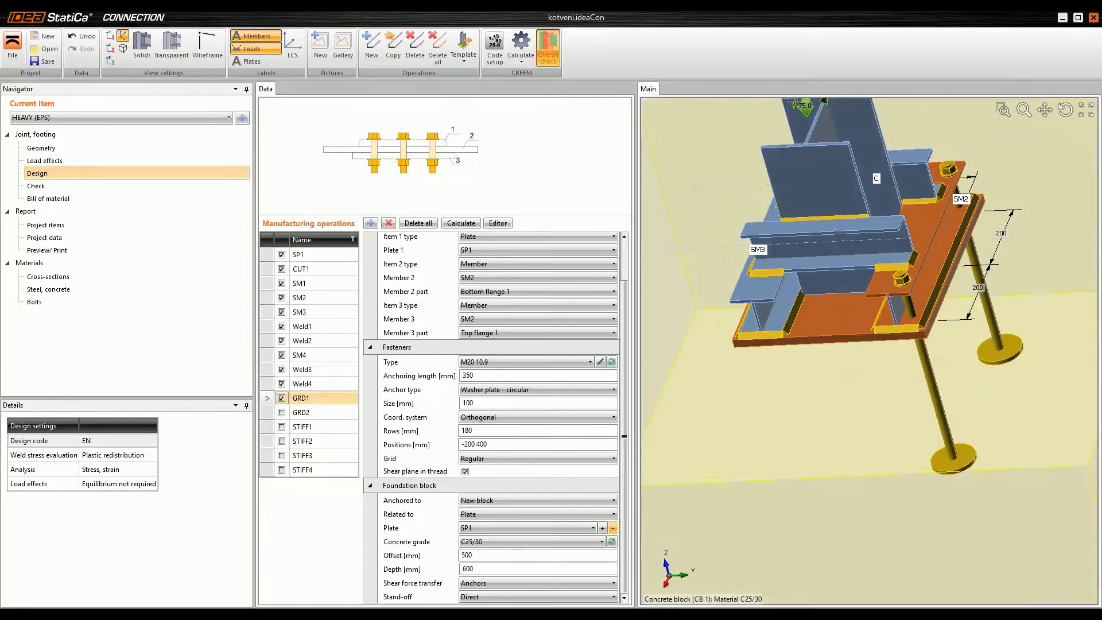
- Enable the GRD2 anchor grid through SP1 and SM1, and review its anchoring to the existing concrete block
click(267, 413)
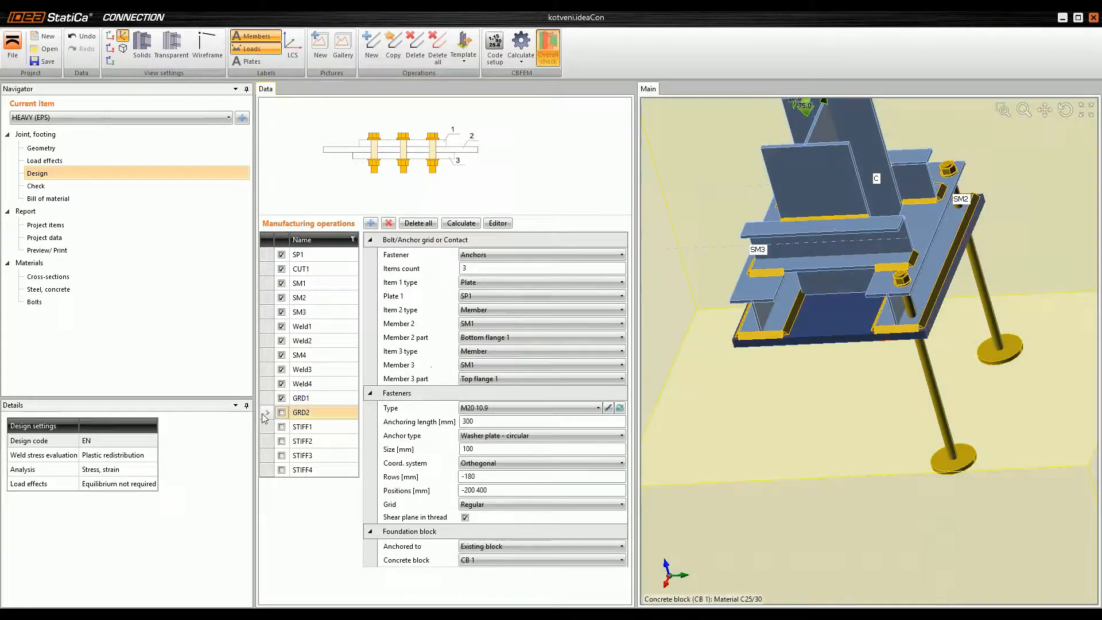
click(281, 413)
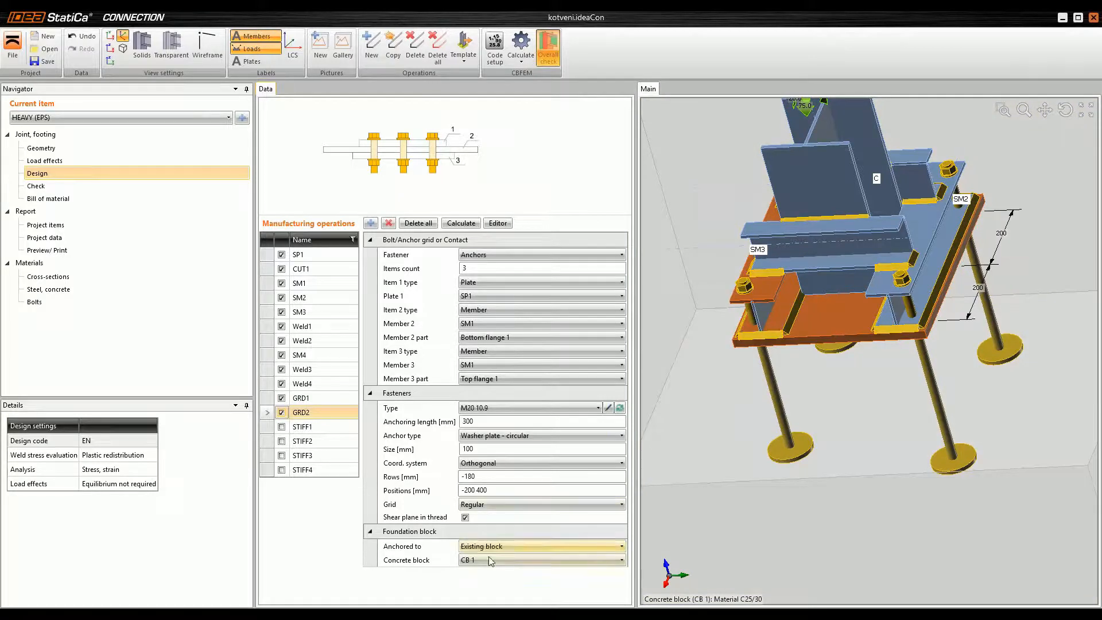
ctrl+middle_drag(808, 295, 853, 285)
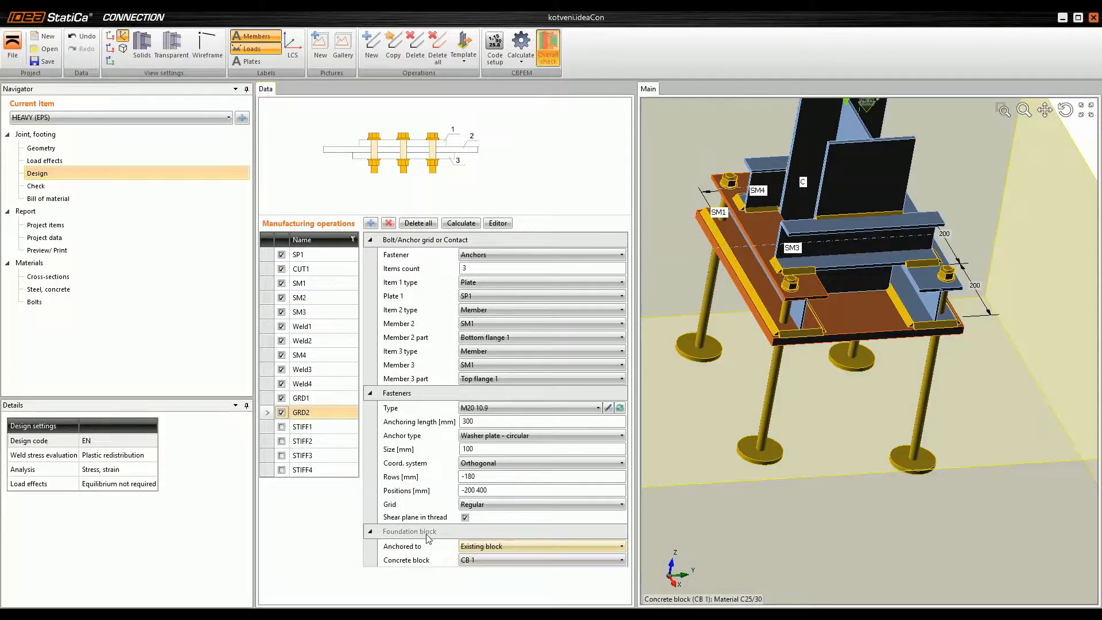
click(503, 548)
click(502, 548)
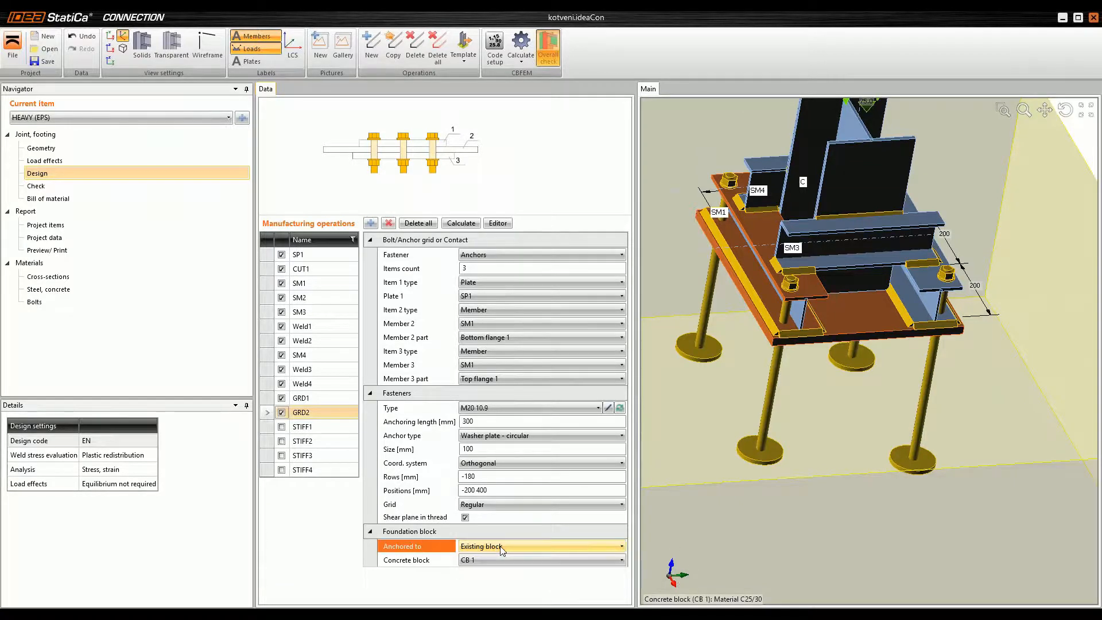
scroll(852, 455, down, 5)
mouse_move(852, 455)
right_down()
mouse_move(897, 452)
mouse_move(849, 451)
right_up()
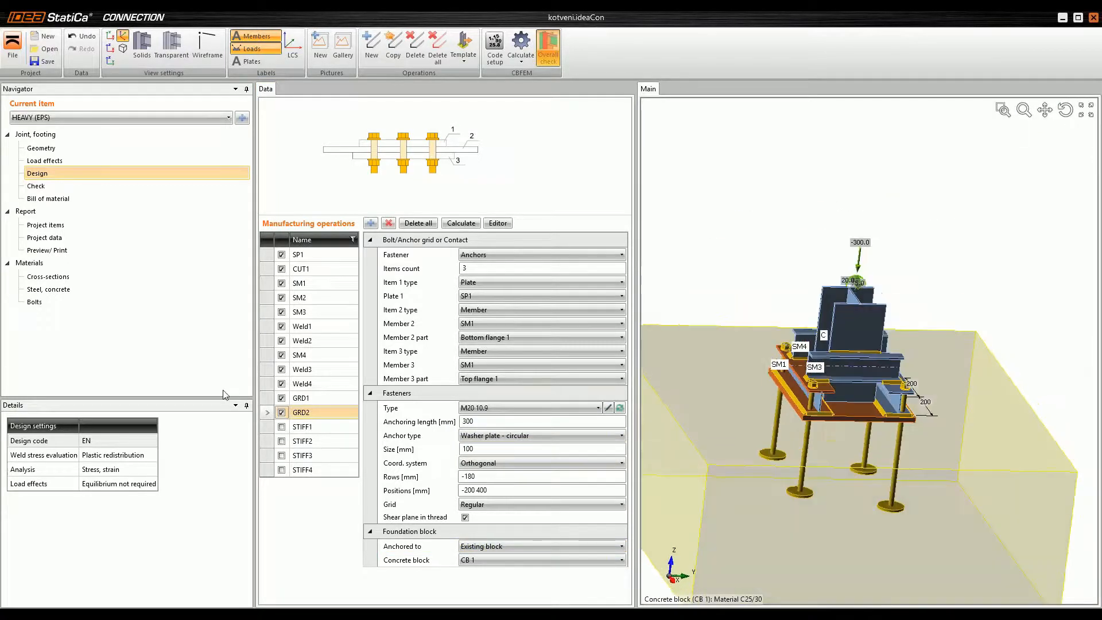
- Enable the stiffeners STIFF1 to STIFF4 on the base beams and review their settings
click(281, 428)
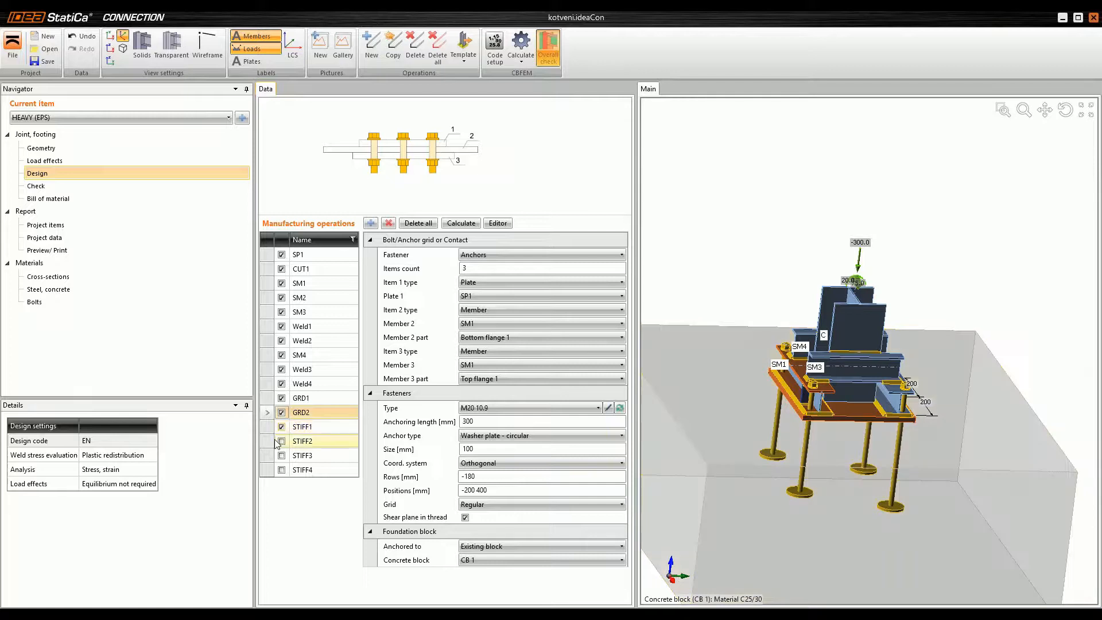
click(282, 442)
click(281, 456)
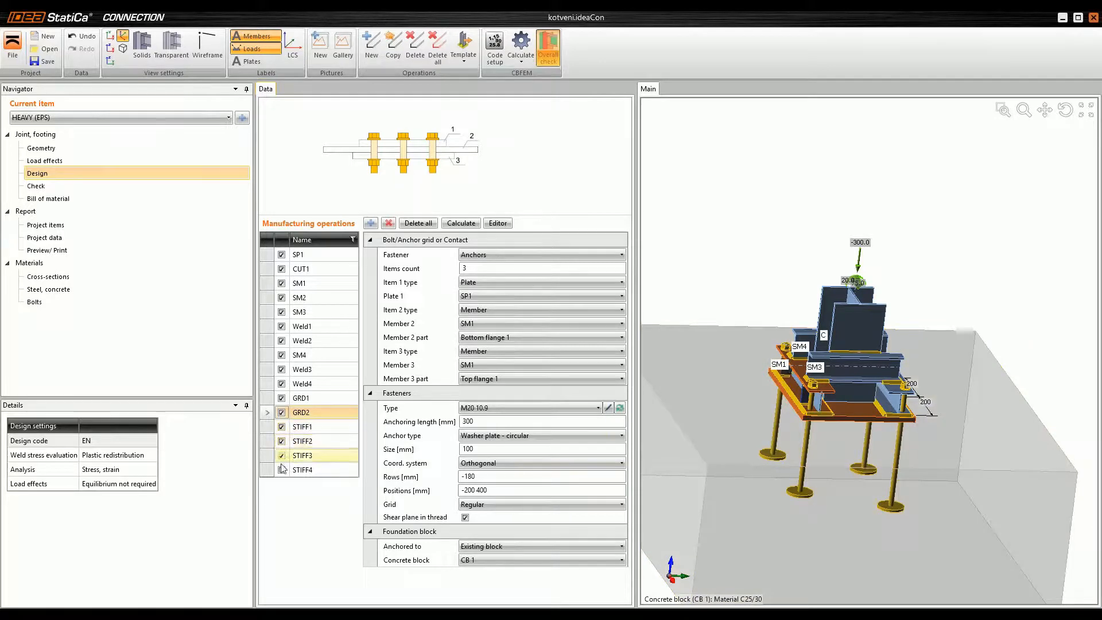
click(282, 470)
click(268, 441)
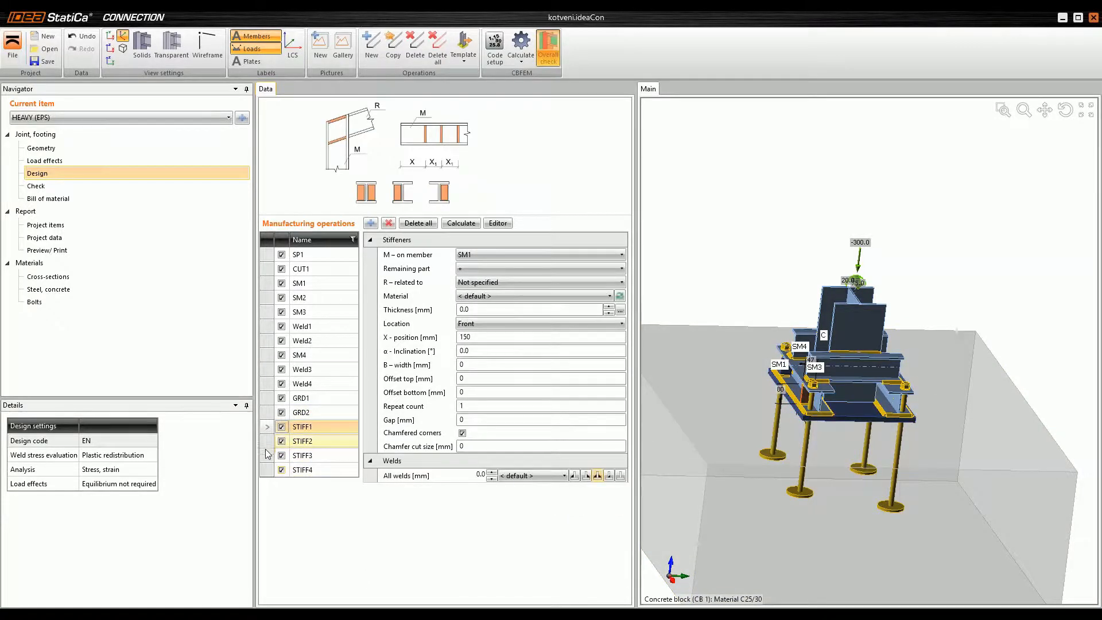
click(267, 469)
scroll(902, 422, down, 3)
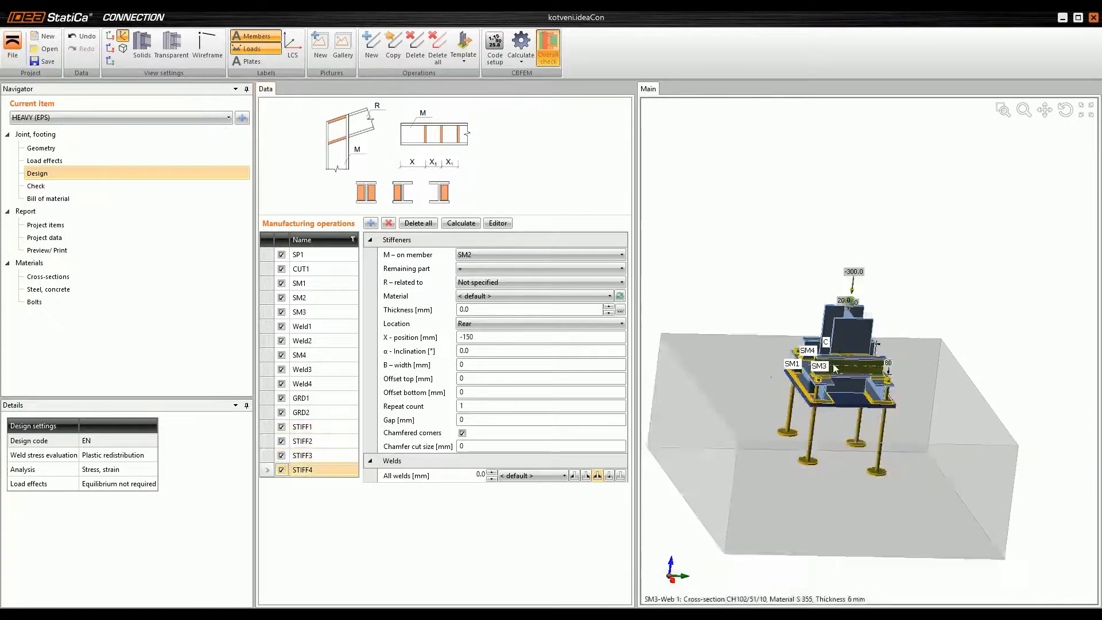
- Switch the current item from the heavy column base to the CON3 base plate connection and view its concrete block
scroll(902, 422, up, 6)
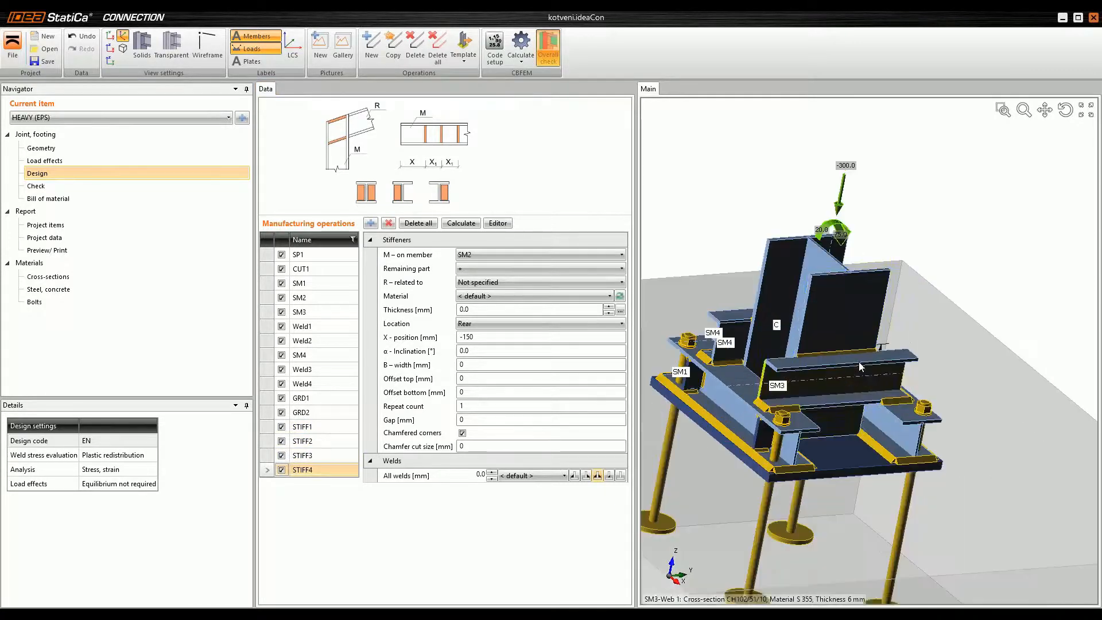
right_drag(861, 423, 826, 229)
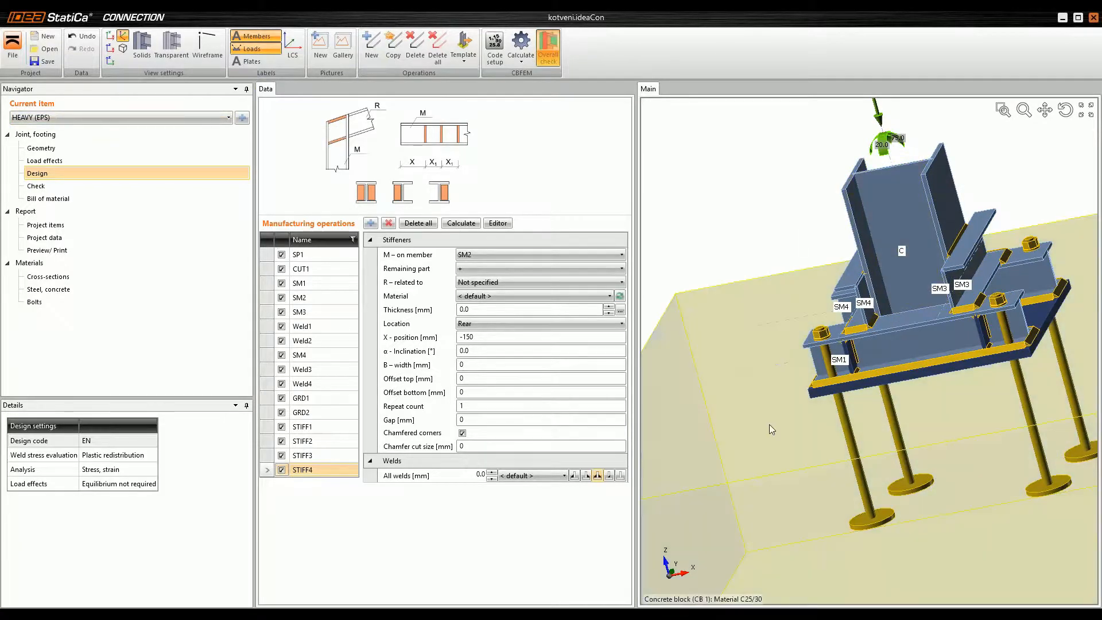
click(67, 116)
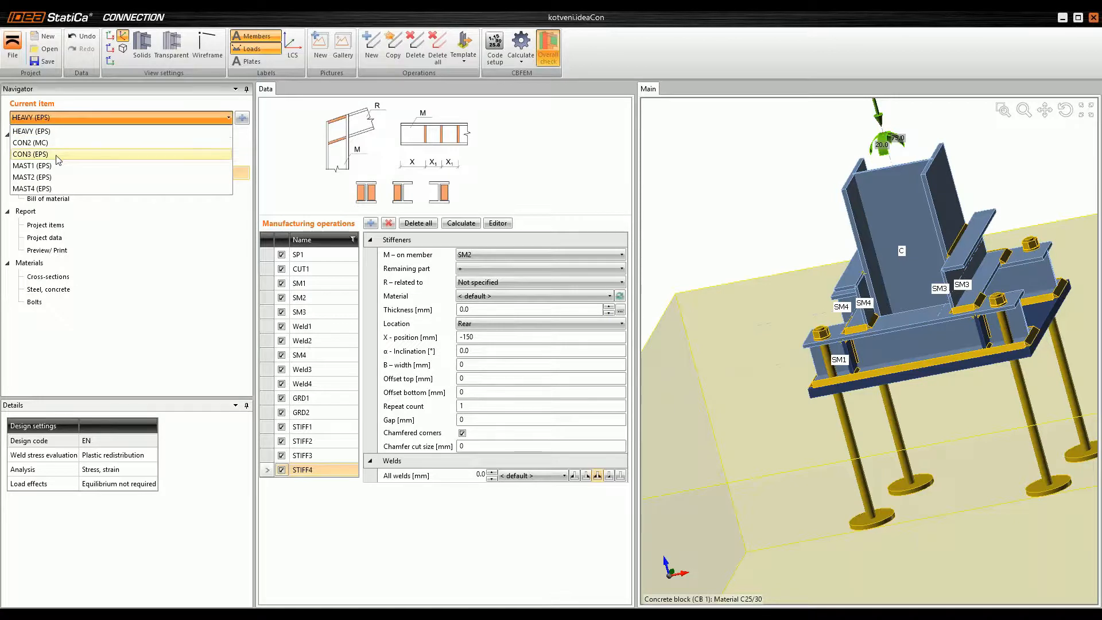
key(Escape)
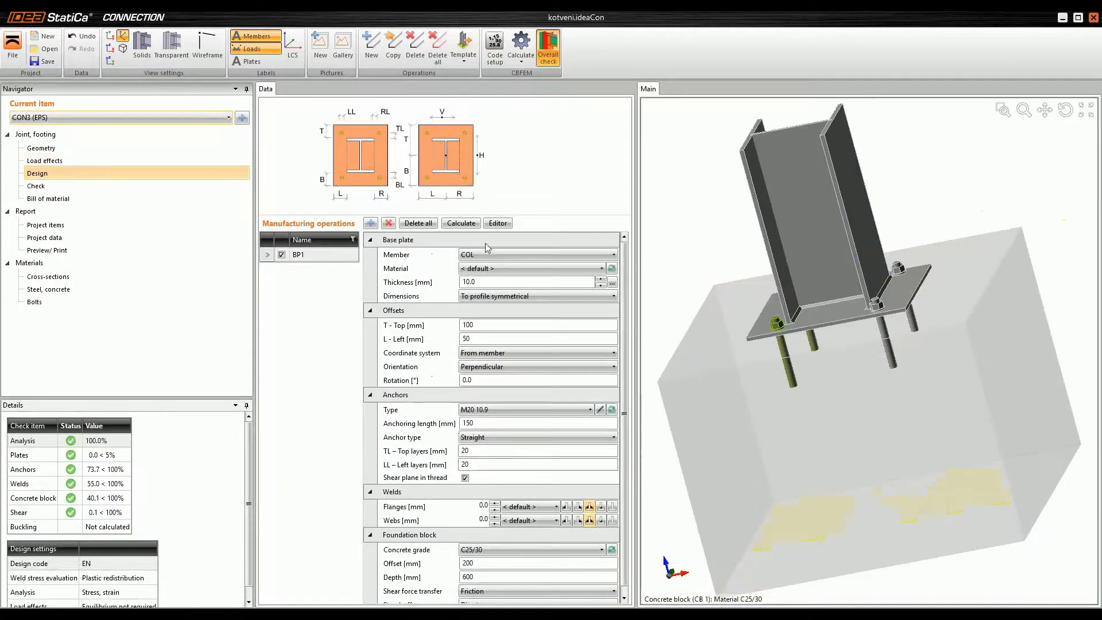
ctrl+middle_drag(819, 370, 890, 353)
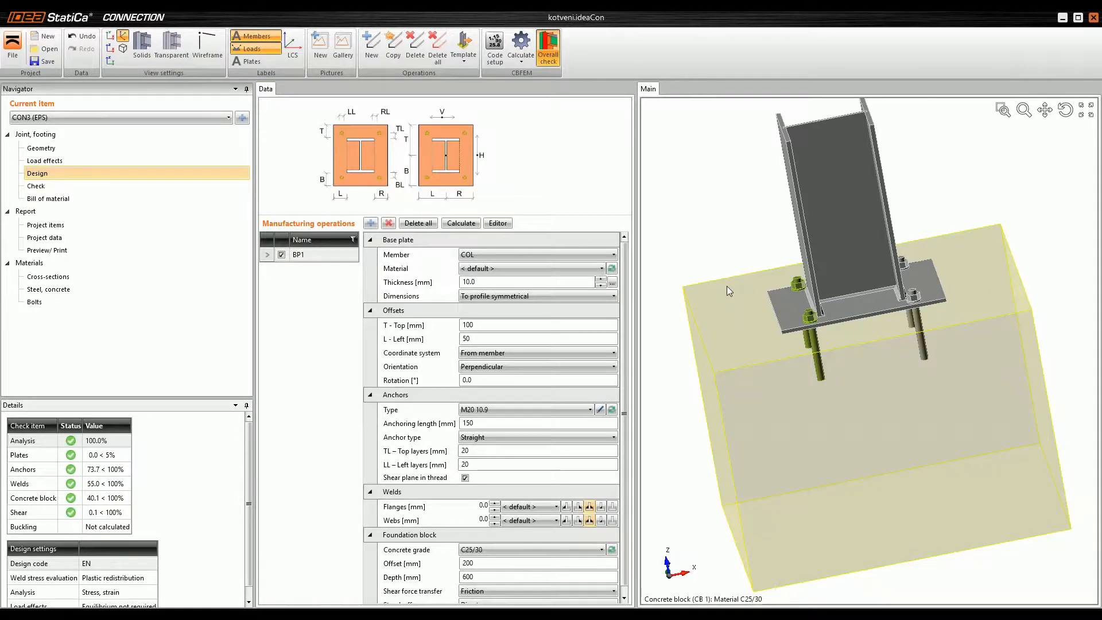
ctrl+middle_drag(839, 377, 875, 374)
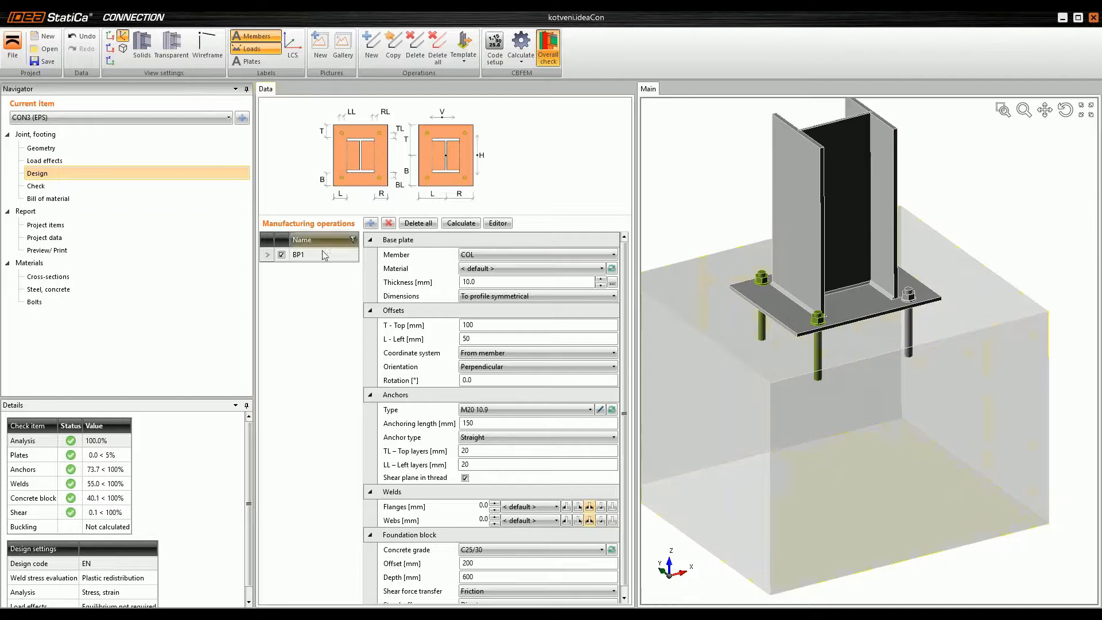
- Set the shear force transfer of base plate BP1's foundation block to Shear iron
scroll(623, 368, down, 1)
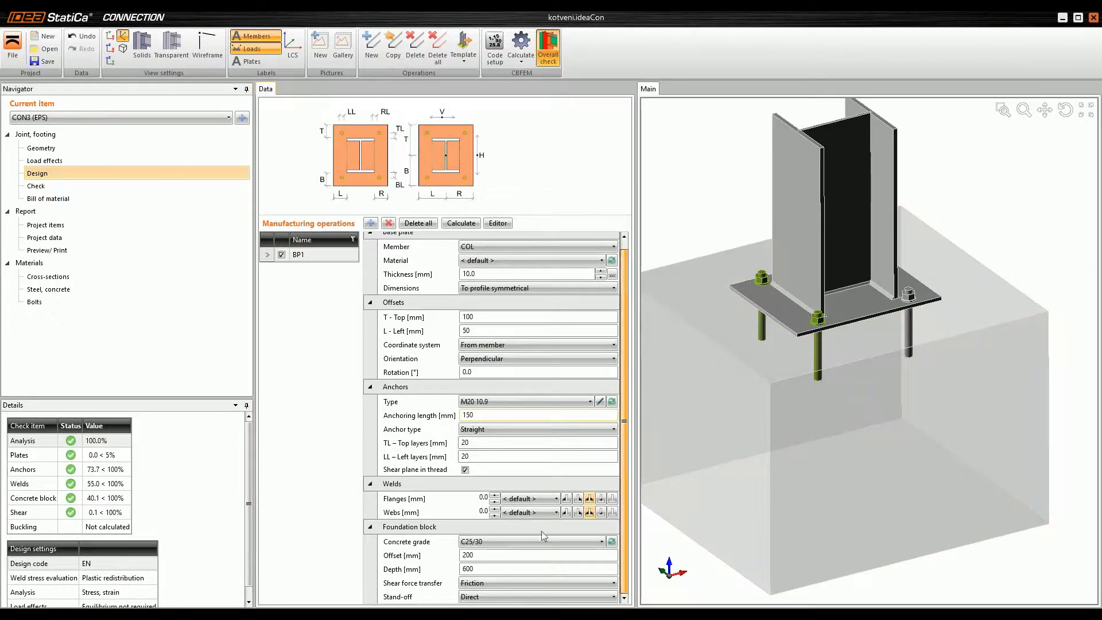
click(482, 583)
click(483, 584)
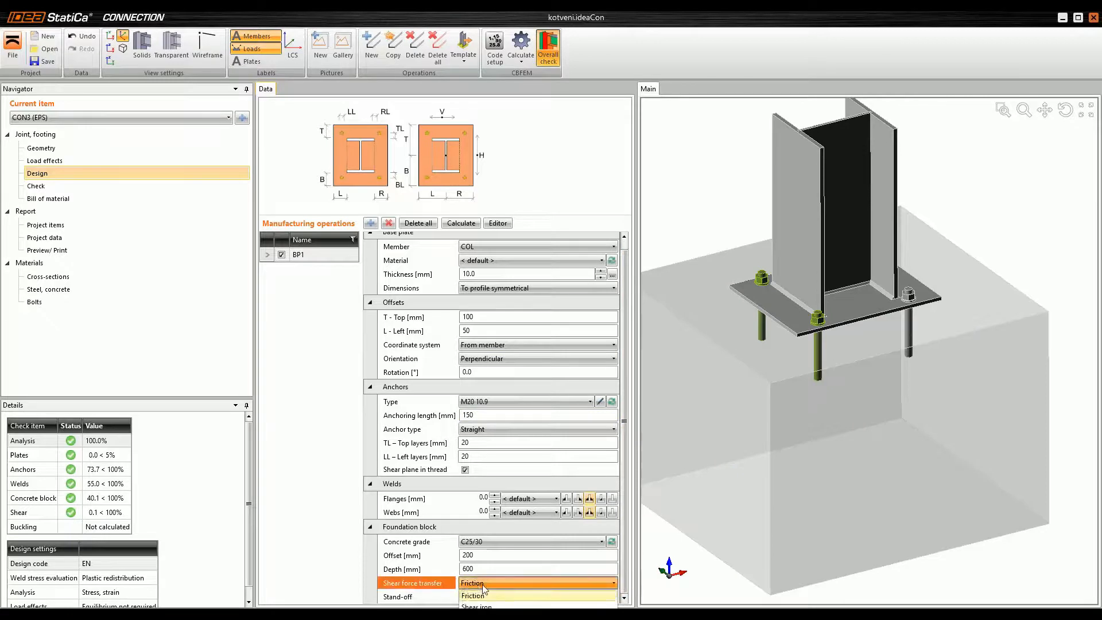
scroll(479, 598, down, 2)
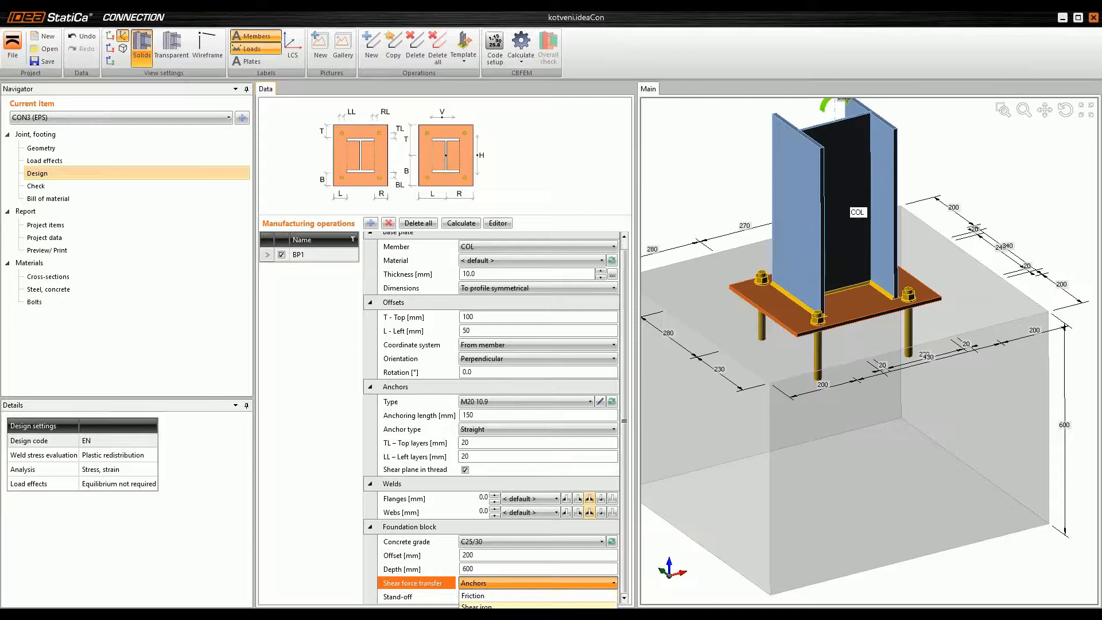
click(477, 606)
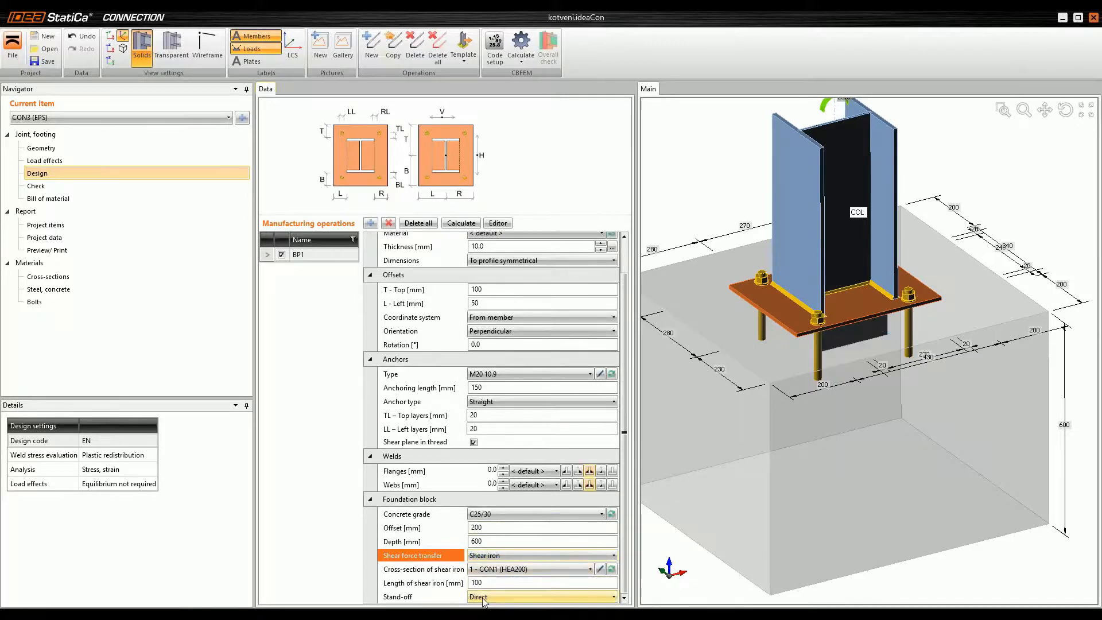
- Set the base plate's stand-off to Mortar joint with a thickness of 30 mm, and inspect the joint beneath the plate
click(484, 597)
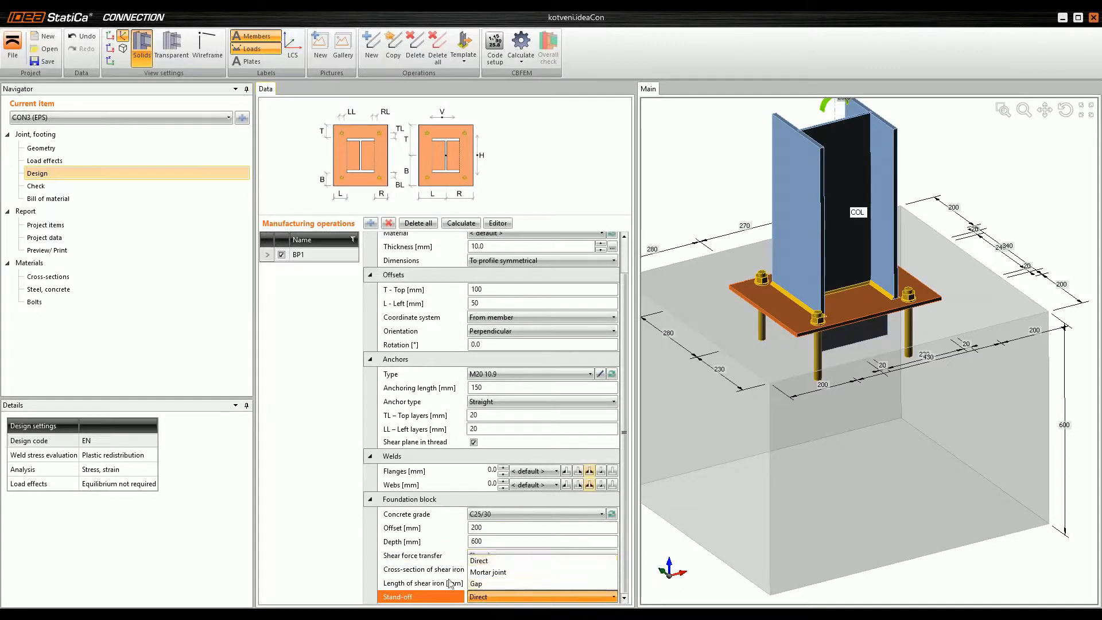
click(497, 572)
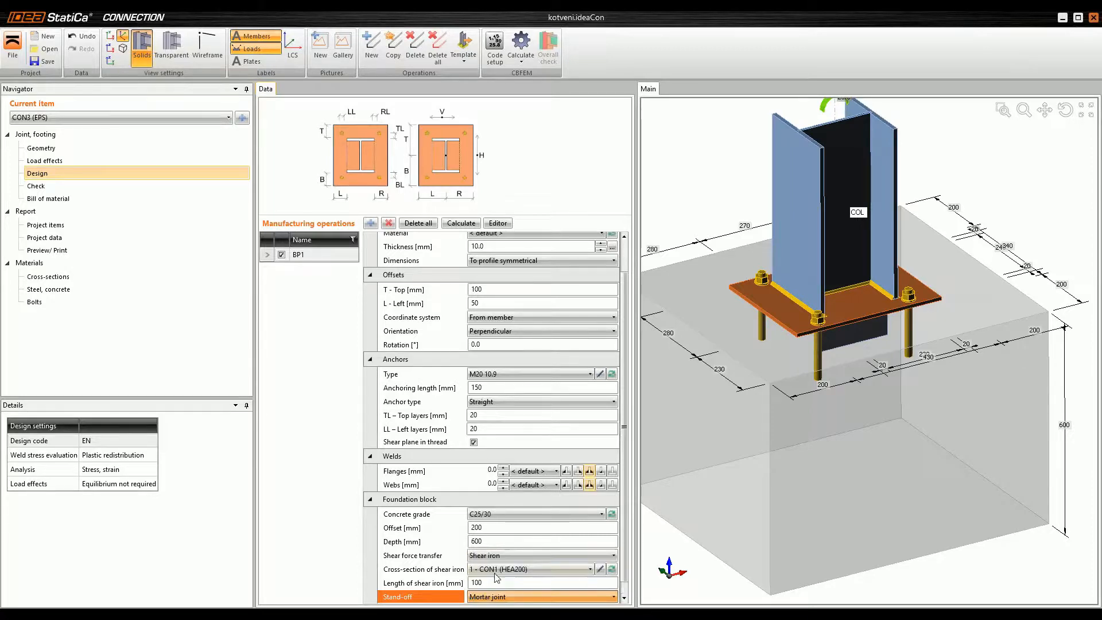
right_drag(876, 321, 873, 282)
drag(624, 555, 625, 574)
drag(482, 596, 452, 585)
text(30)
key(Return)
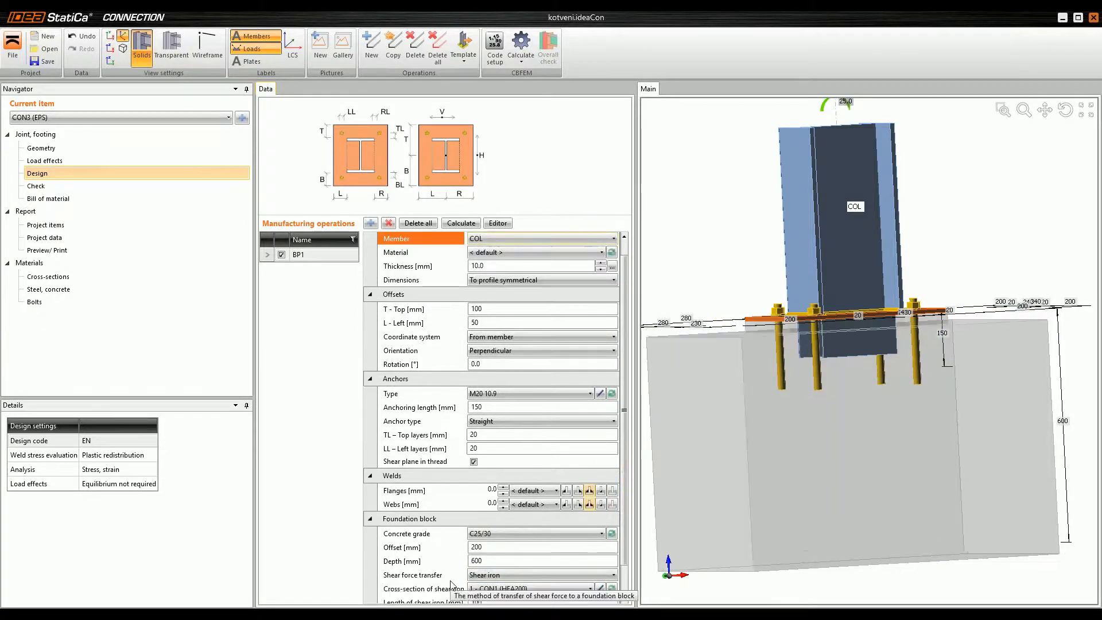
scroll(815, 319, up, 6)
right_drag(791, 372, 808, 419)
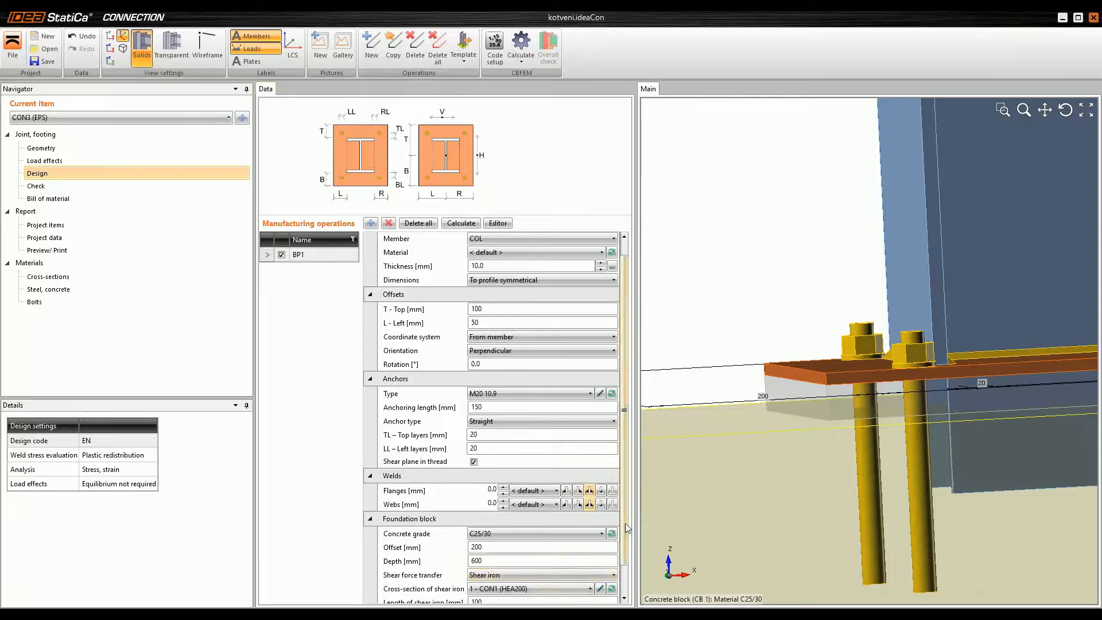
- Change the base plate's stand-off to Gap and inspect the anchors between the plate and the concrete block
drag(624, 419, 624, 447)
click(490, 583)
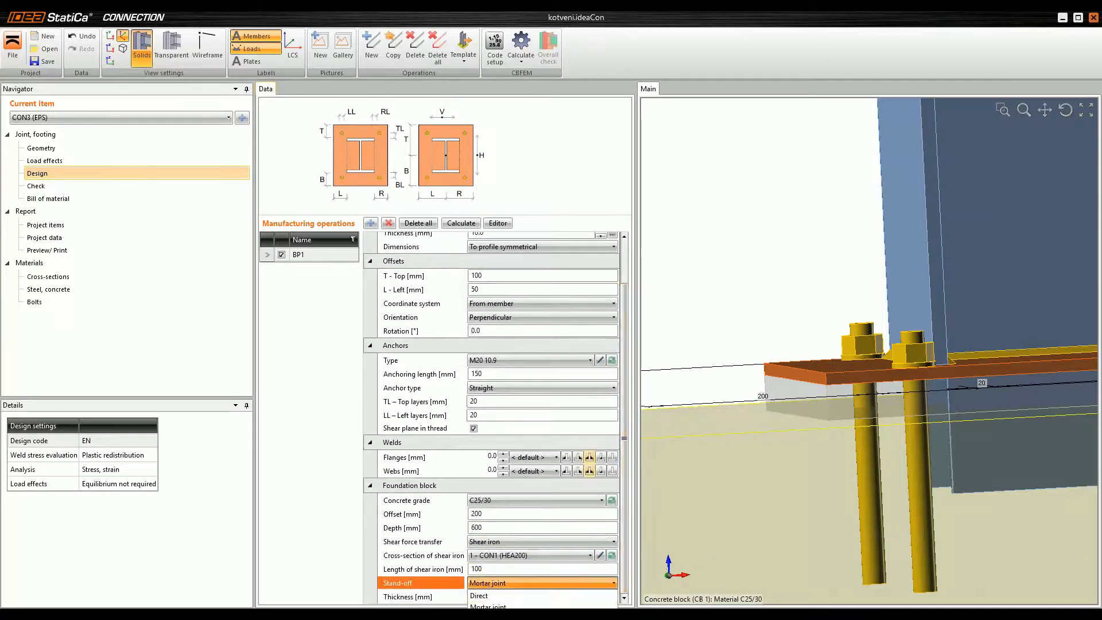
click(494, 617)
scroll(969, 431, down, 4)
right_drag(970, 431, 974, 438)
scroll(974, 438, down, 6)
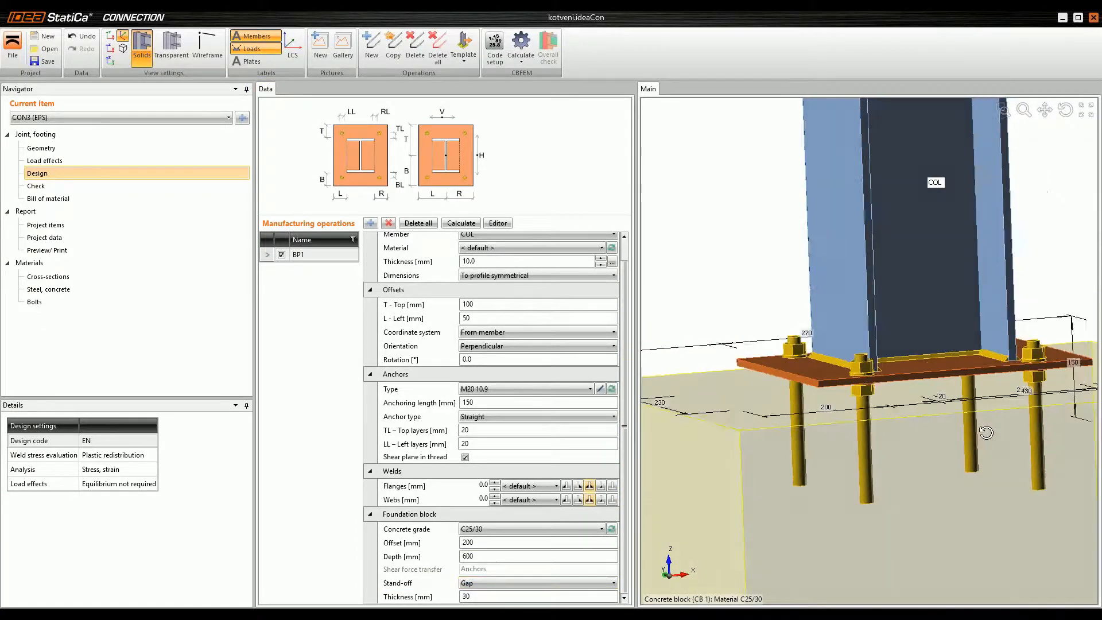
right_drag(999, 439, 1011, 468)
middle_drag(1012, 468, 897, 381)
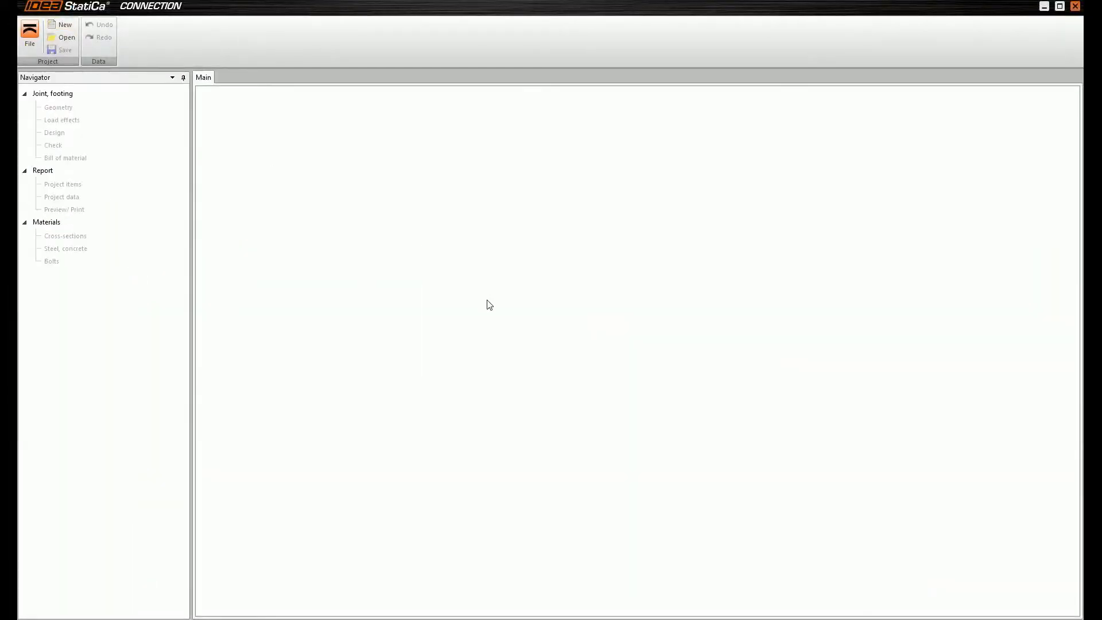
- Start a new project with the topology of a continuous column and one side beam, and open its design settings
click(468, 315)
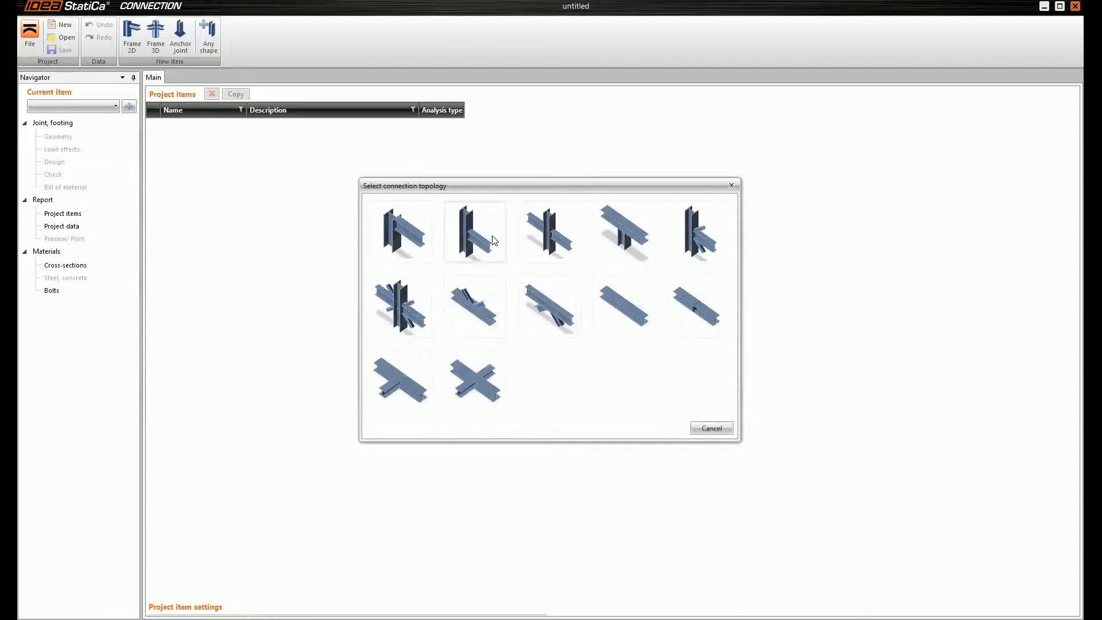
click(489, 241)
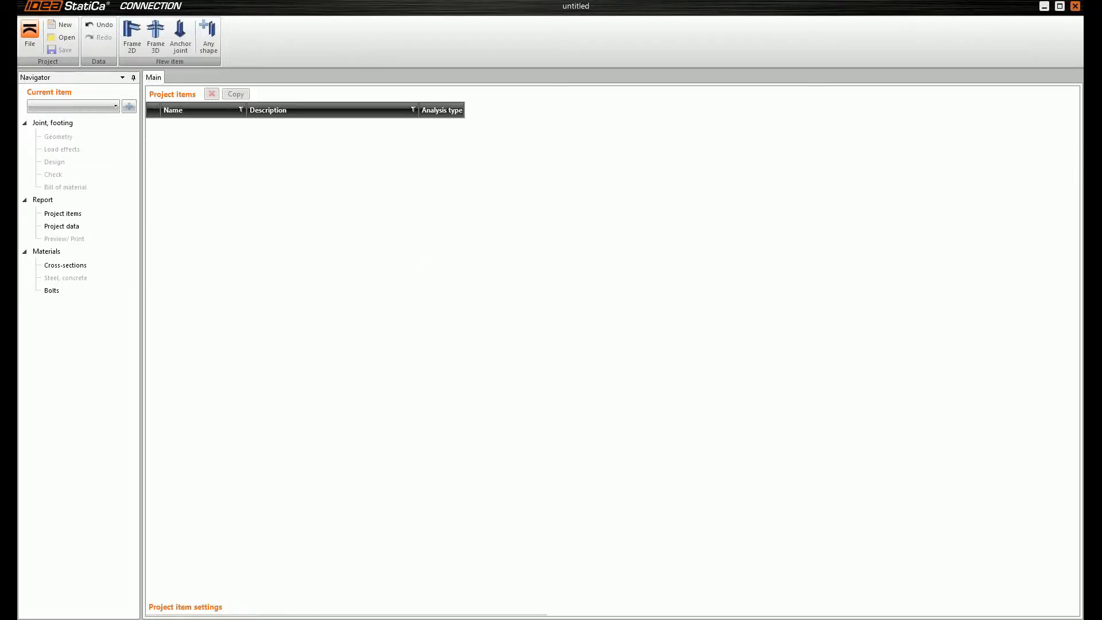
click(55, 162)
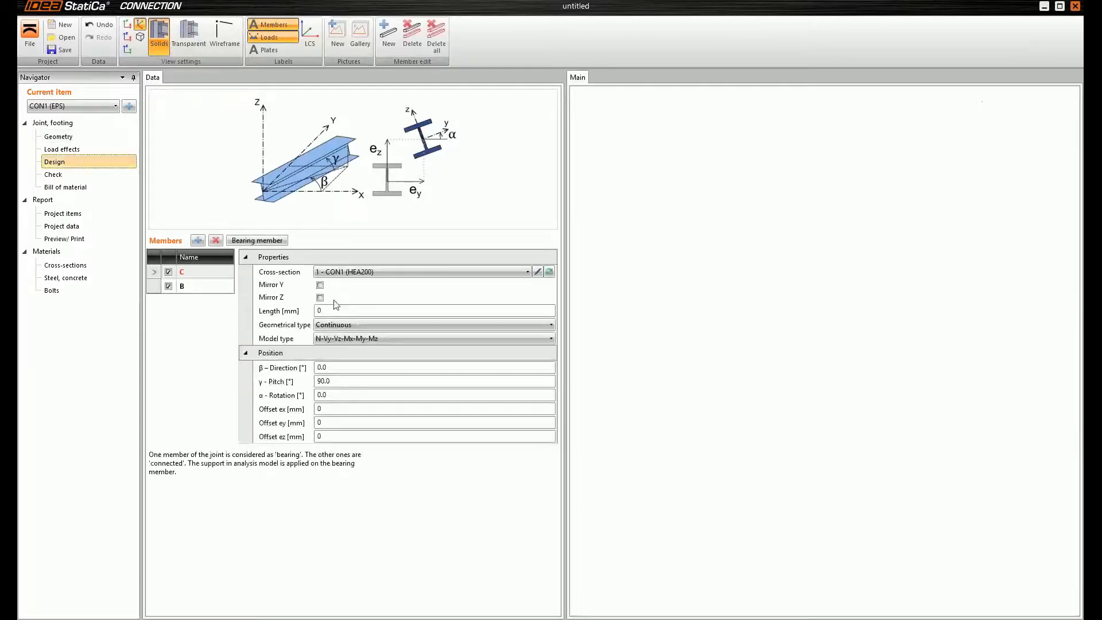
- Add an end plate connecting beam B to column C with M12 4.6 bolts, and set its top offset to 10 mm
click(307, 213)
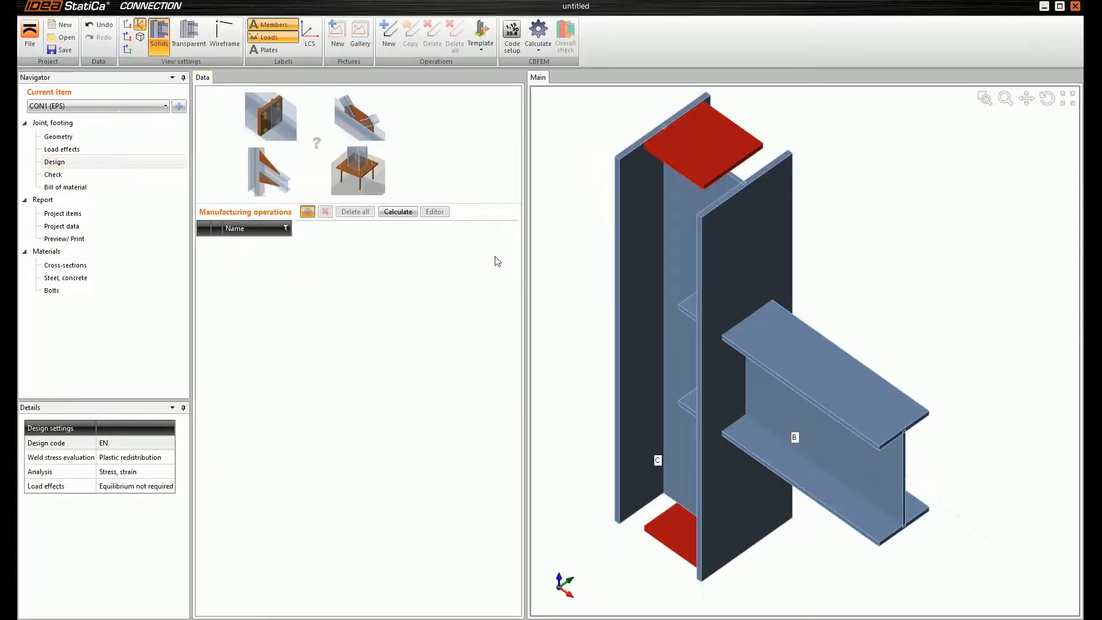
click(419, 233)
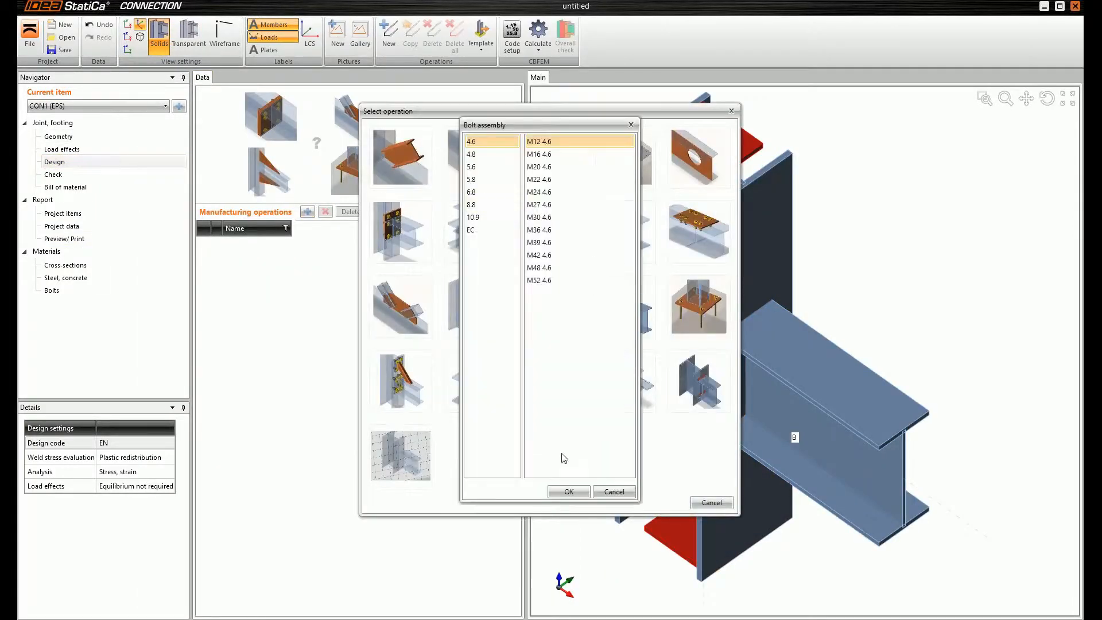
click(580, 492)
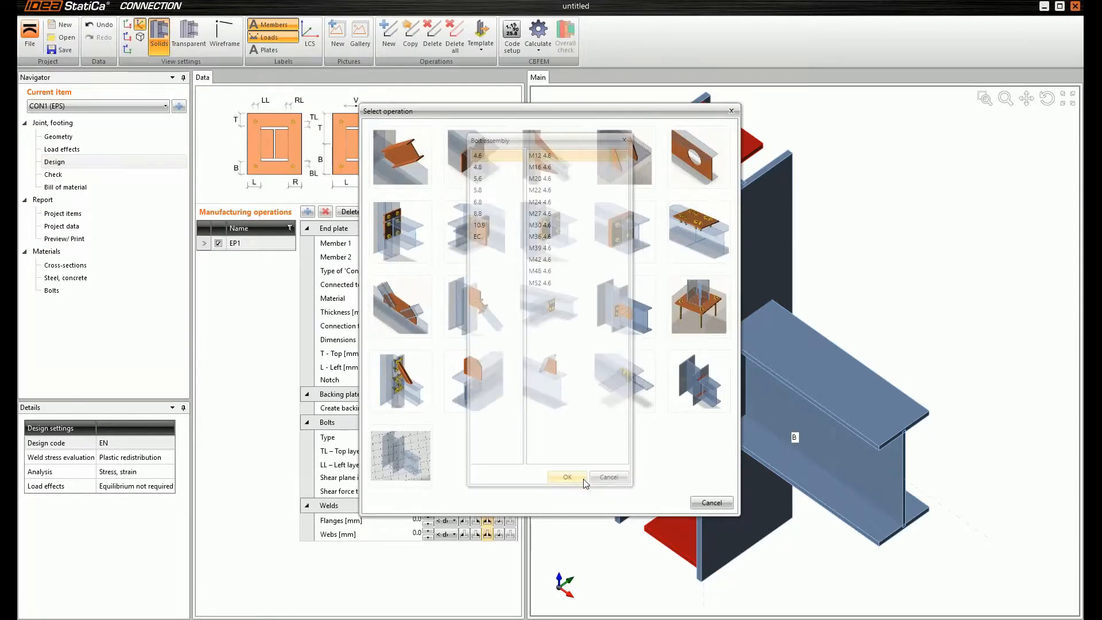
click(436, 353)
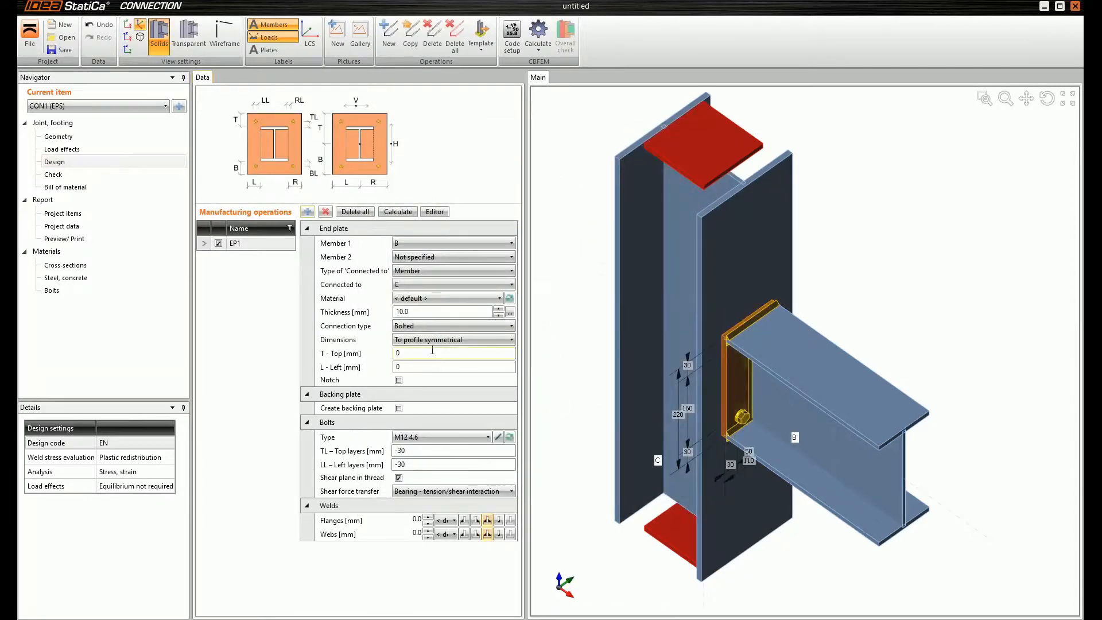
text(10)
key(Tab)
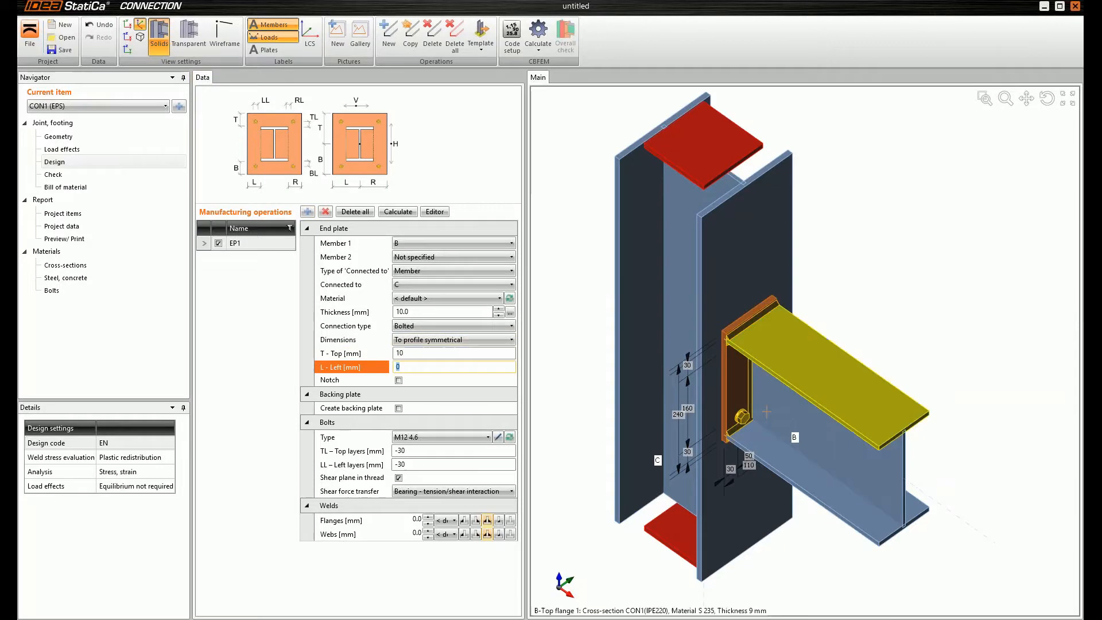
- Remove the flange welds from end plate EP1 and inspect the unwelded bottom flange of beam B
scroll(718, 381, up, 5)
scroll(718, 381, up, 6)
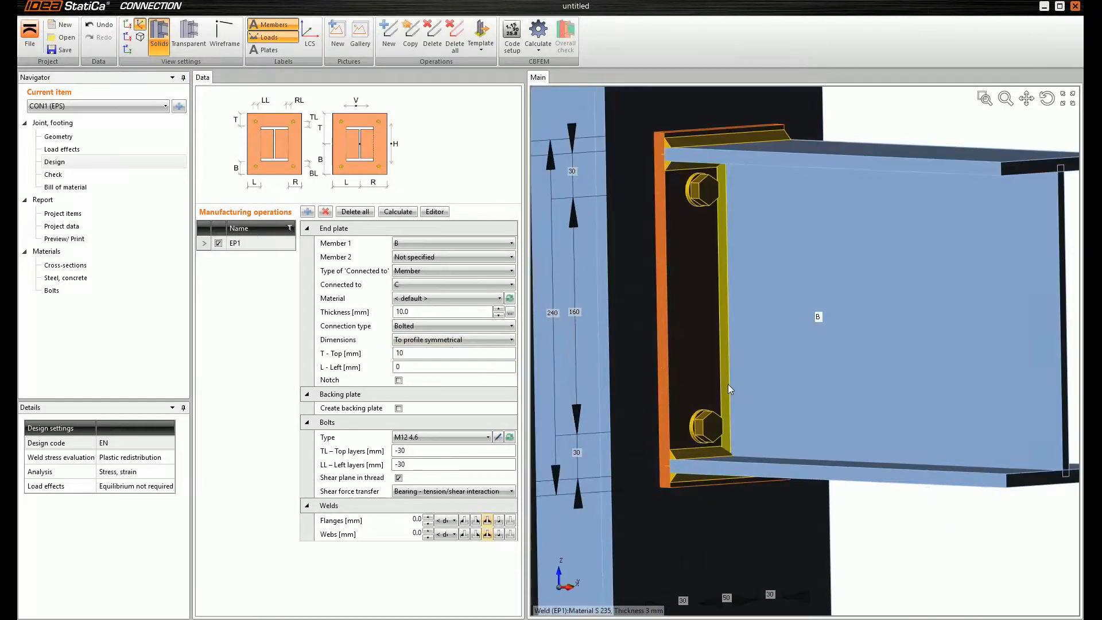
click(509, 520)
right_drag(652, 502, 804, 511)
right_drag(1020, 498, 987, 507)
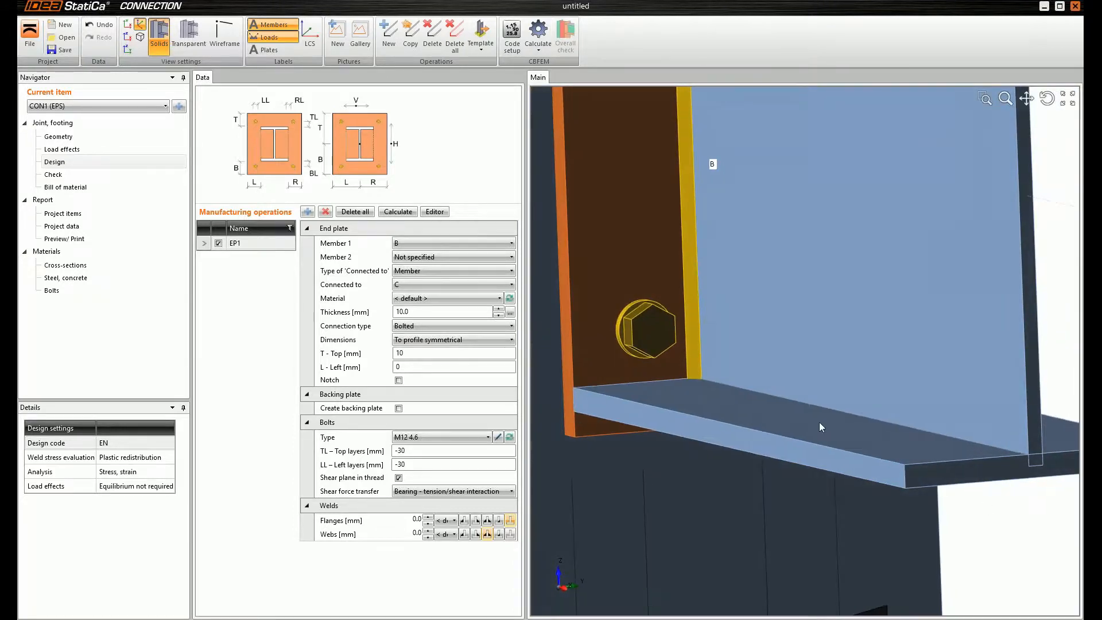
scroll(819, 426, down, 2)
middle_drag(654, 235, 660, 270)
right_drag(658, 264, 664, 256)
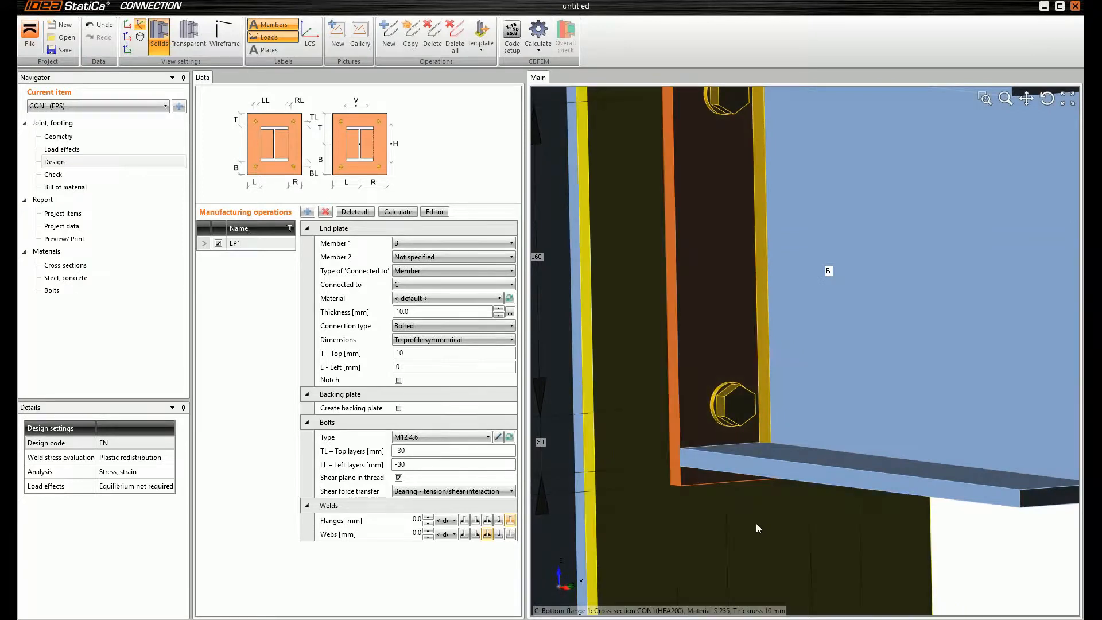
- Add a general edge-to-surface weld joining the bottom flange of member B to end plate EP1
click(305, 216)
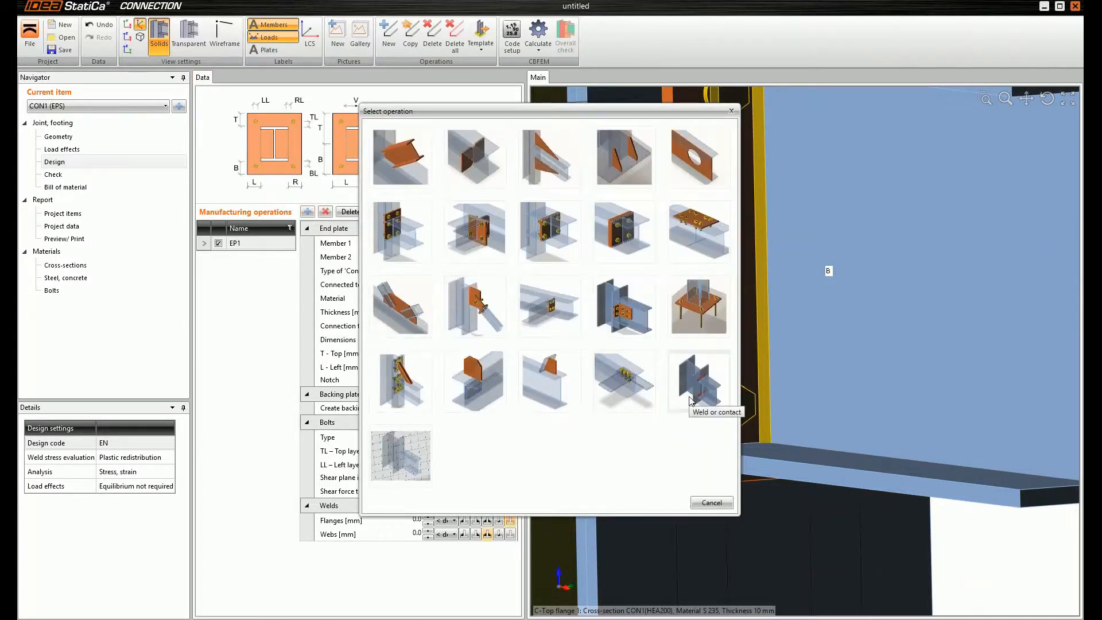
click(692, 395)
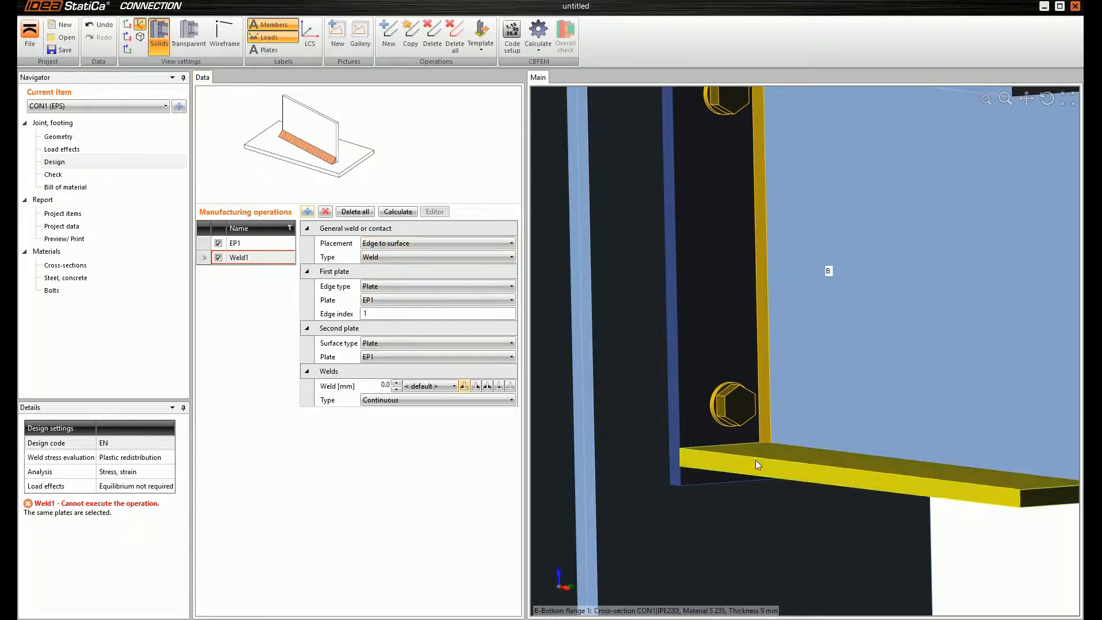
middle_drag(755, 459, 735, 464)
click(413, 288)
click(408, 300)
click(409, 300)
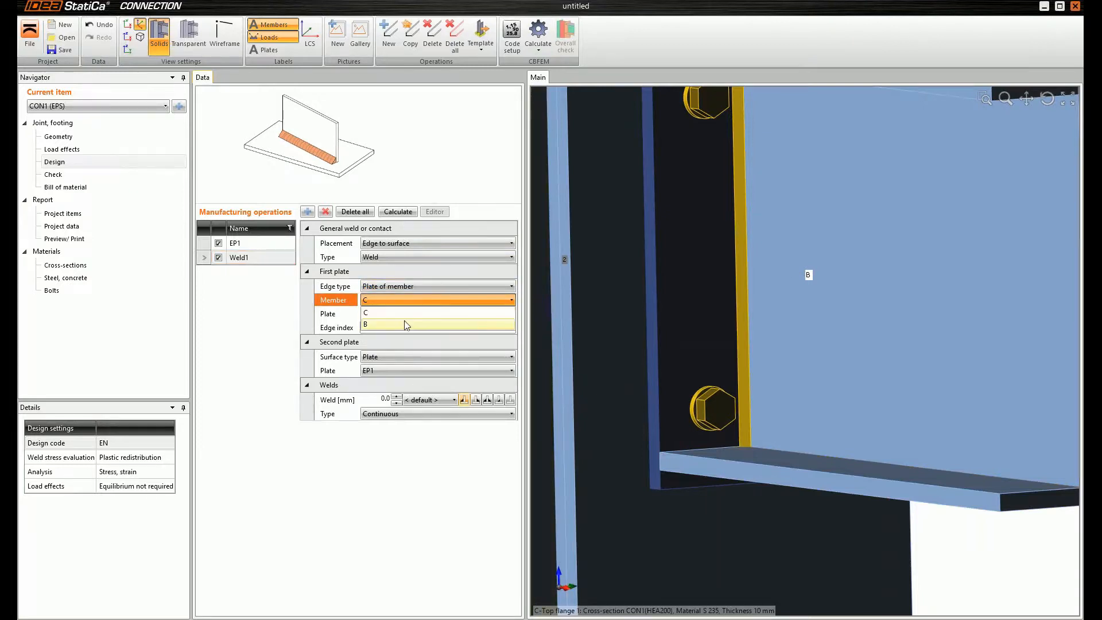
click(406, 320)
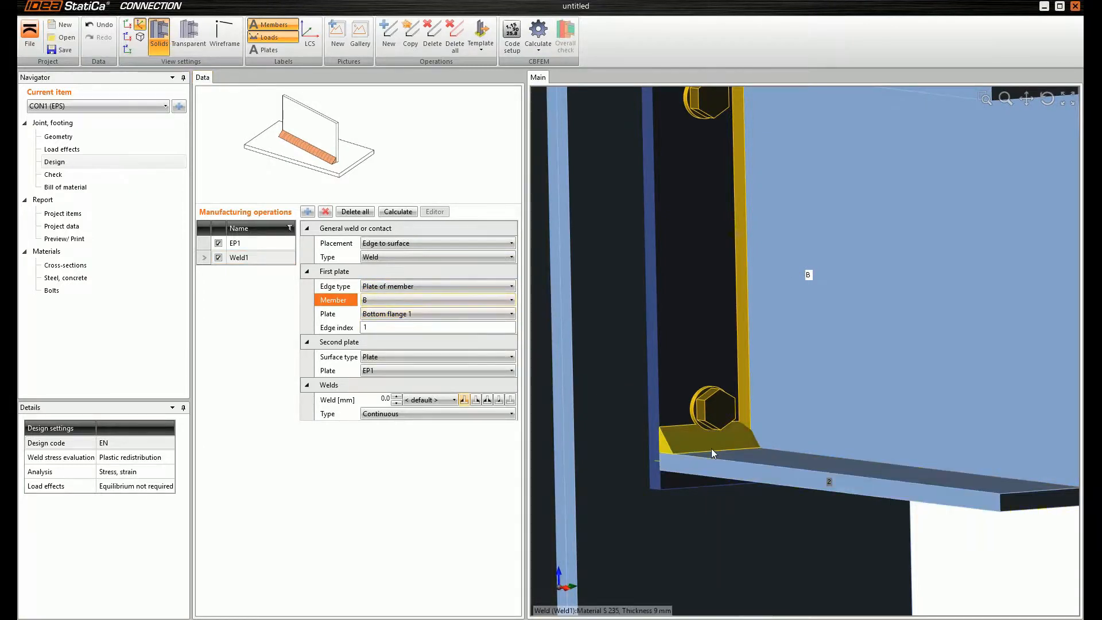
middle_drag(709, 447, 664, 449)
right_drag(687, 450, 652, 454)
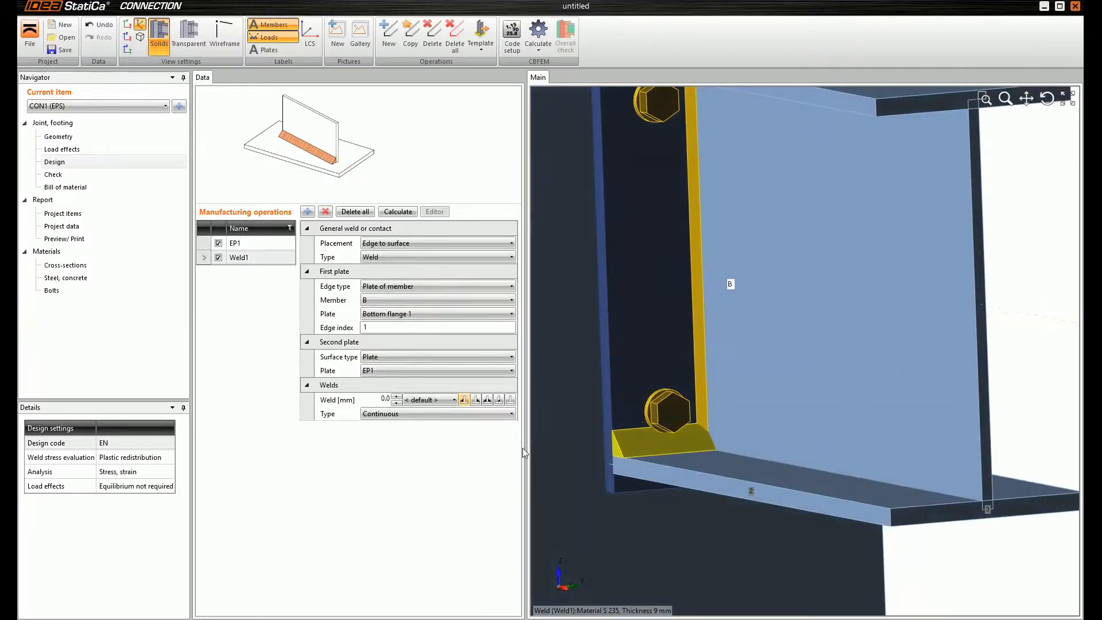
- Change the bottom flange weld Weld1 to a partial weld with Offset 1 of 65 mm
click(425, 414)
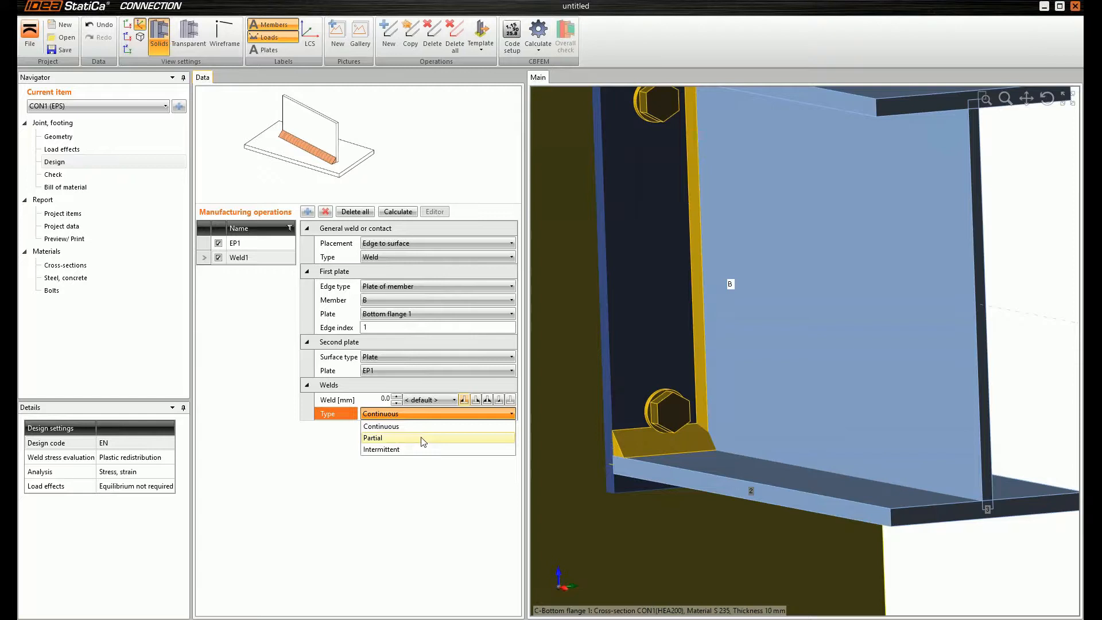
click(423, 438)
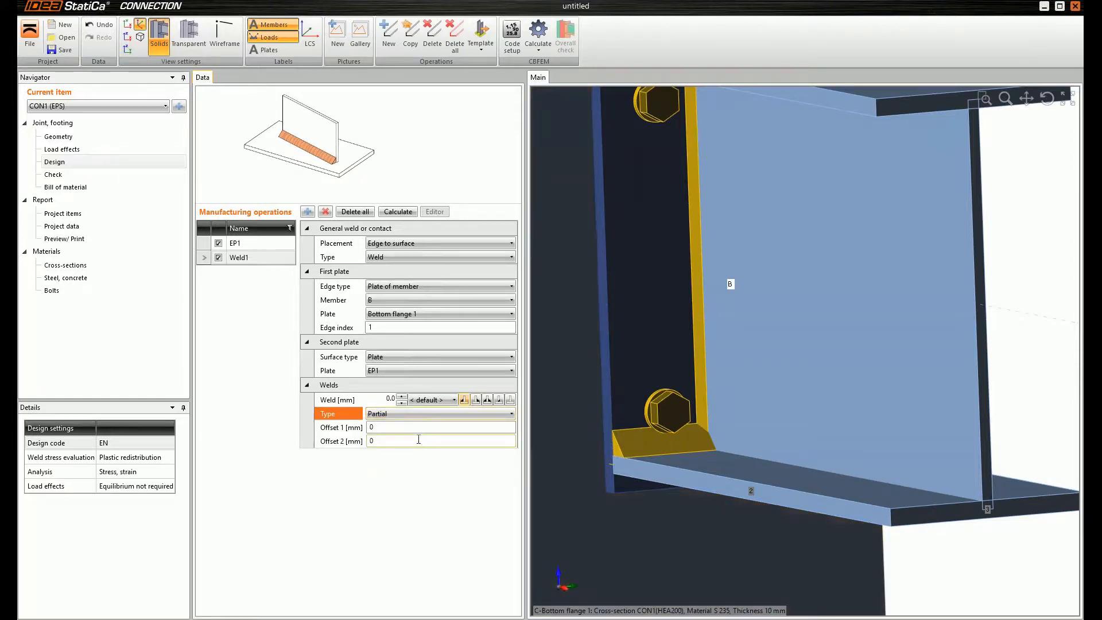
click(391, 427)
double_click(392, 427)
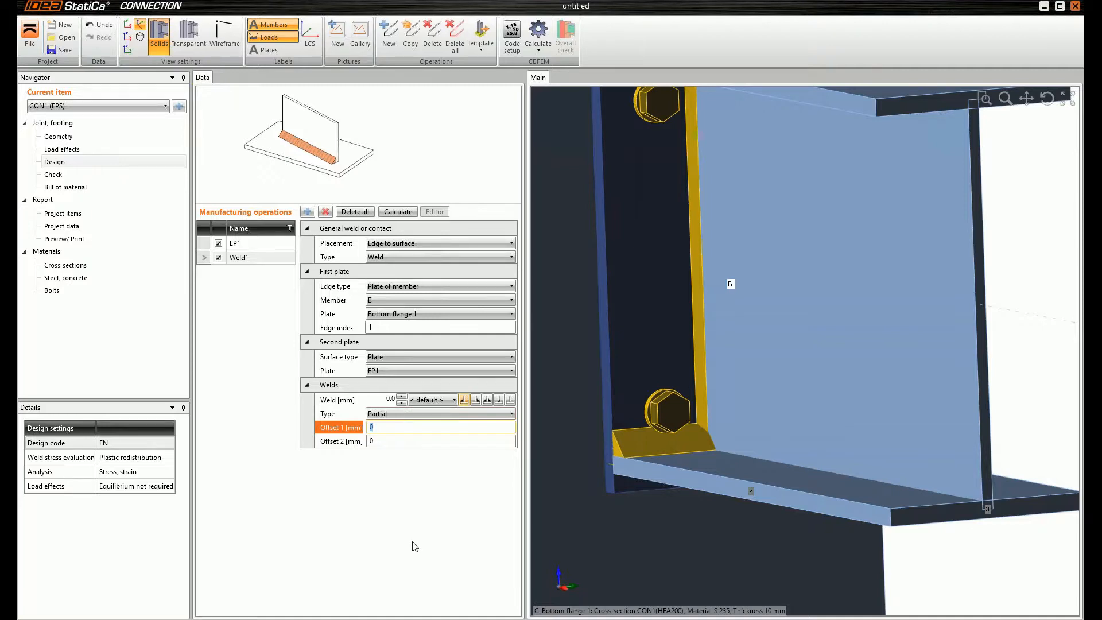
key(Tab)
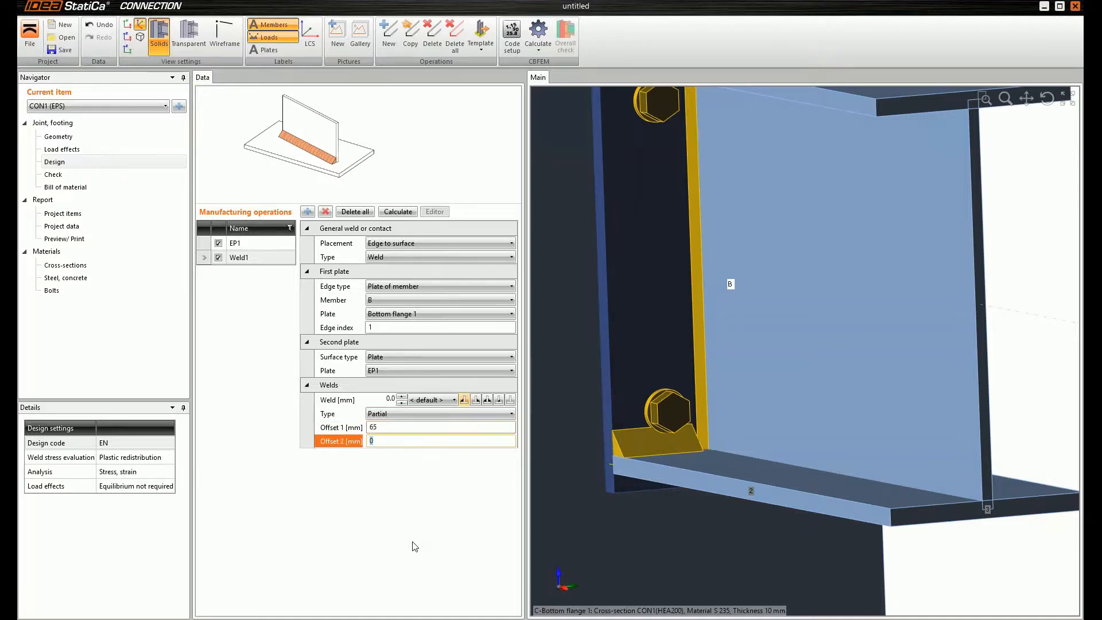
right_drag(660, 489, 728, 462)
scroll(734, 463, up, 3)
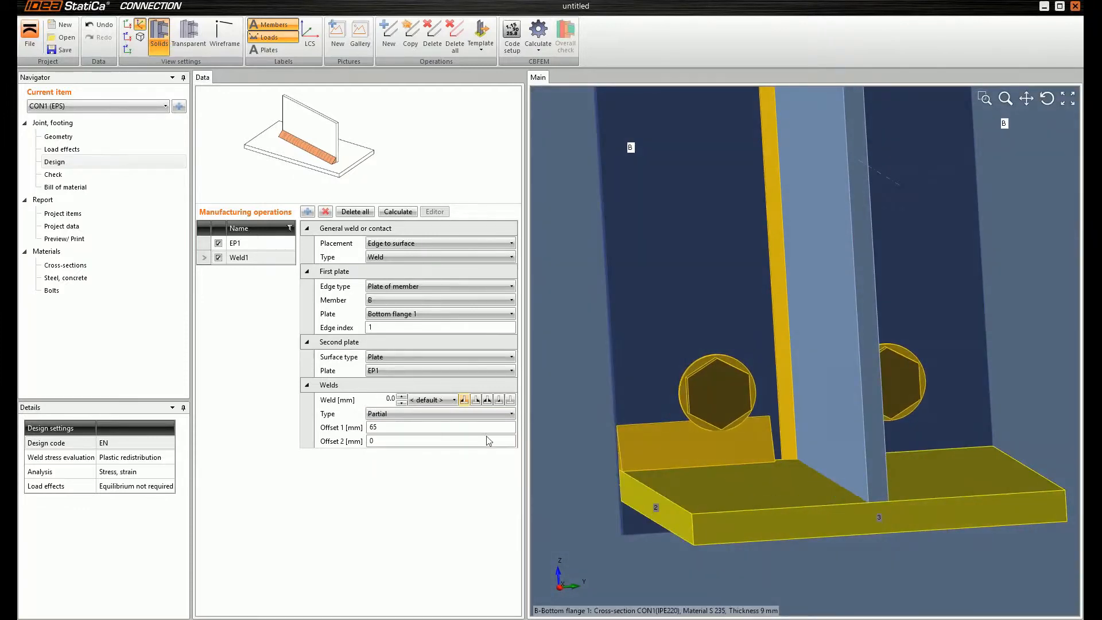
- Set the throat thickness of the partial bottom flange weld to 5 mm
click(391, 400)
text(5)
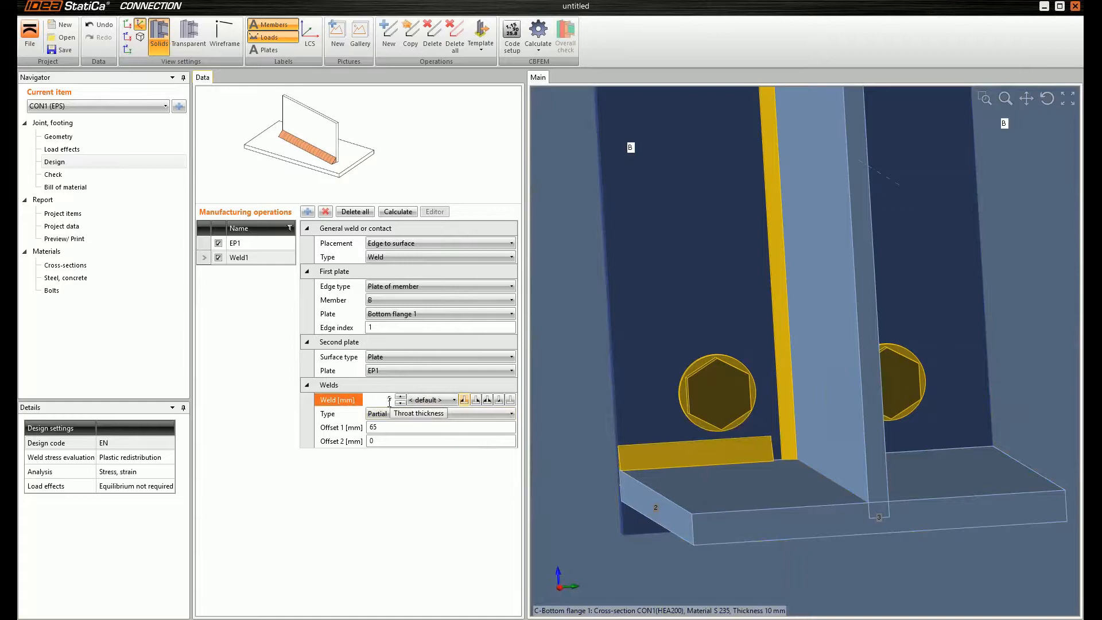
click(380, 440)
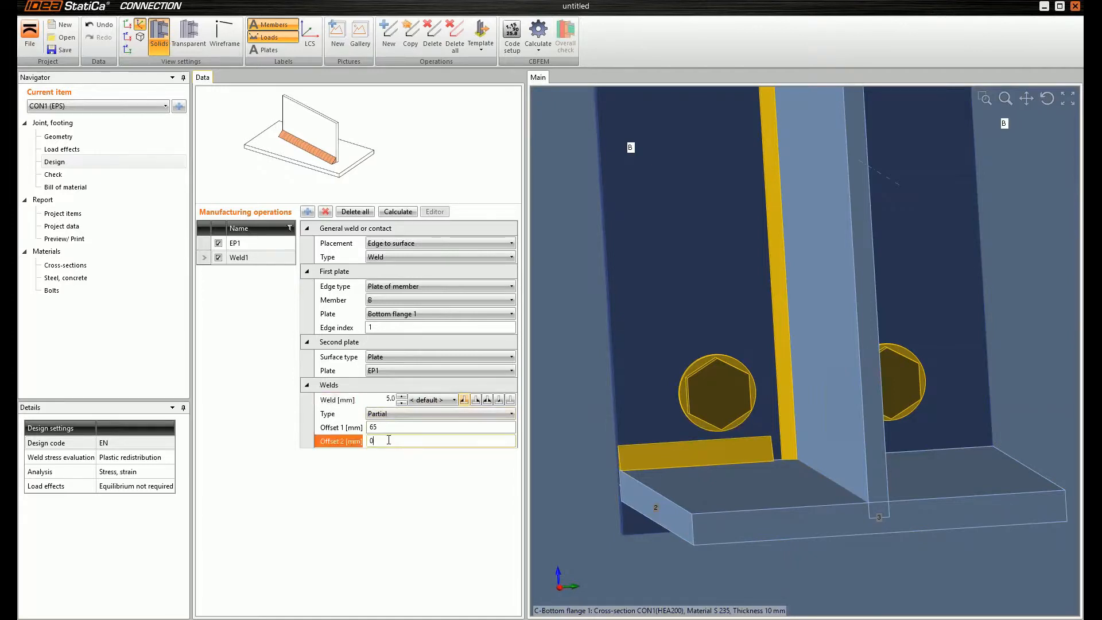
- Copy the partial weld for the other half of the bottom flange, with Offset 1 of 0 mm and Offset 2 of 65 mm
click(410, 33)
click(384, 428)
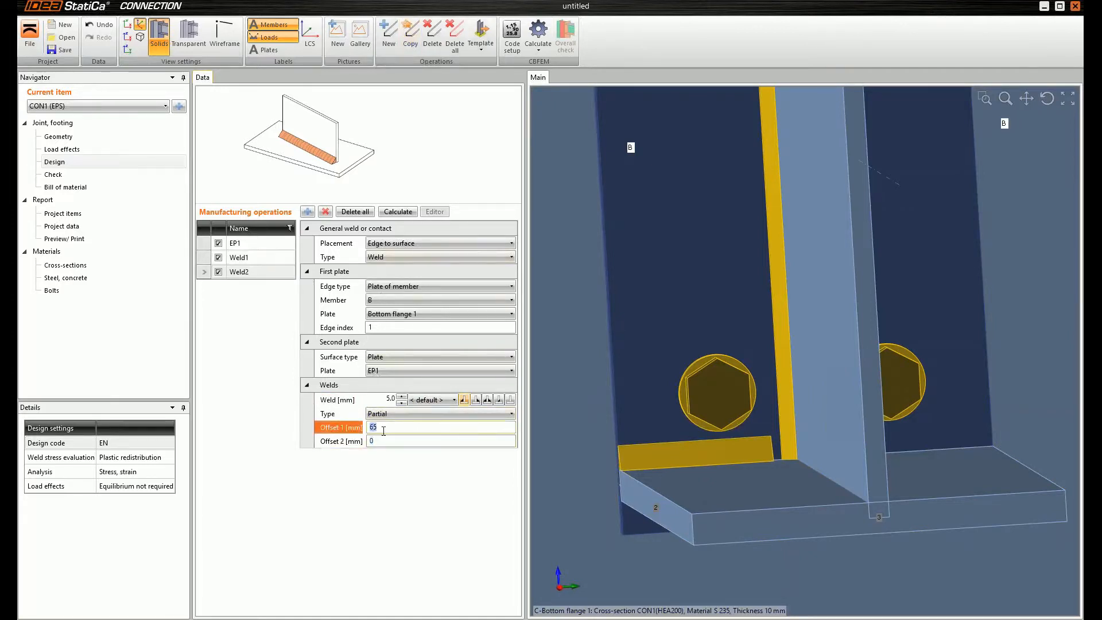
key(Tab)
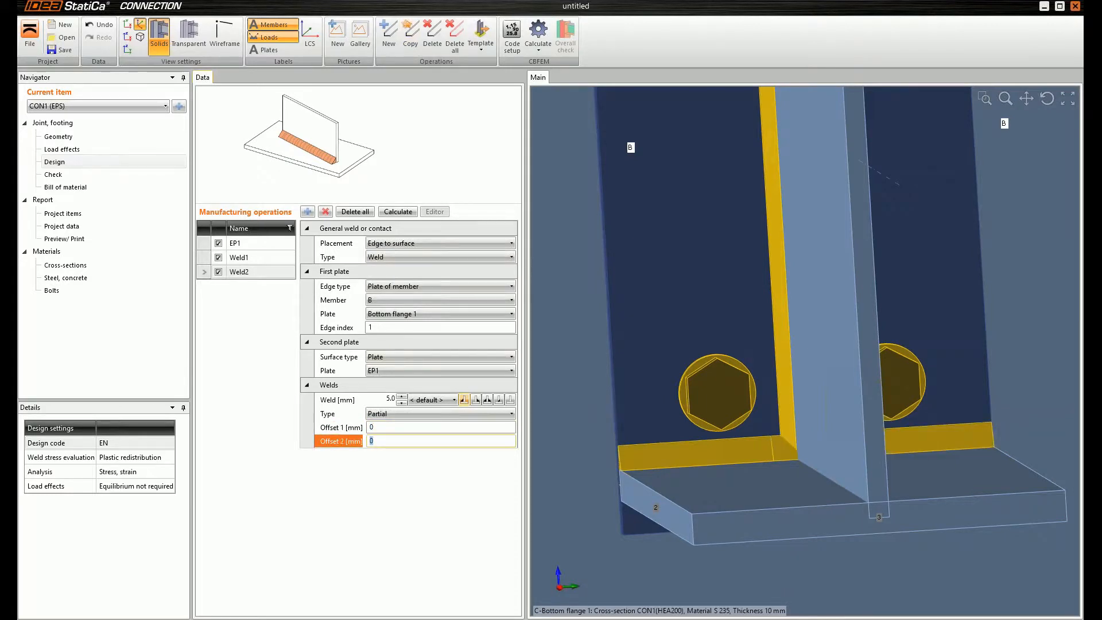
key(Return)
middle_drag(683, 449, 732, 452)
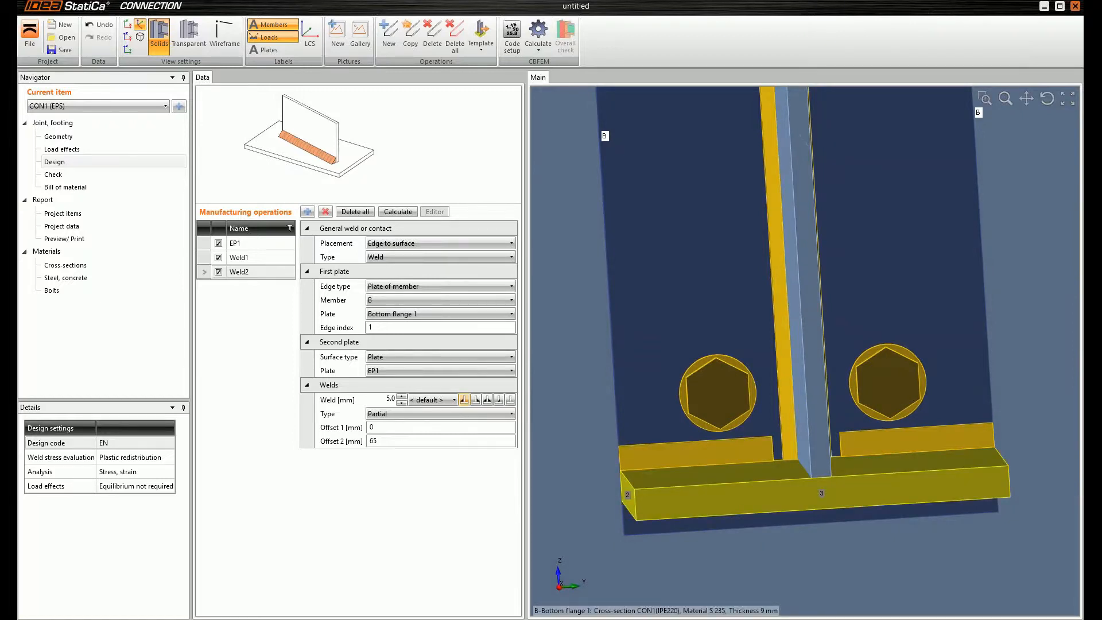
middle_drag(806, 464, 792, 462)
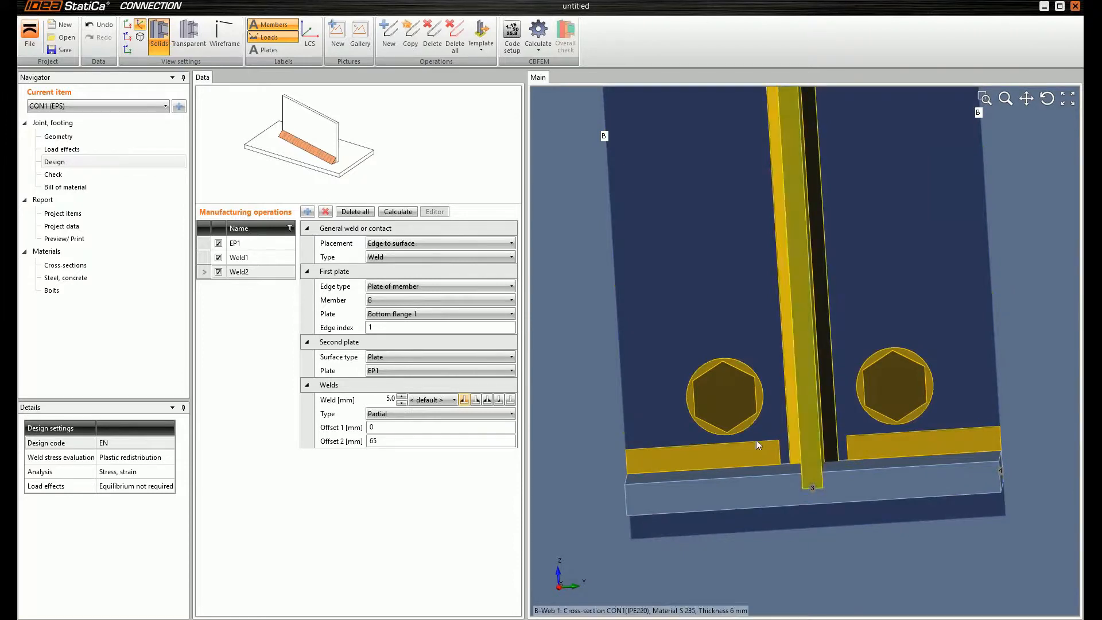
ctrl+middle_drag(732, 451, 872, 386)
scroll(802, 316, down, 2)
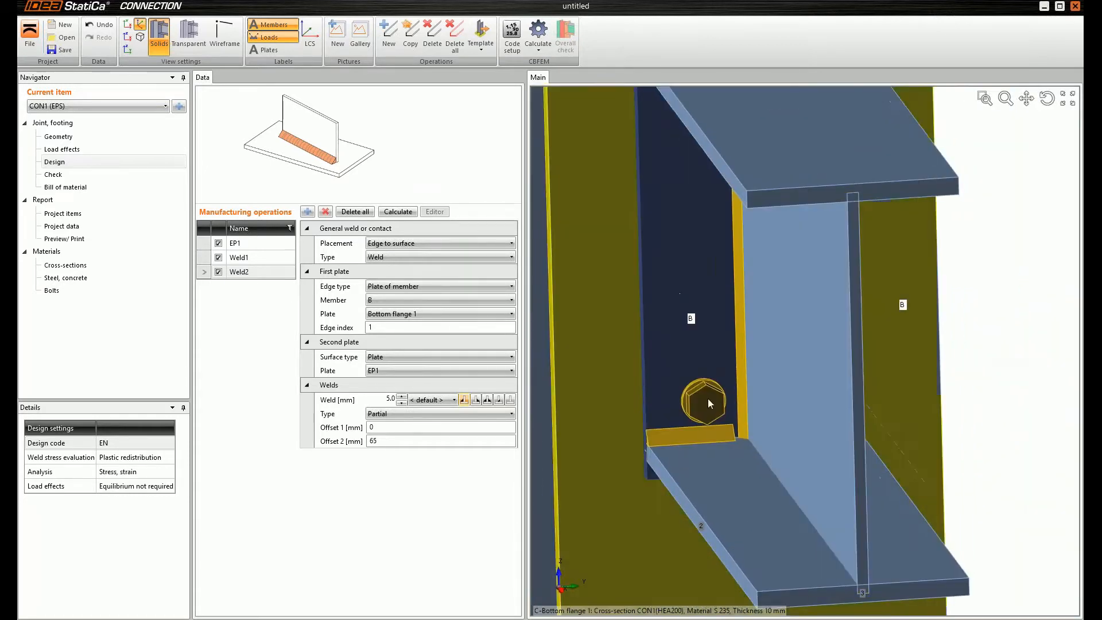
scroll(708, 398, up, 4)
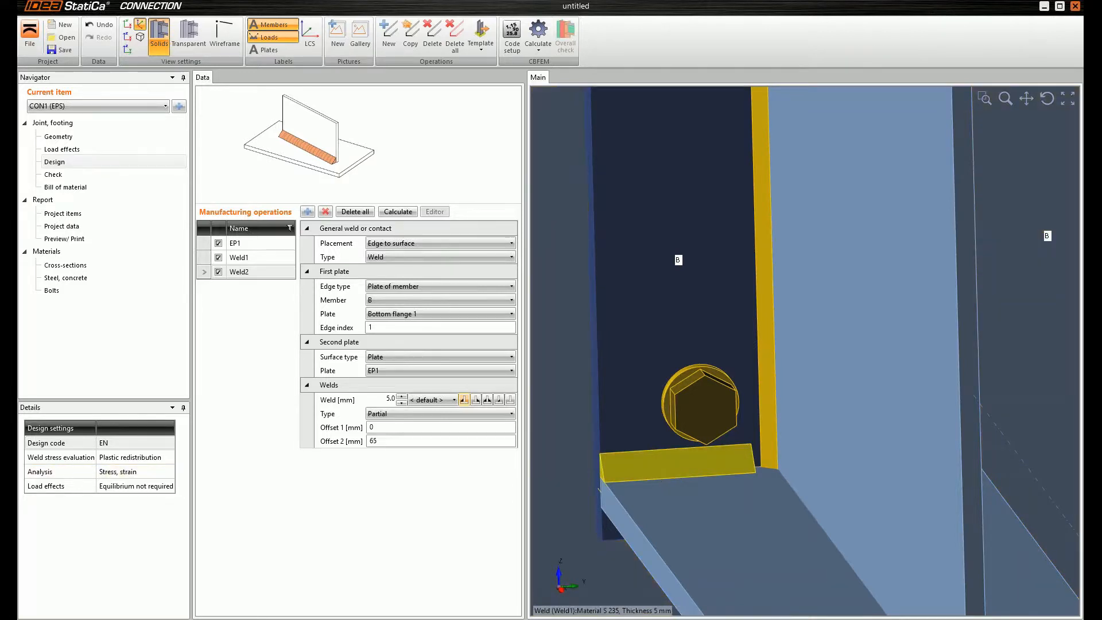
middle_drag(657, 475, 628, 456)
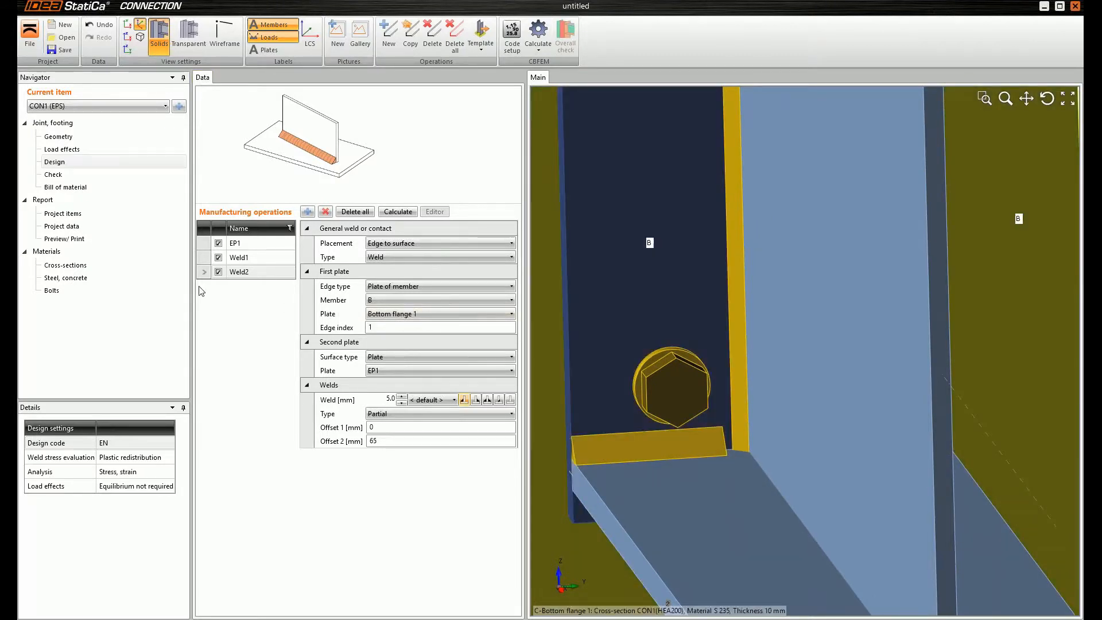
- Add a new joint to the current project using the topology of two beams meeting end to end
click(74, 27)
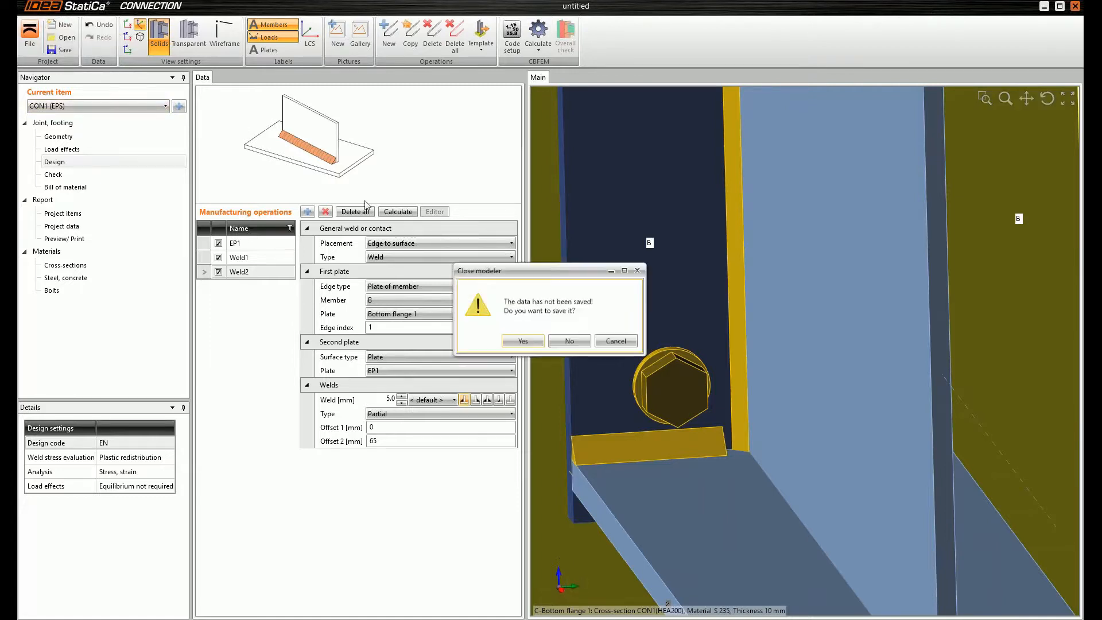
click(616, 341)
click(179, 106)
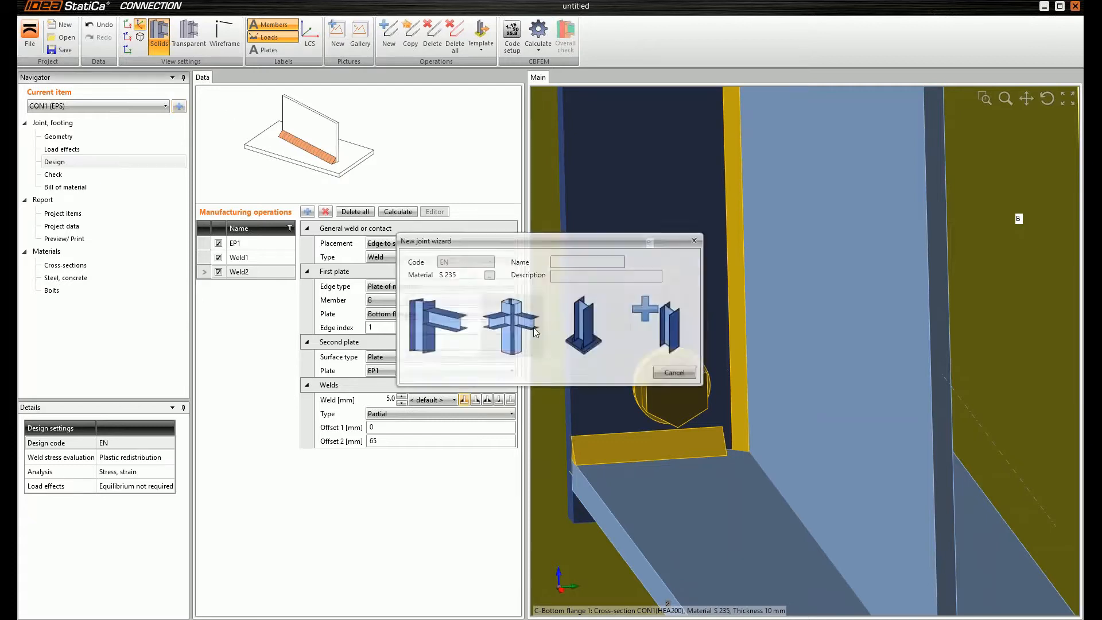
click(453, 320)
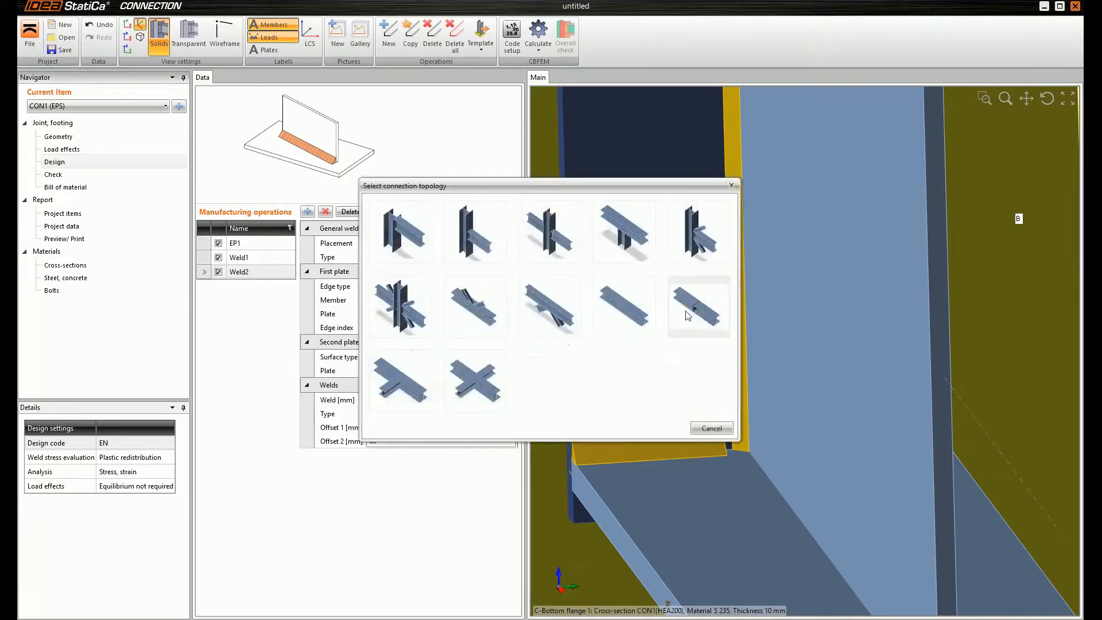
click(689, 315)
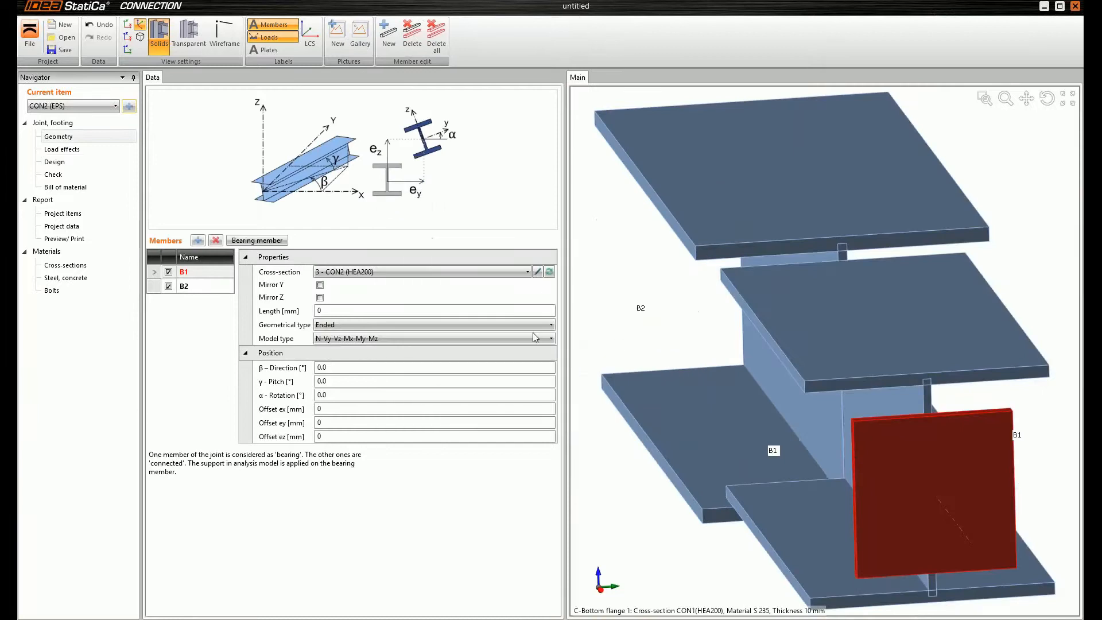
- Assign the rolled pipe cross-section PIPE102XS to member B1
click(550, 272)
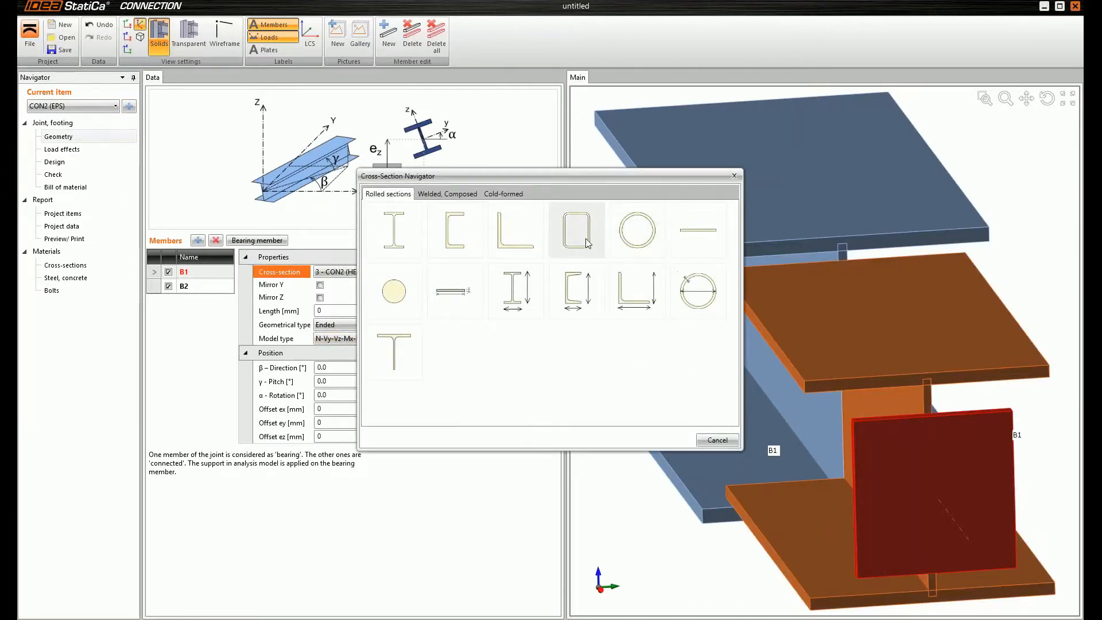
click(620, 244)
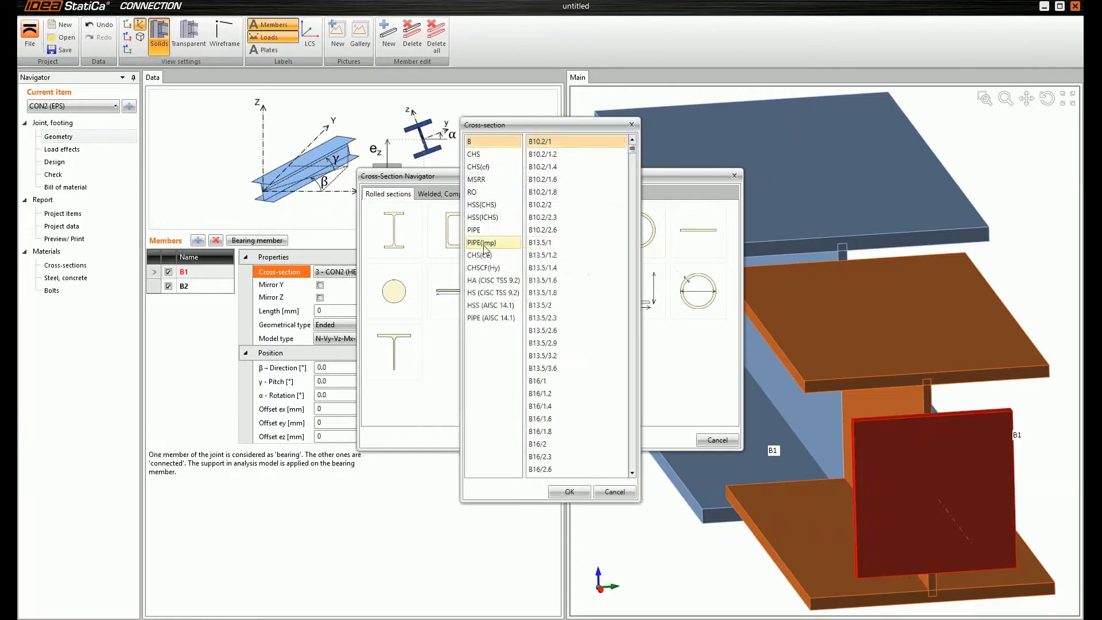
click(481, 231)
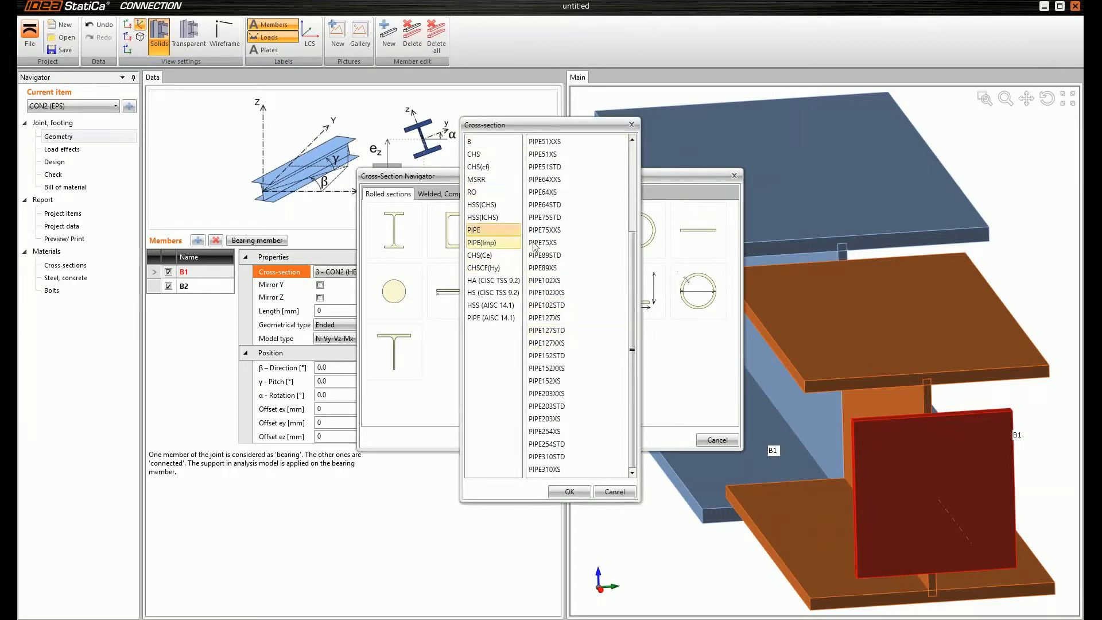
click(553, 304)
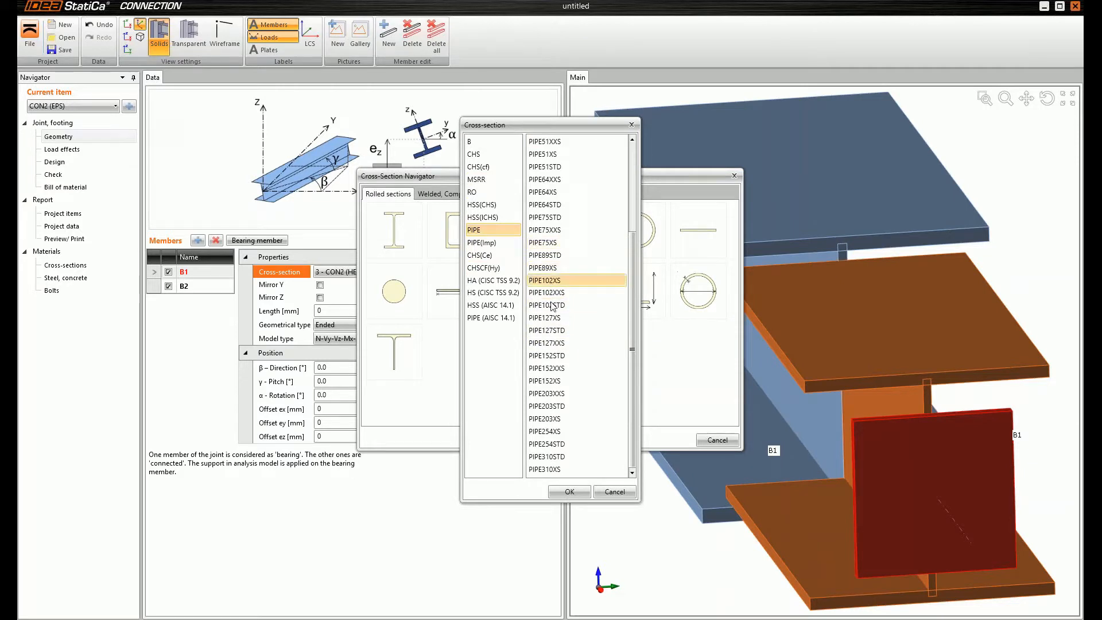
click(569, 492)
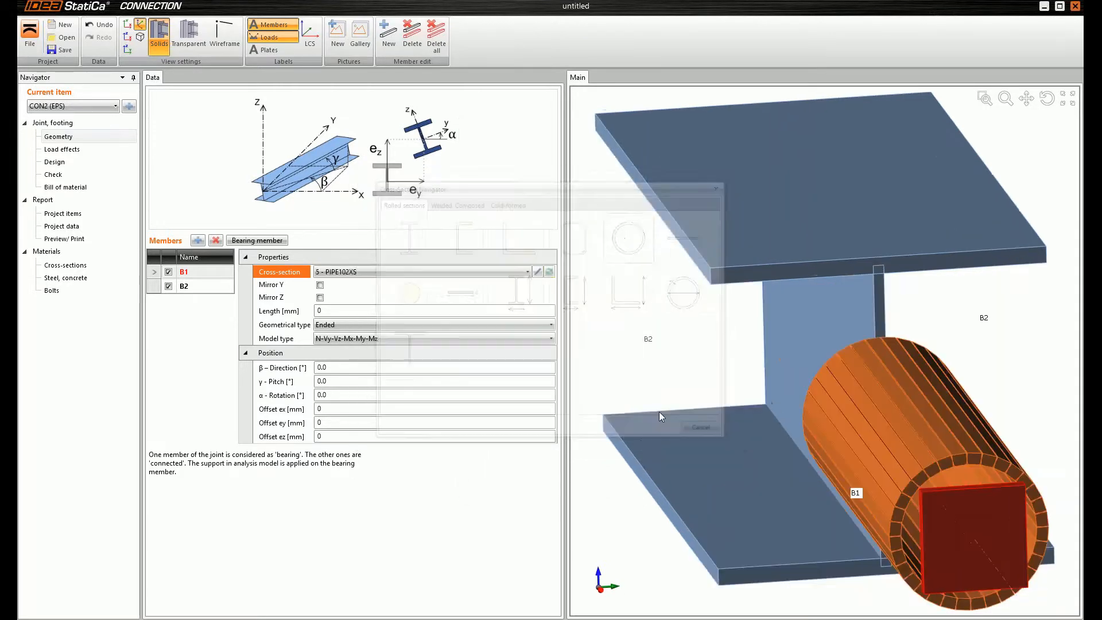
- Assign the existing PIPE102XS cross-section to member B2 and view the two pipes from the side
click(162, 290)
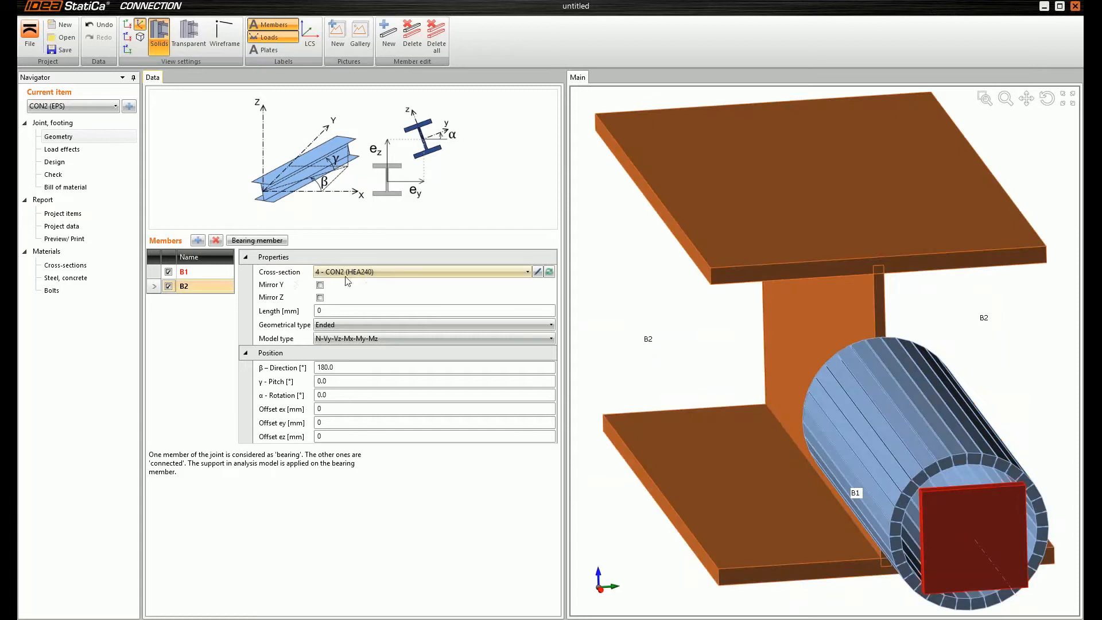
click(365, 272)
click(412, 333)
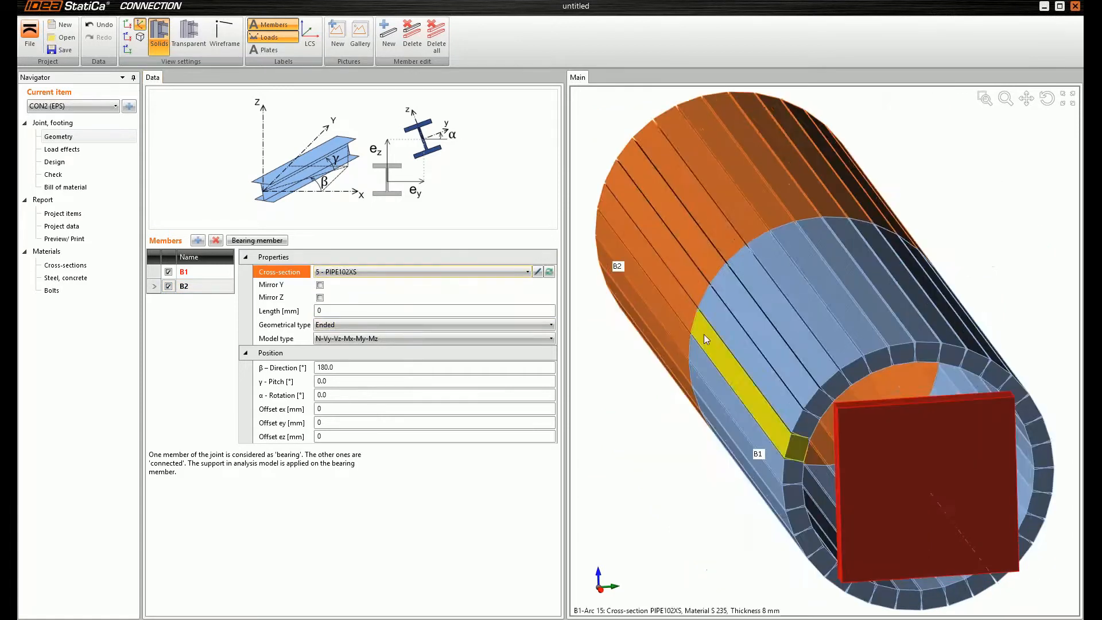
scroll(704, 334, down, 4)
ctrl+middle_drag(744, 381, 896, 376)
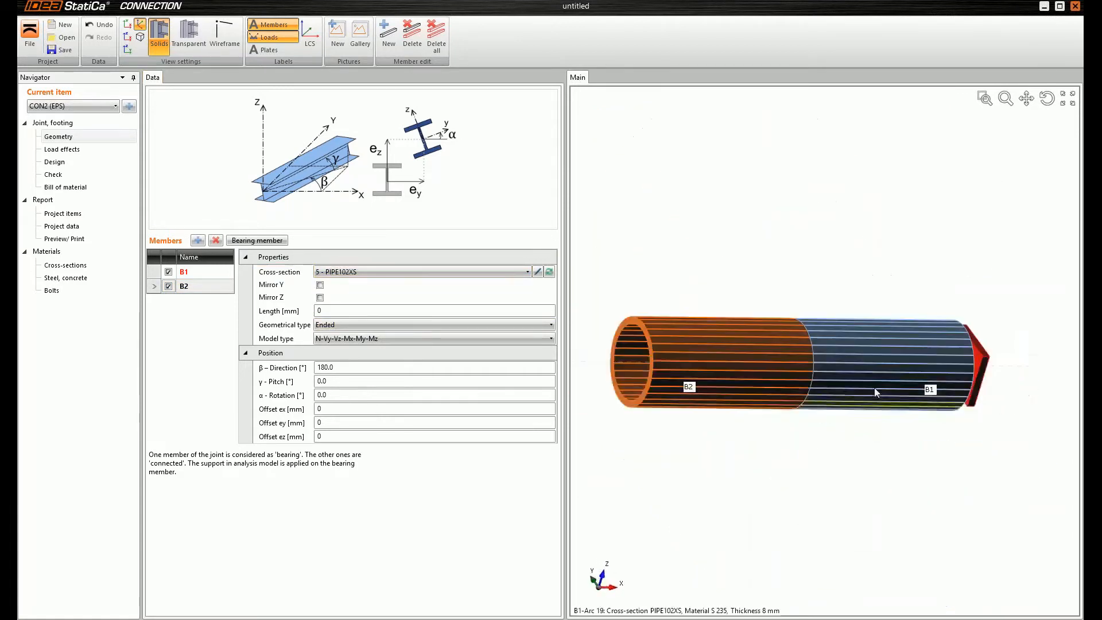
mouse_move(804, 266)
ctrl+middle_down()
mouse_move(804, 292)
mouse_move(833, 287)
mouse_move(811, 278)
ctrl+middle_up()
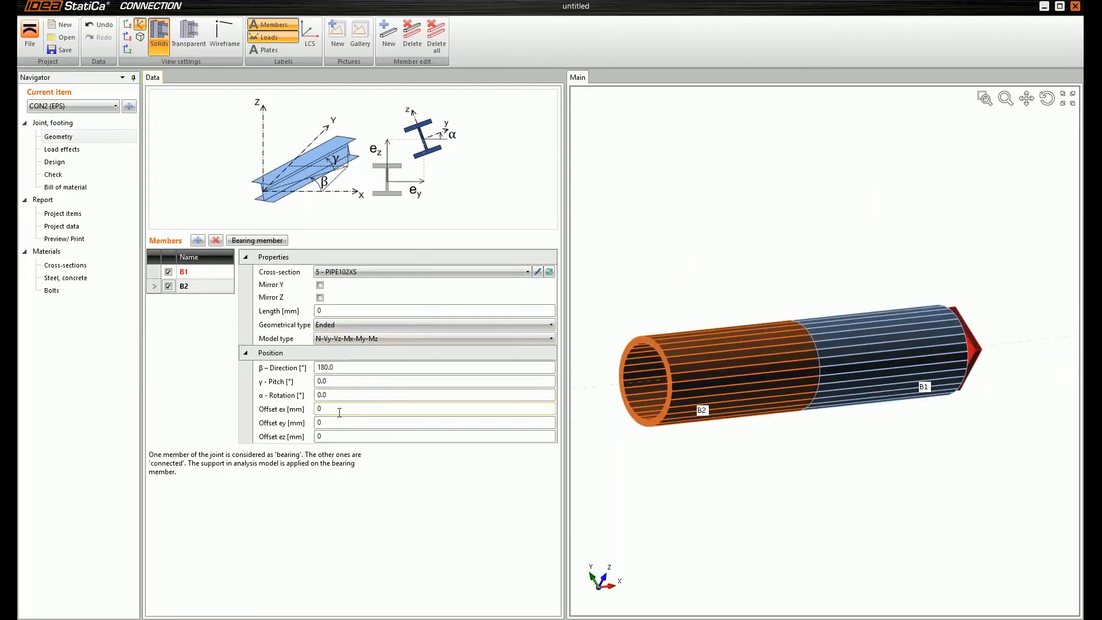
- Set the pitch of member B2 to 45°
click(340, 381)
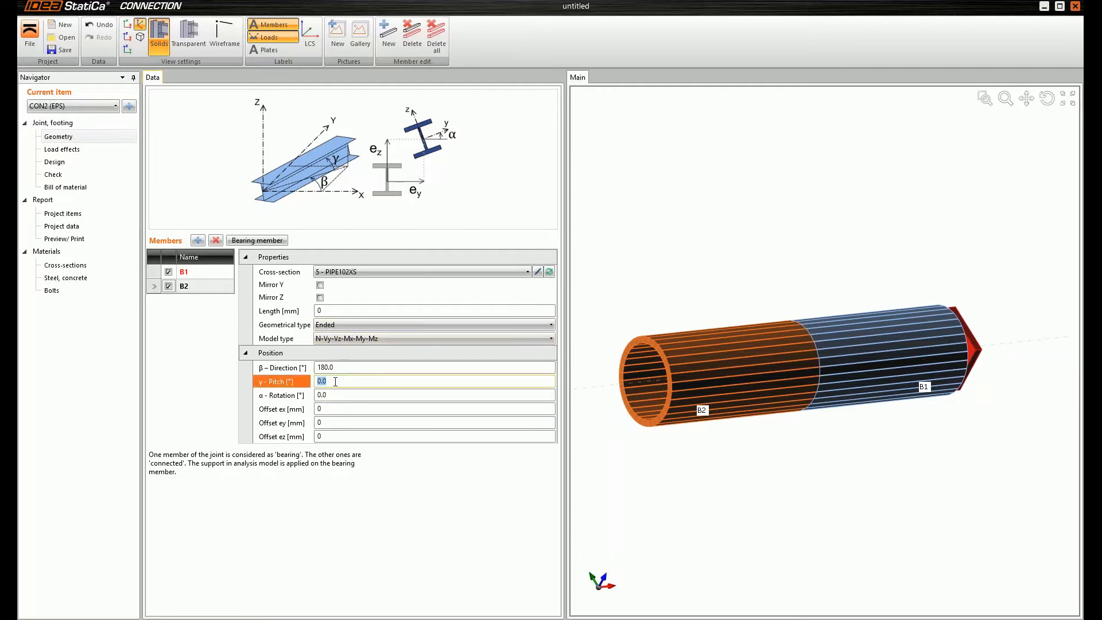
text(45)
key(Tab)
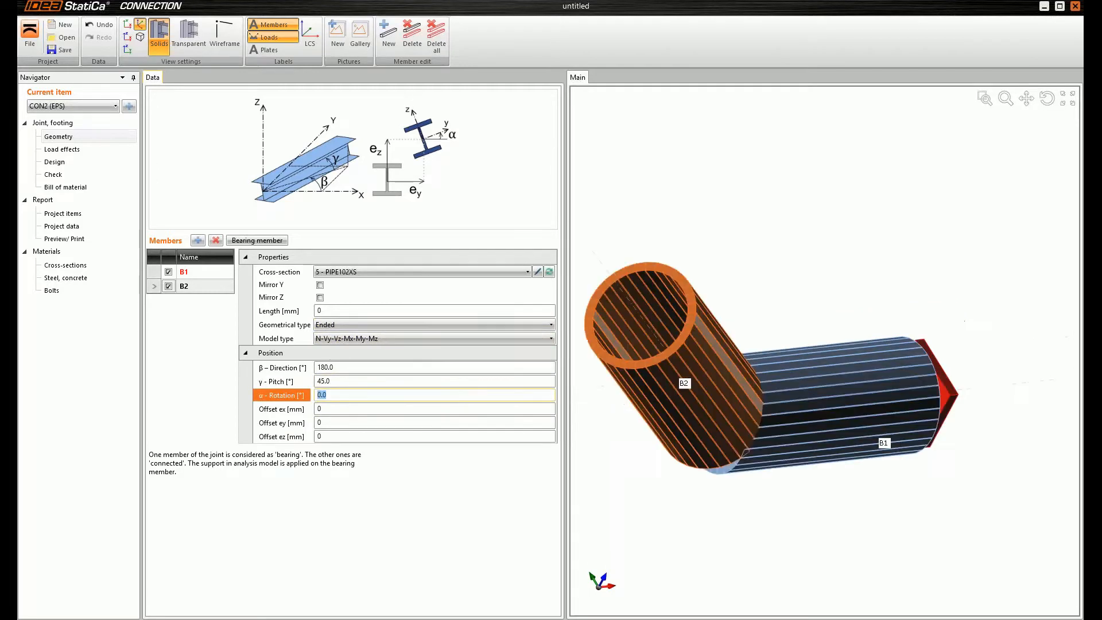
right_drag(755, 312, 781, 281)
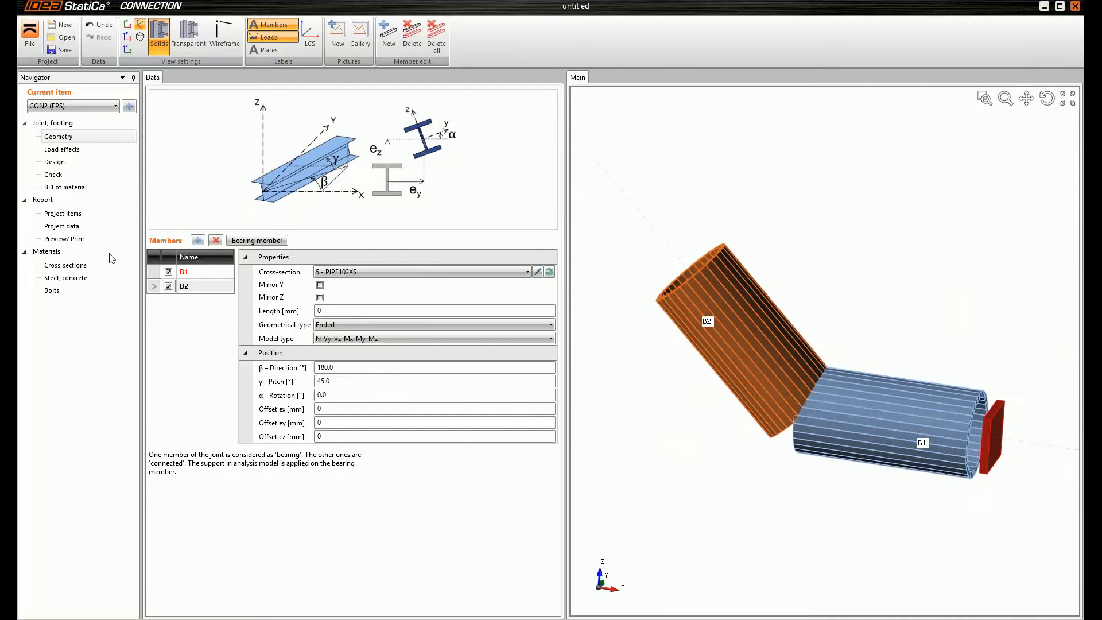
- Add a member cut operation to the design of the angled pipe joint
click(57, 163)
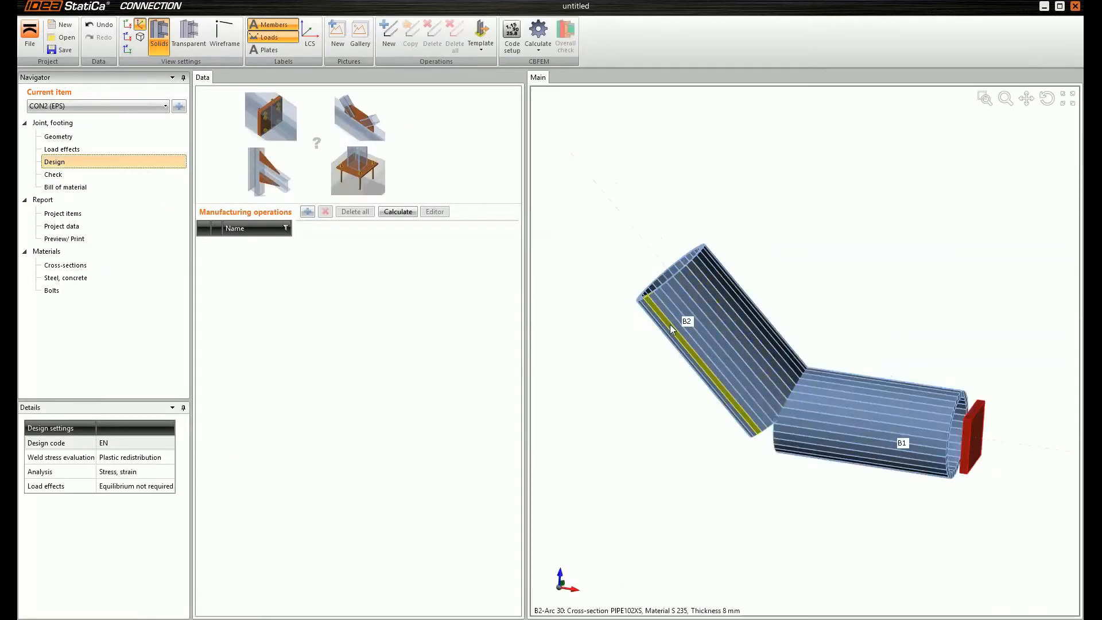
middle_drag(669, 325, 664, 326)
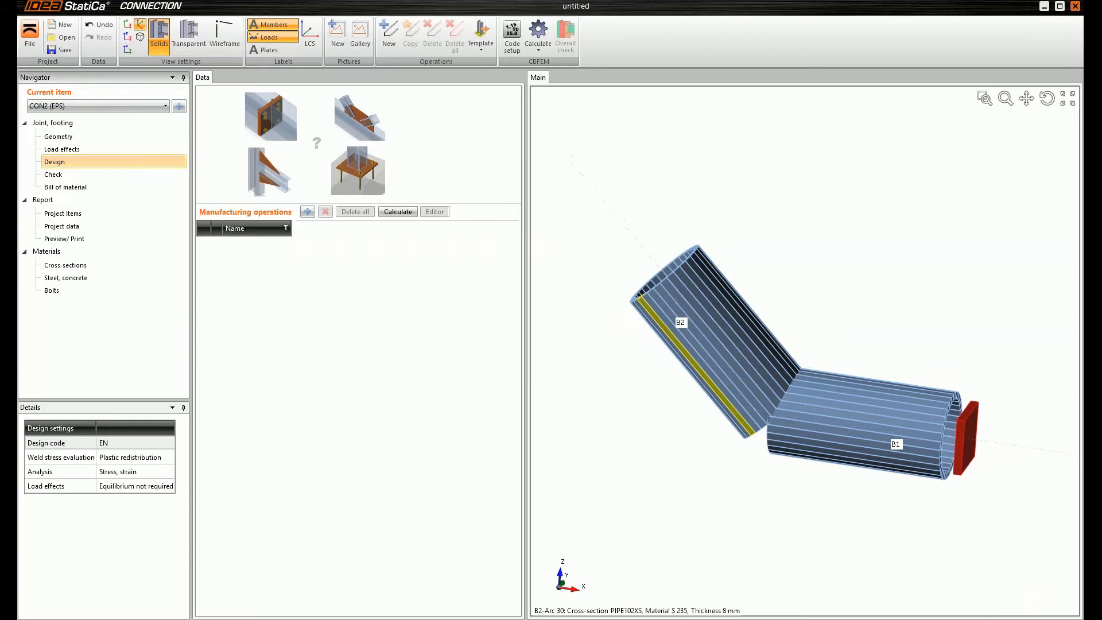
click(307, 212)
click(324, 228)
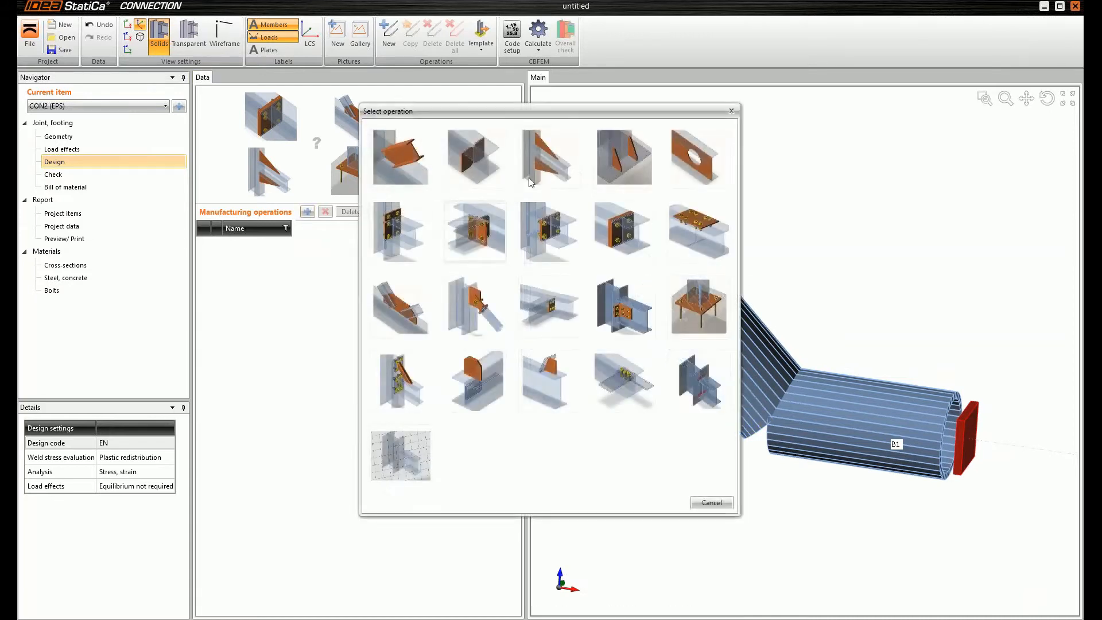
drag(559, 118, 408, 157)
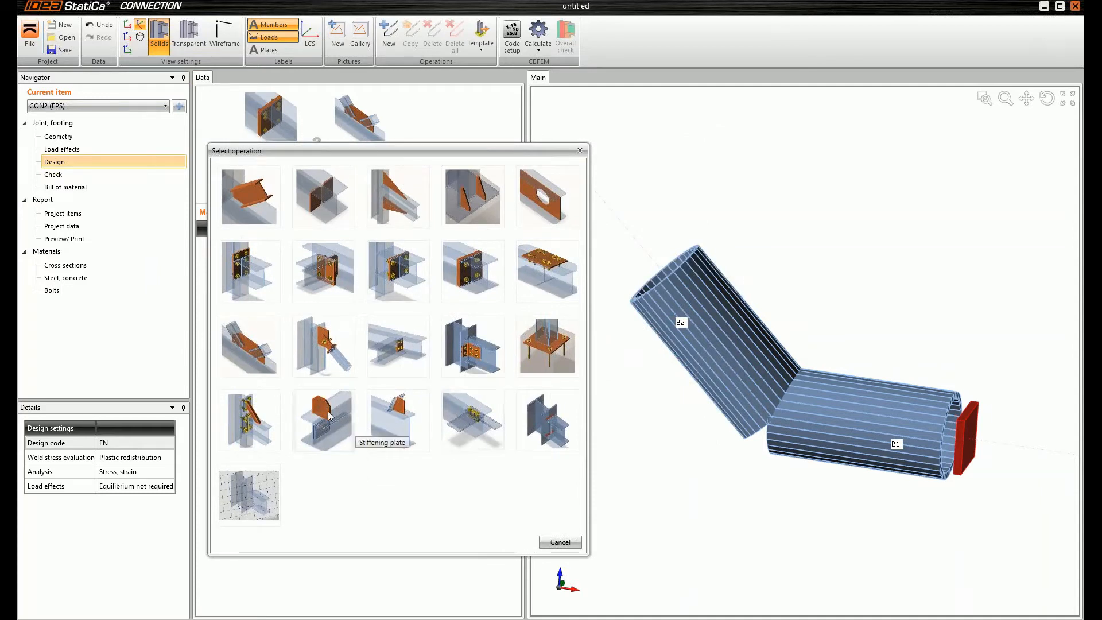
click(256, 207)
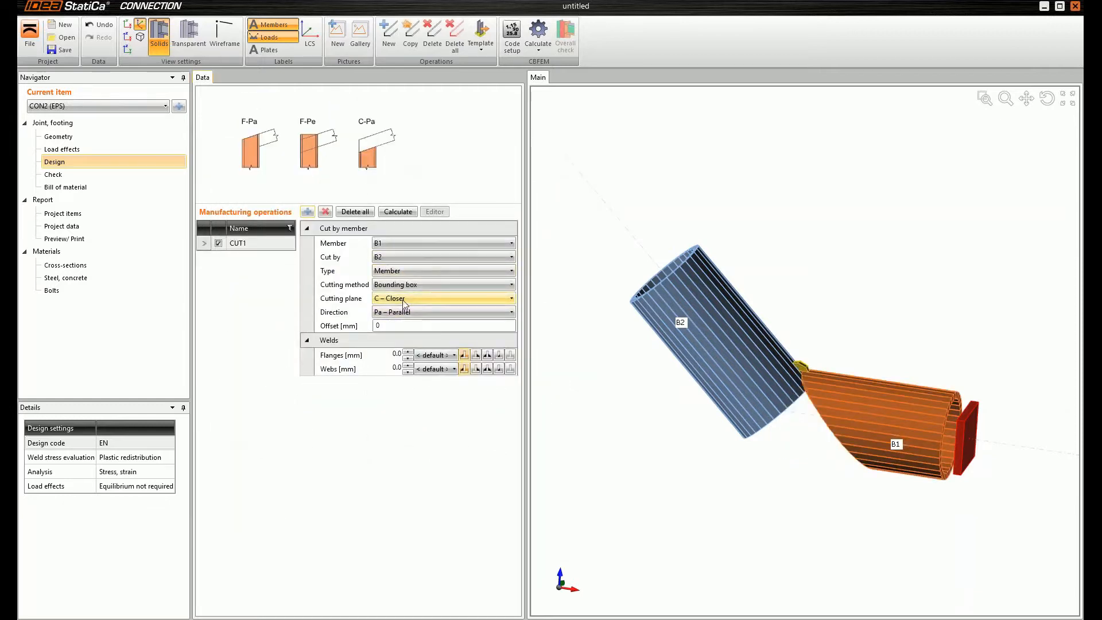
- Set the cutting method of CUT1, where member B1 is cut by B2, to Mitre cut and view the cut joint
click(405, 285)
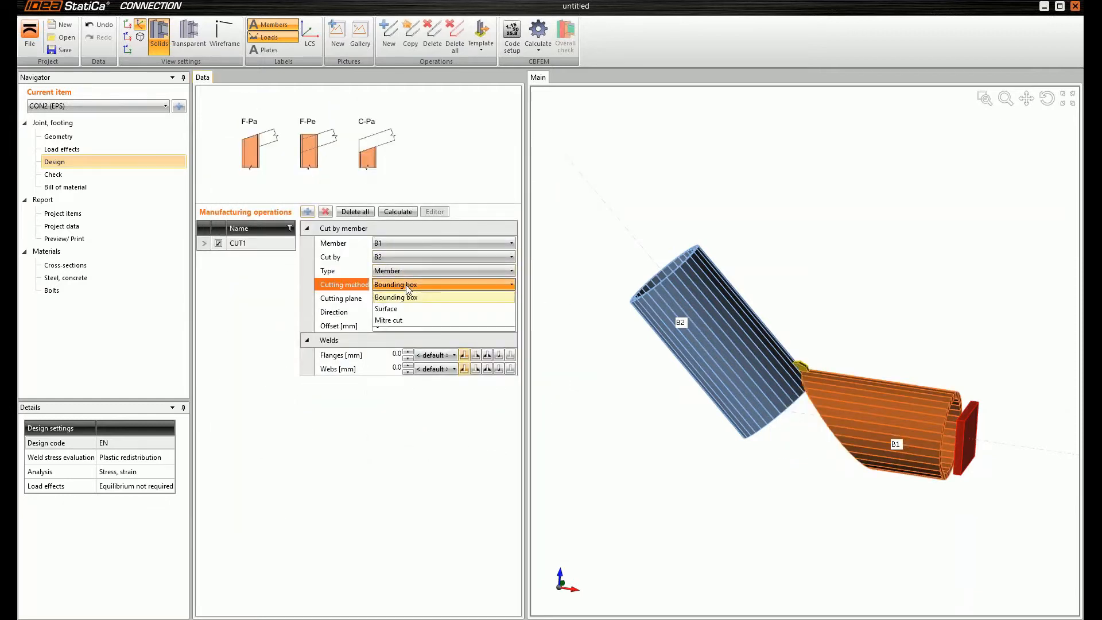
click(413, 322)
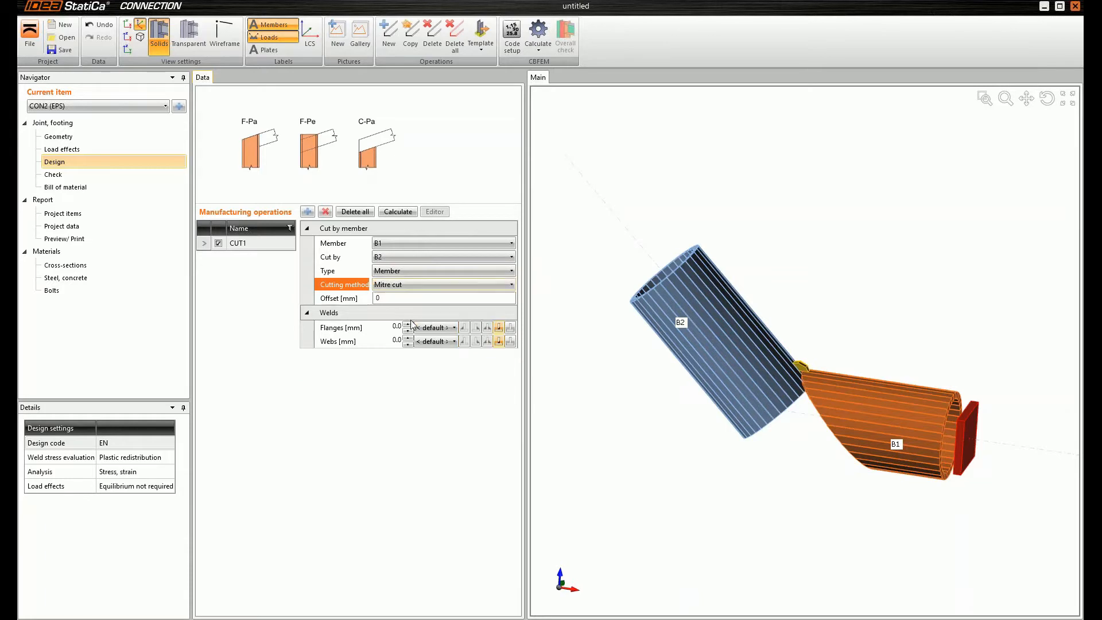
right_drag(689, 395, 599, 206)
right_drag(790, 353, 768, 272)
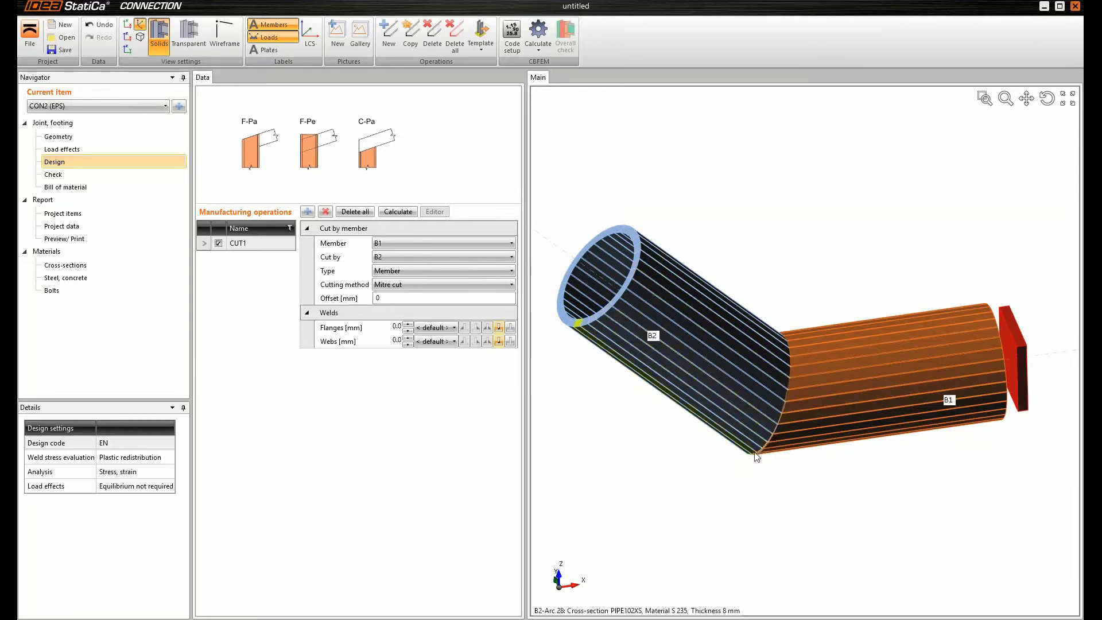
- Switch the model display to transparent and examine the mitred pipe edges where B1 and B2 meet up close
click(197, 35)
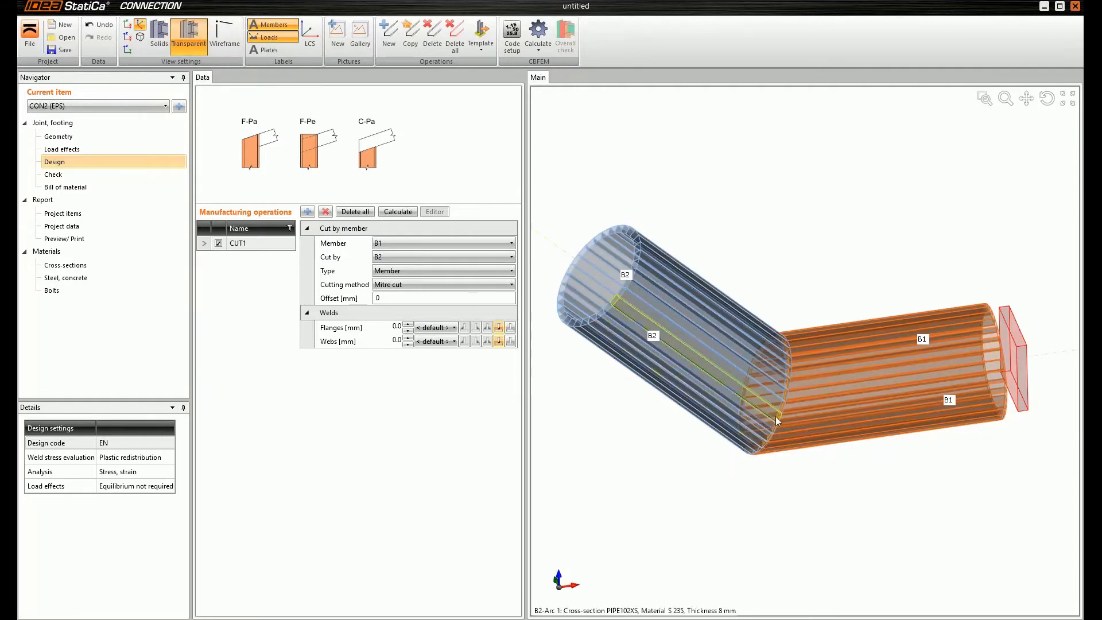
scroll(776, 416, up, 5)
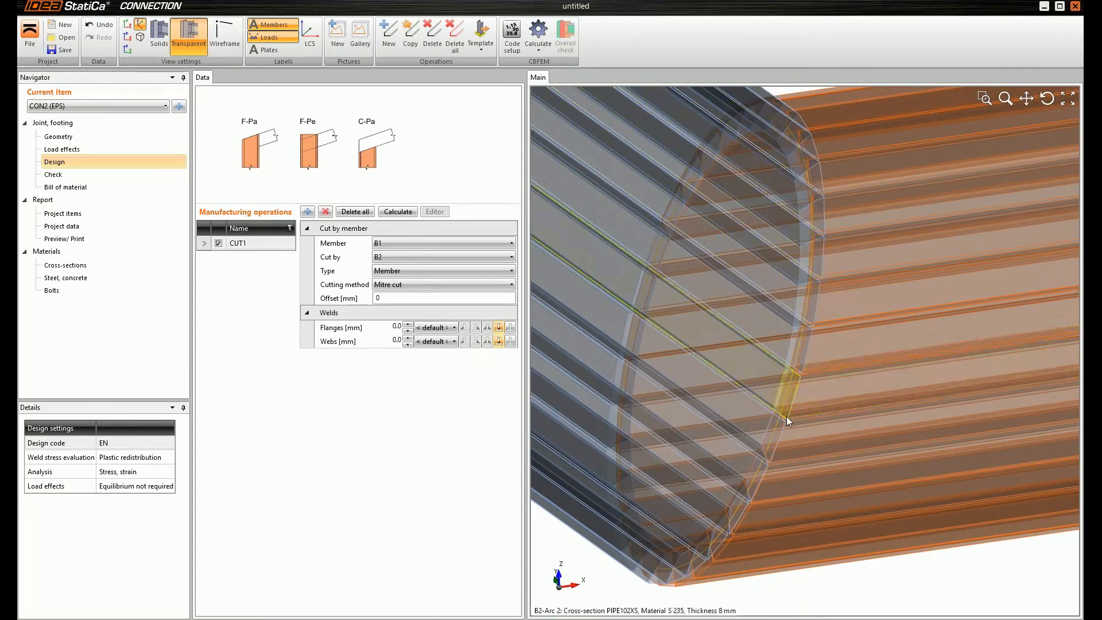
scroll(786, 415, down, 3)
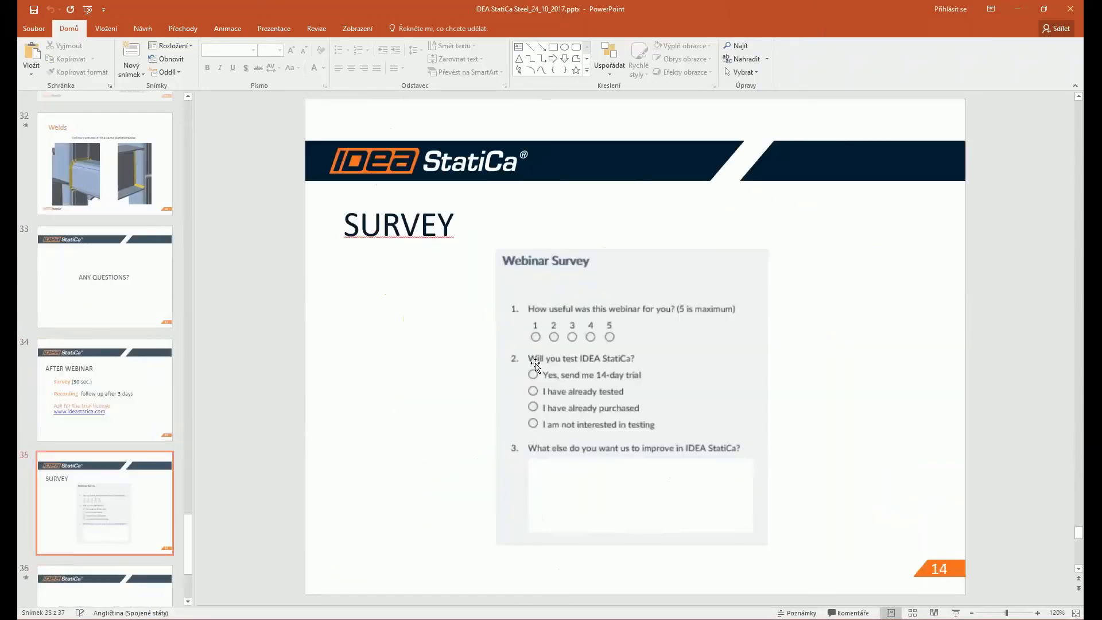
- In the PowerPoint webinar deck, go to the closing slide "Calculate yesterday's estimates" and start the slide show from it
key(Page_Up)
key(Page_Down)
key(Page_Down)
key(Page_Down)
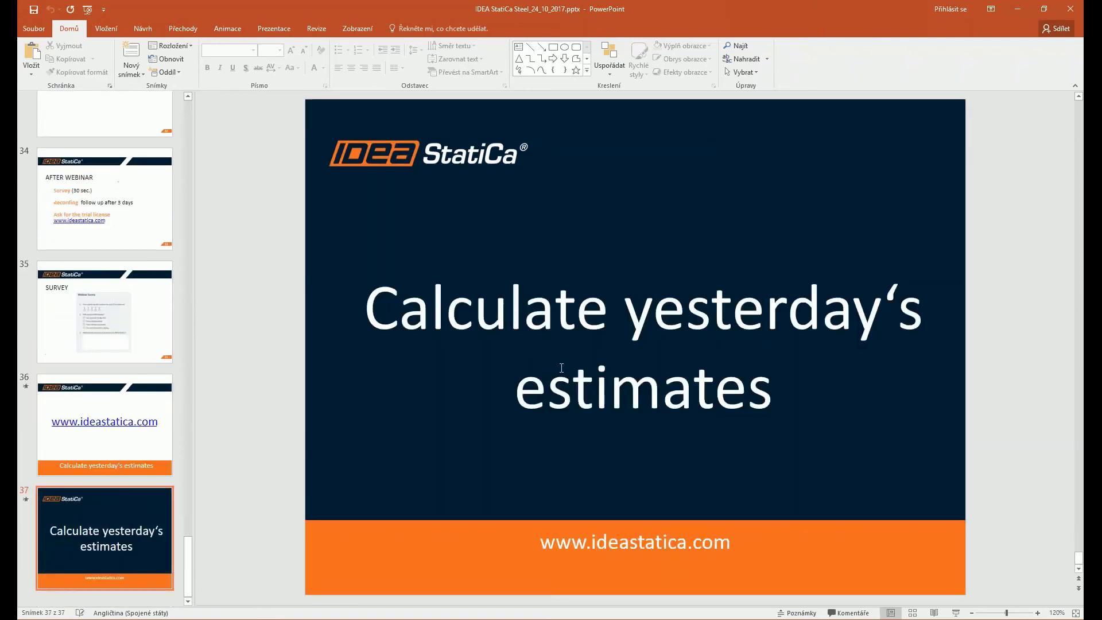
click(956, 613)
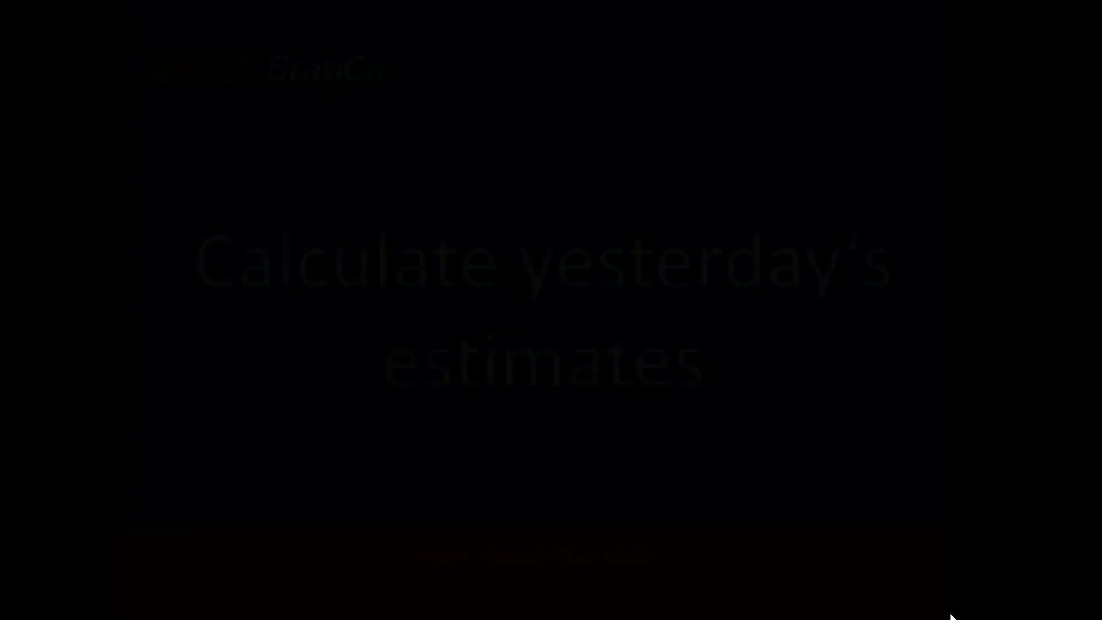